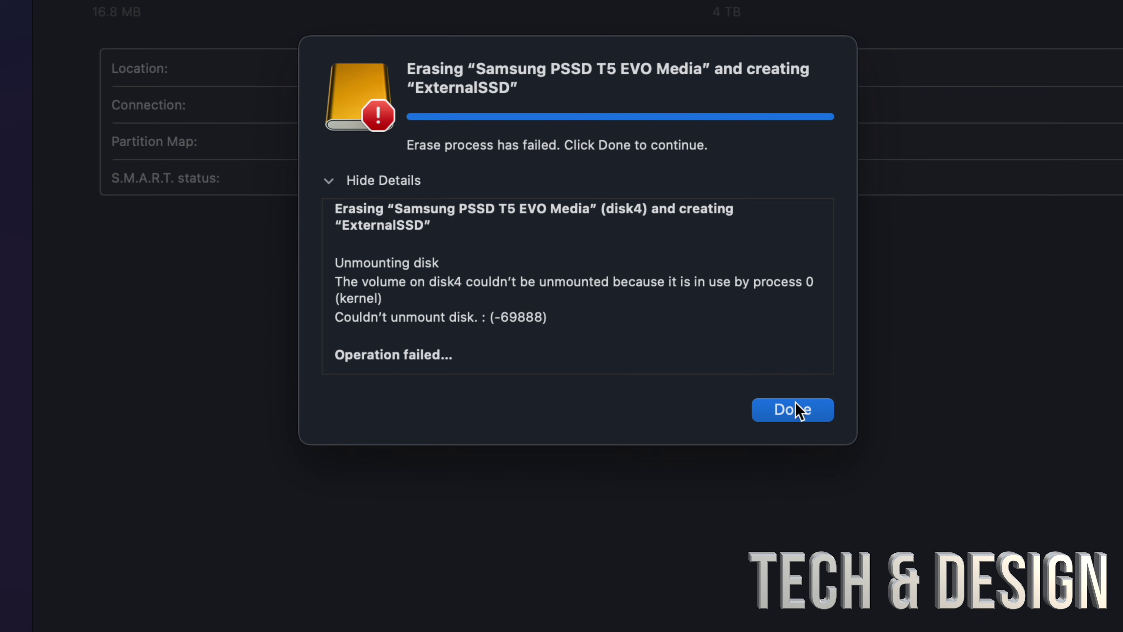
Dismiss the 'Erase process has failed' report to return to the Samsung PSSD T5 EVO Media overview
left_click(797, 415)
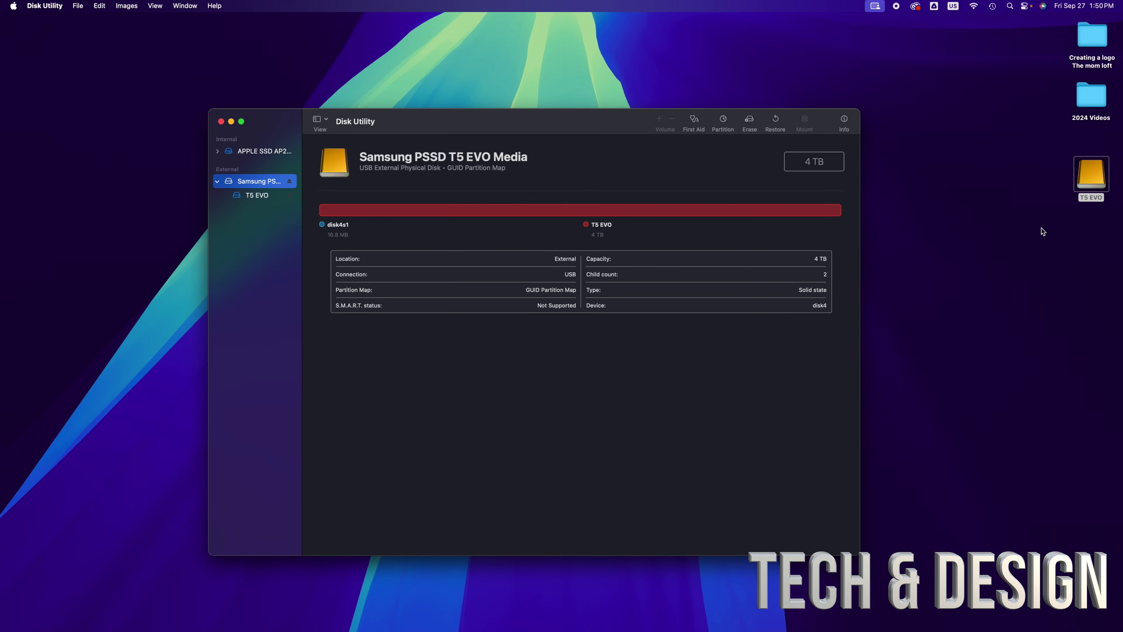
double_click(1076, 184)
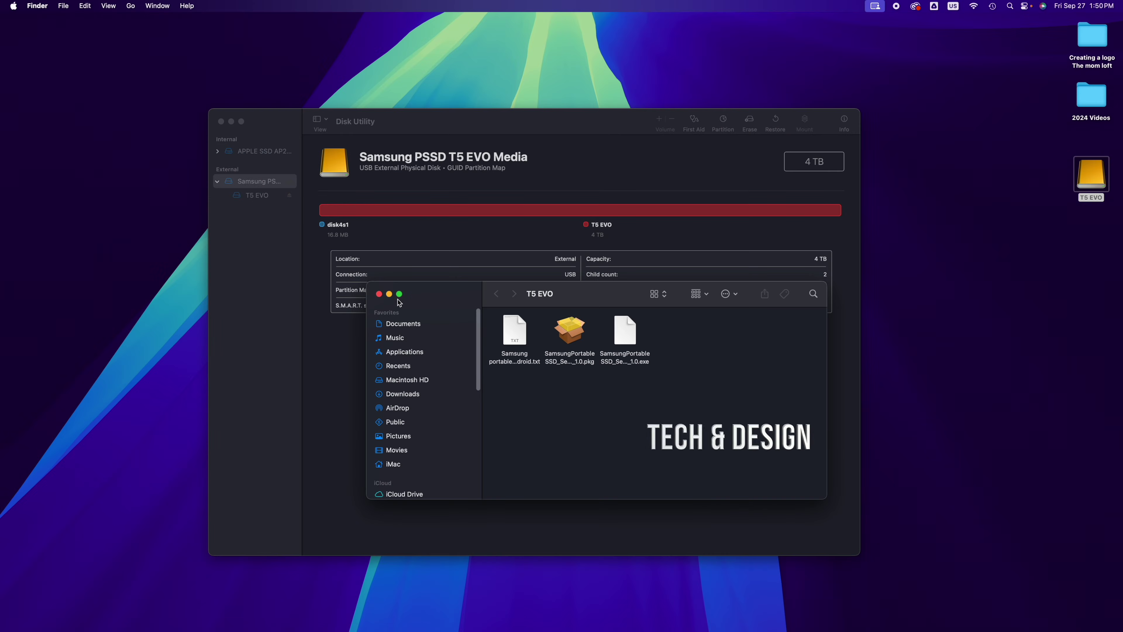
left_click(598, 121)
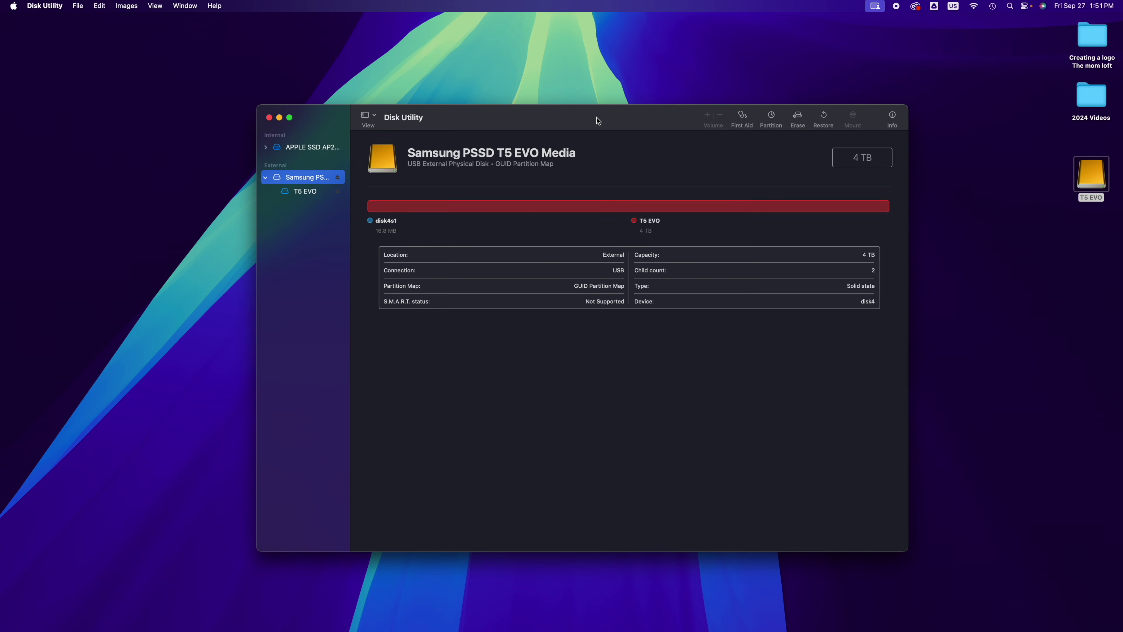
left_click(798, 120)
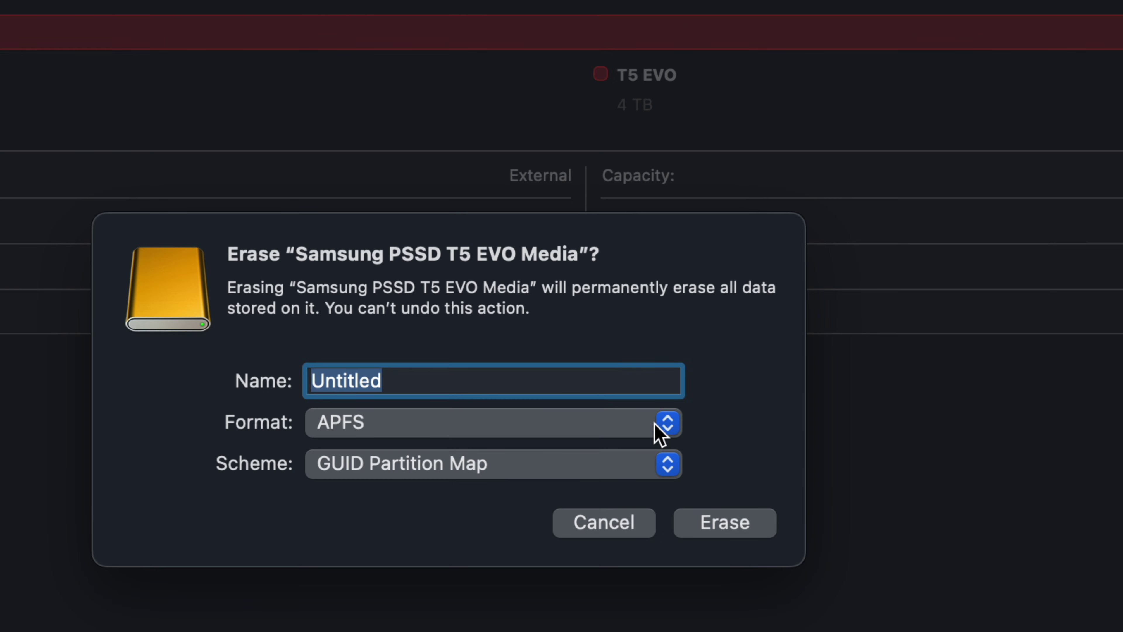
left_click(657, 360)
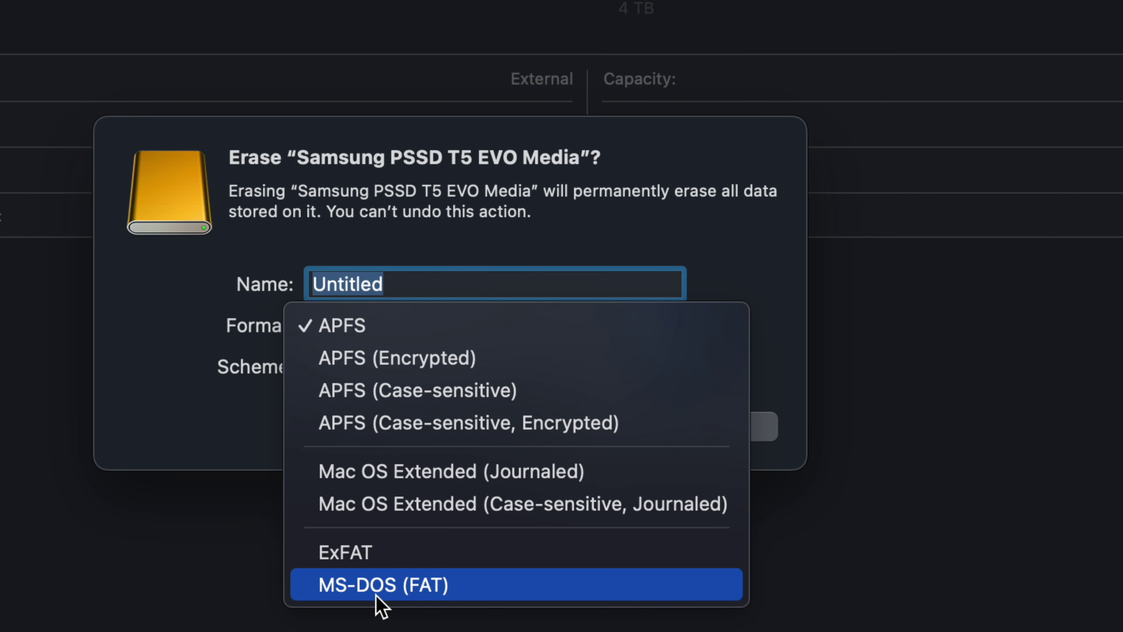
left_click(741, 227)
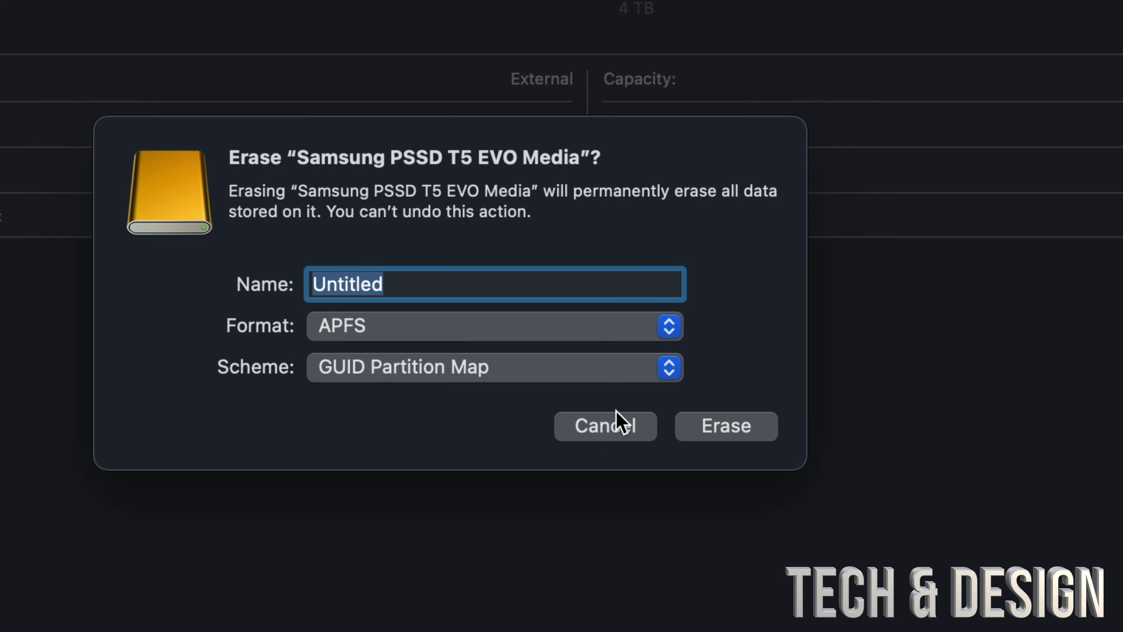
left_click(604, 427)
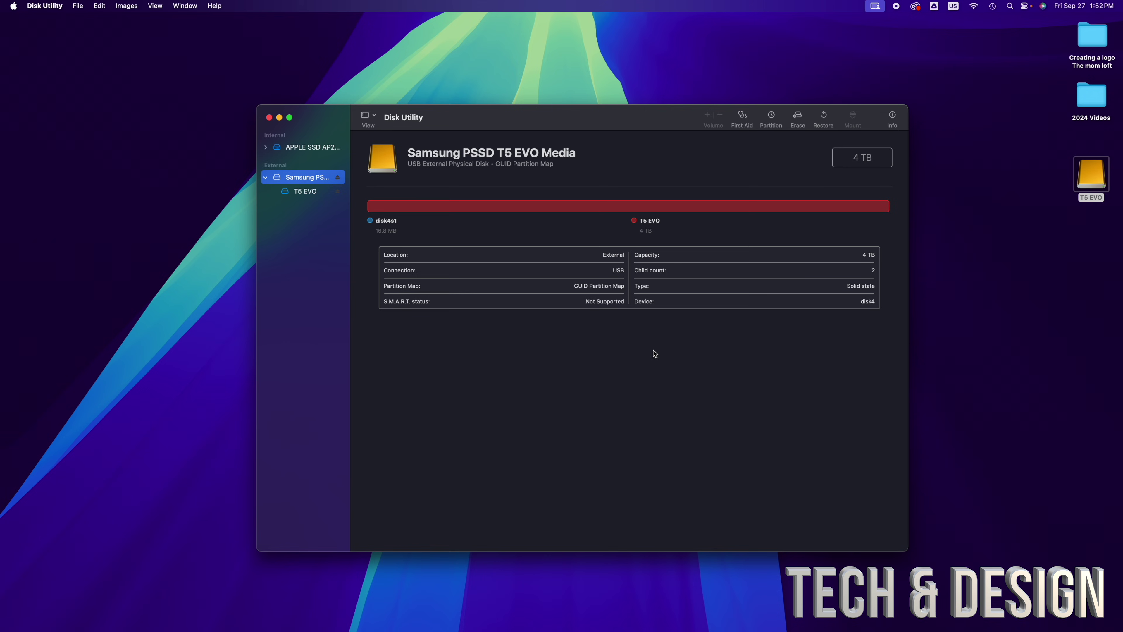
double_click(1086, 177)
Move the three Samsung software files on T5 EVO to the Trash, then bring up the drive's Erase dialog
left_click_drag(679, 383, 516, 343)
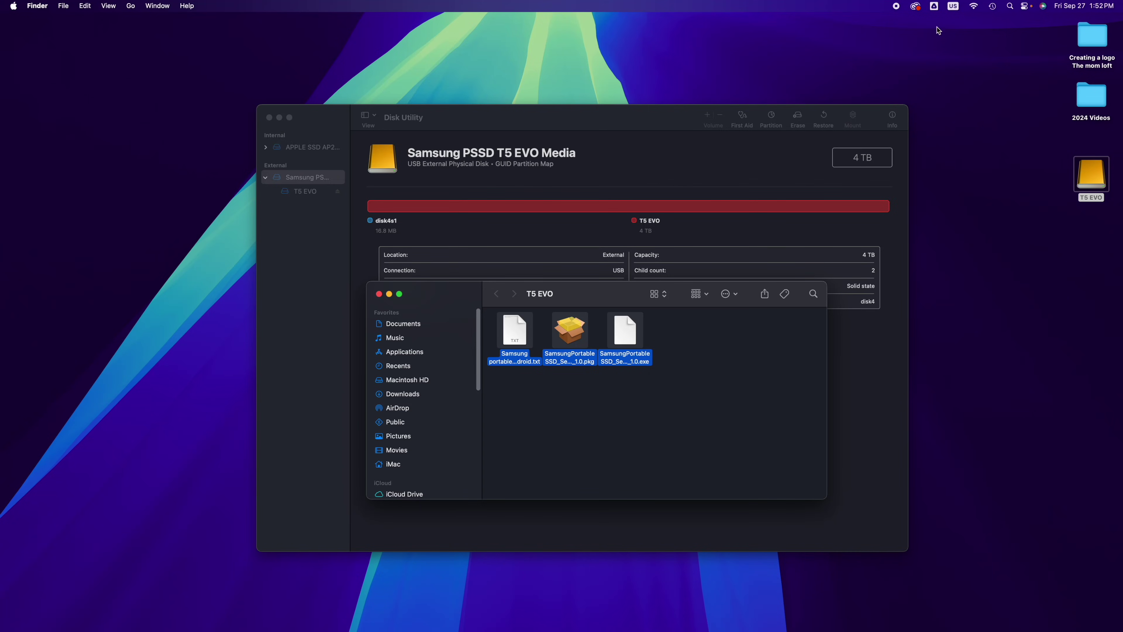
left_click(934, 7)
mouse_move(647, 623)
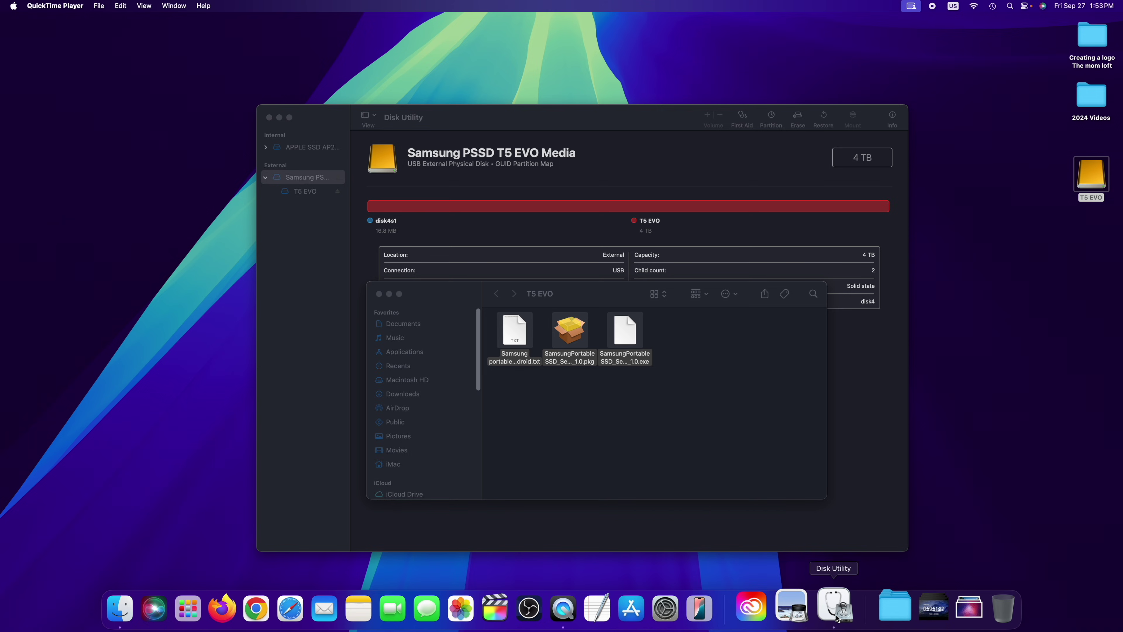
left_click_drag(692, 404, 511, 333)
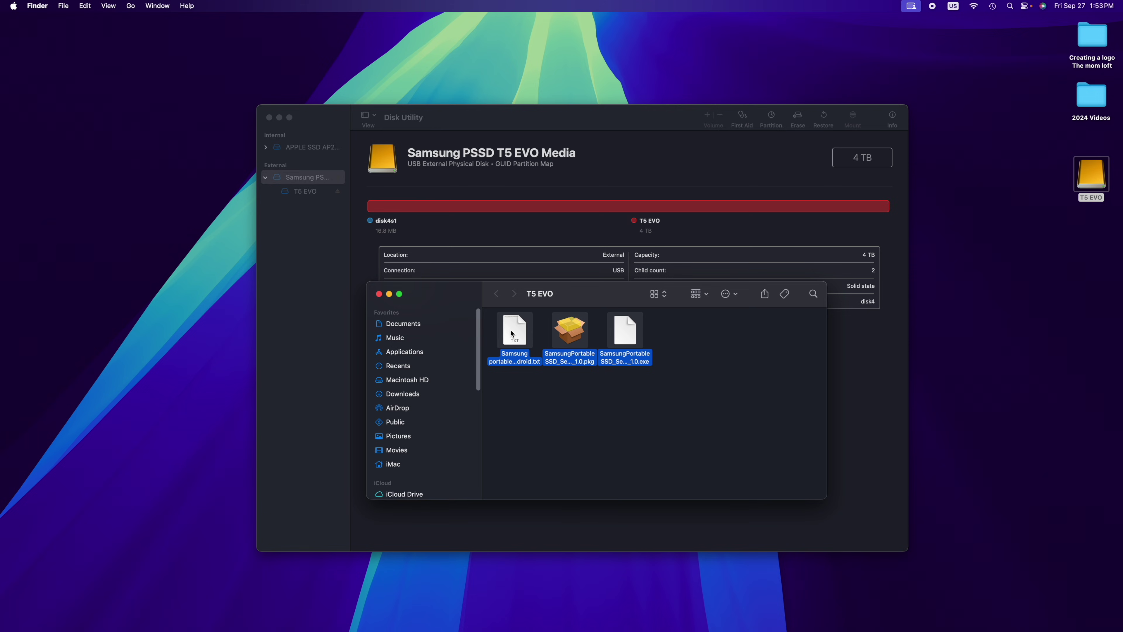
right_click(511, 333)
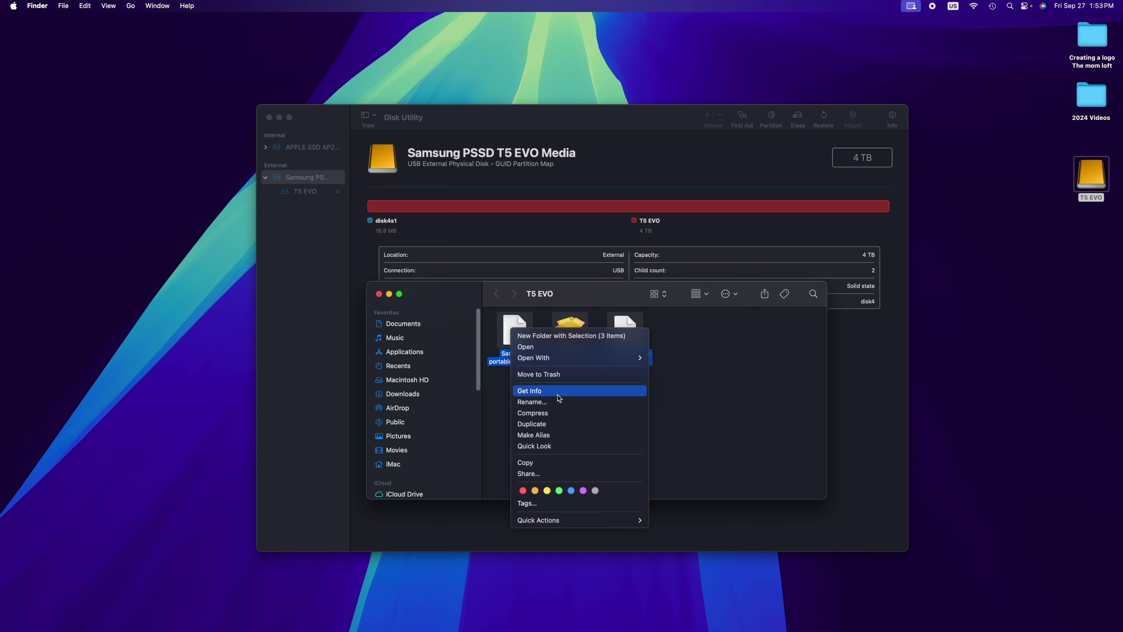
left_click(557, 374)
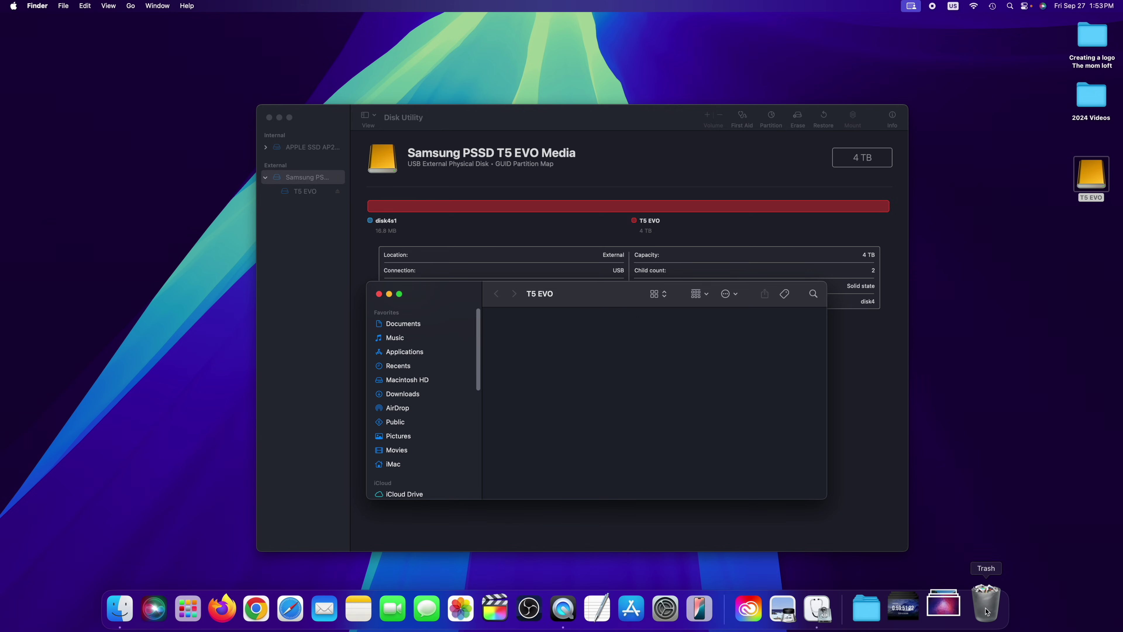
right_click(987, 612)
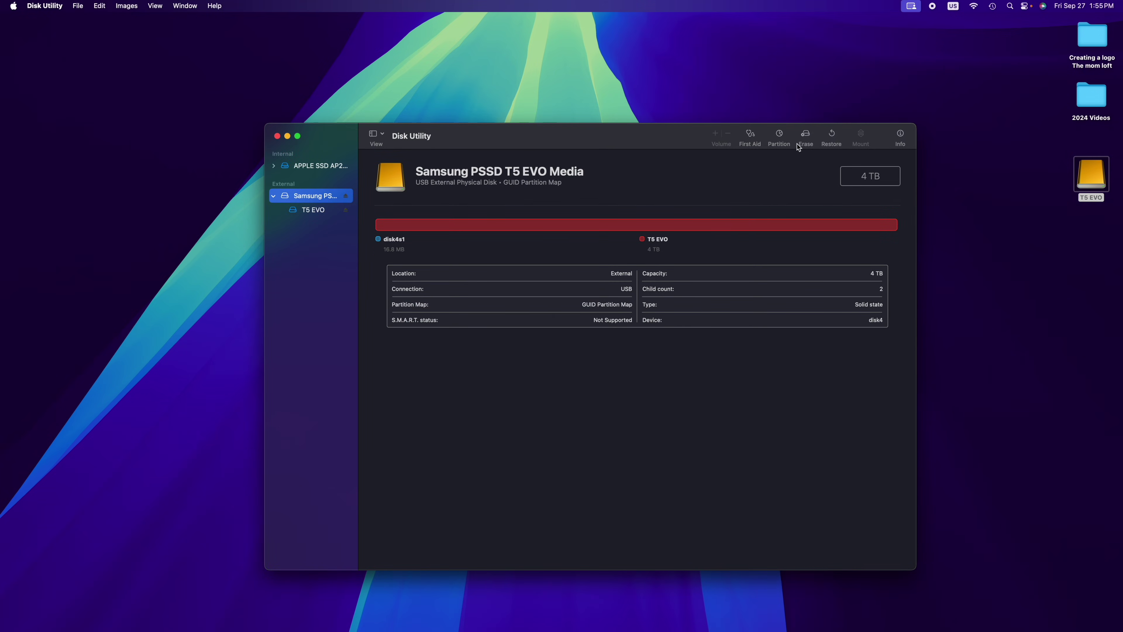
left_click(805, 135)
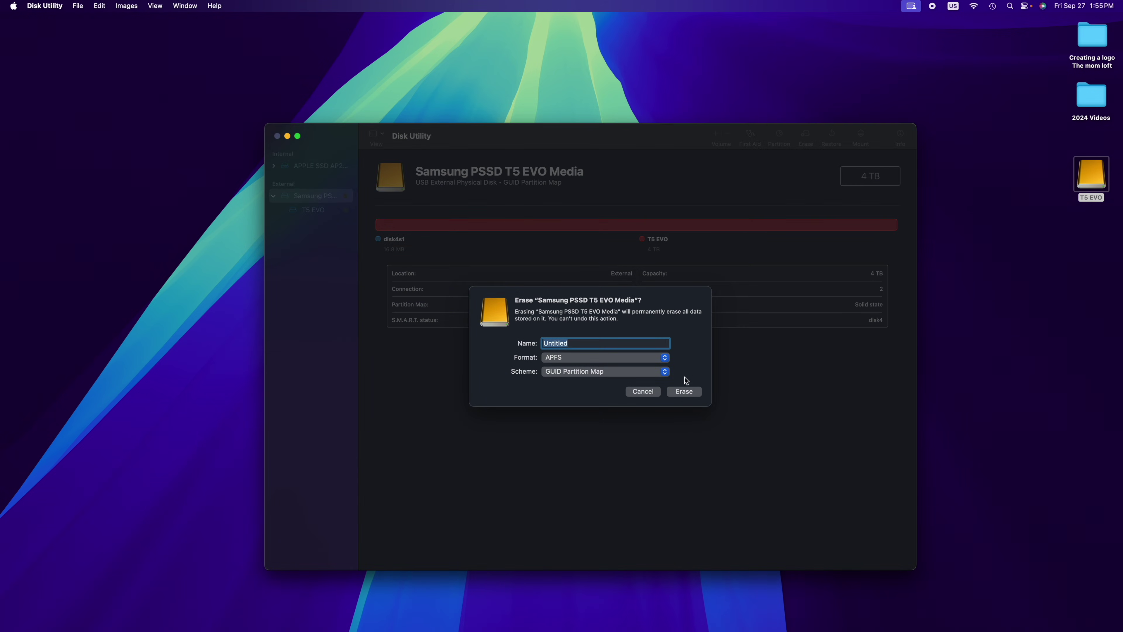
Erase the drive with default APFS/GUID settings, retrying after a failure, yielding a 4 TB 'Untitled' volume
left_click(685, 391)
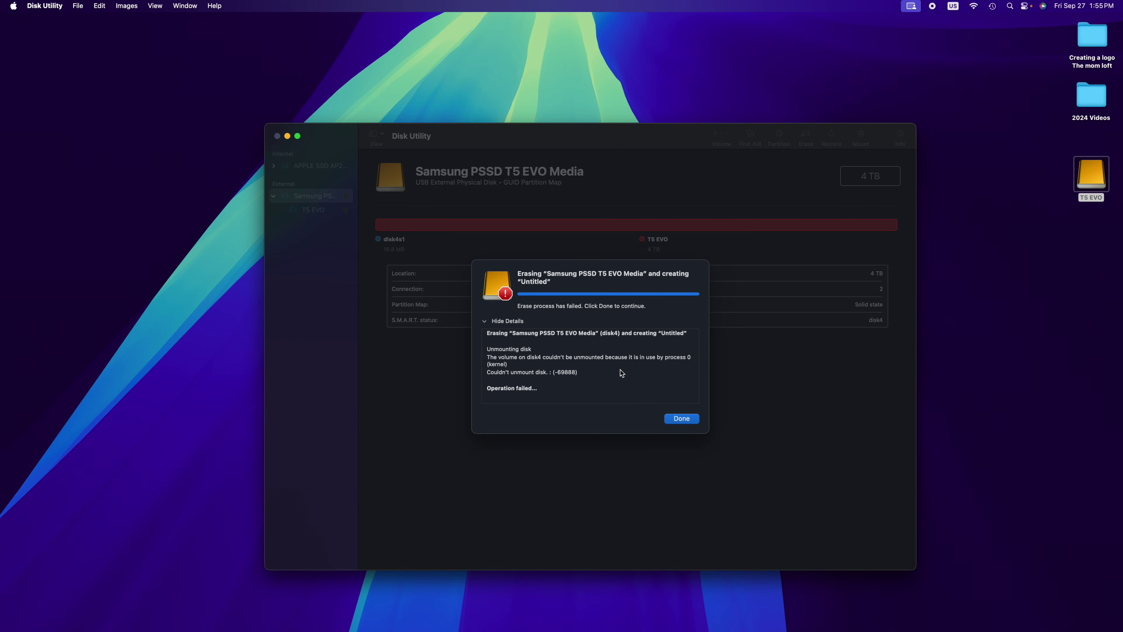
left_click(679, 419)
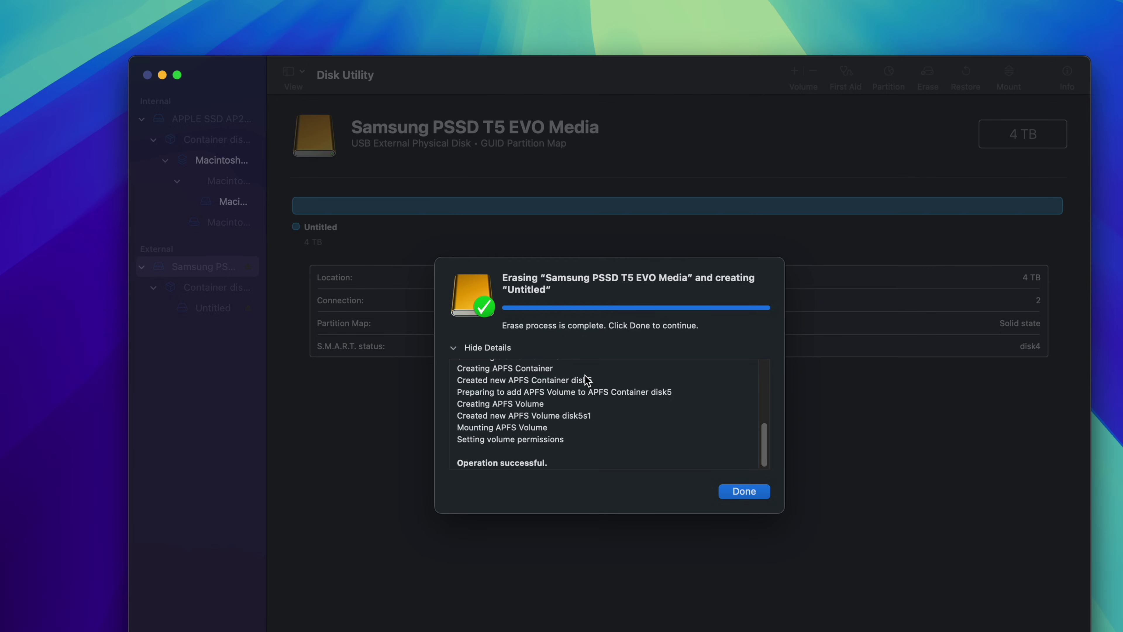
left_click(744, 492)
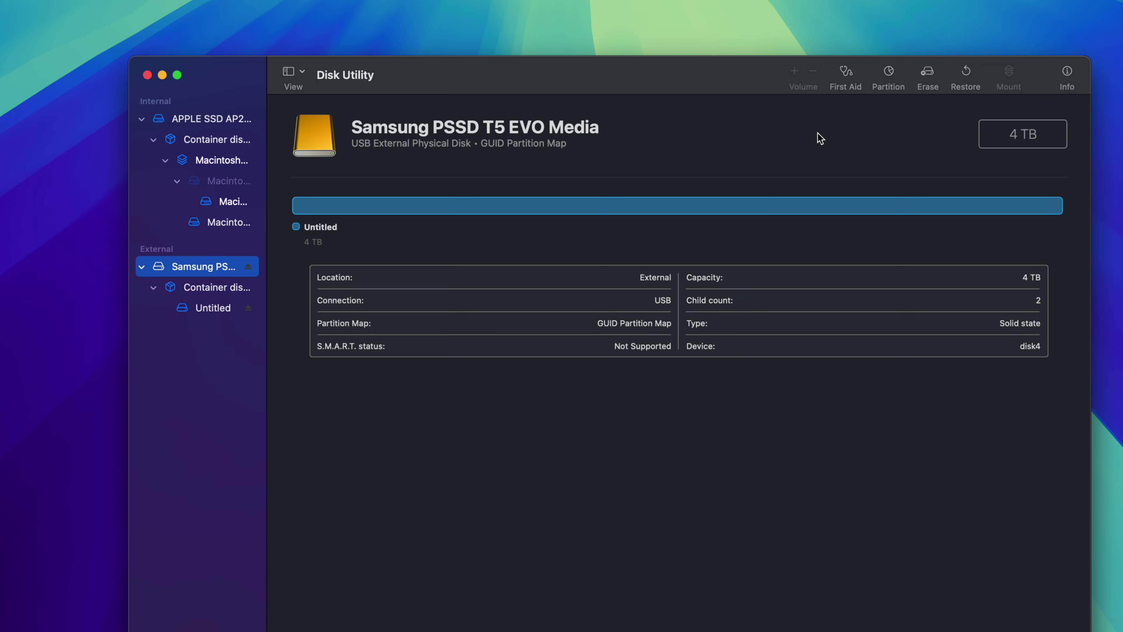
Erase the Samsung drive with ExFAT format and the volume name 'externalssd'
left_click(926, 74)
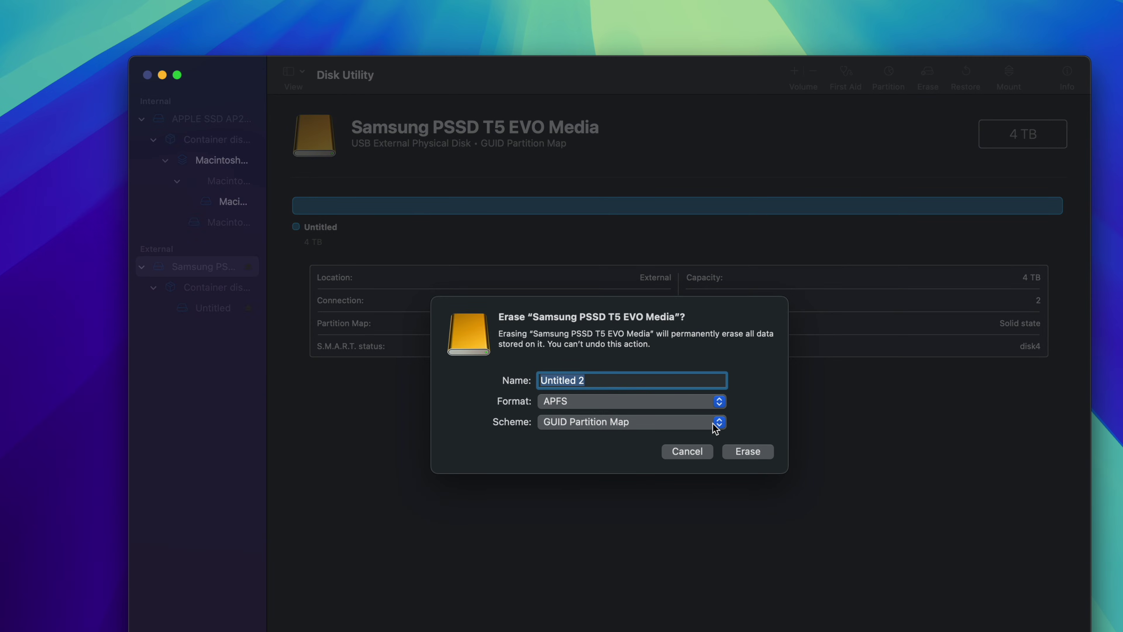
left_click(715, 403)
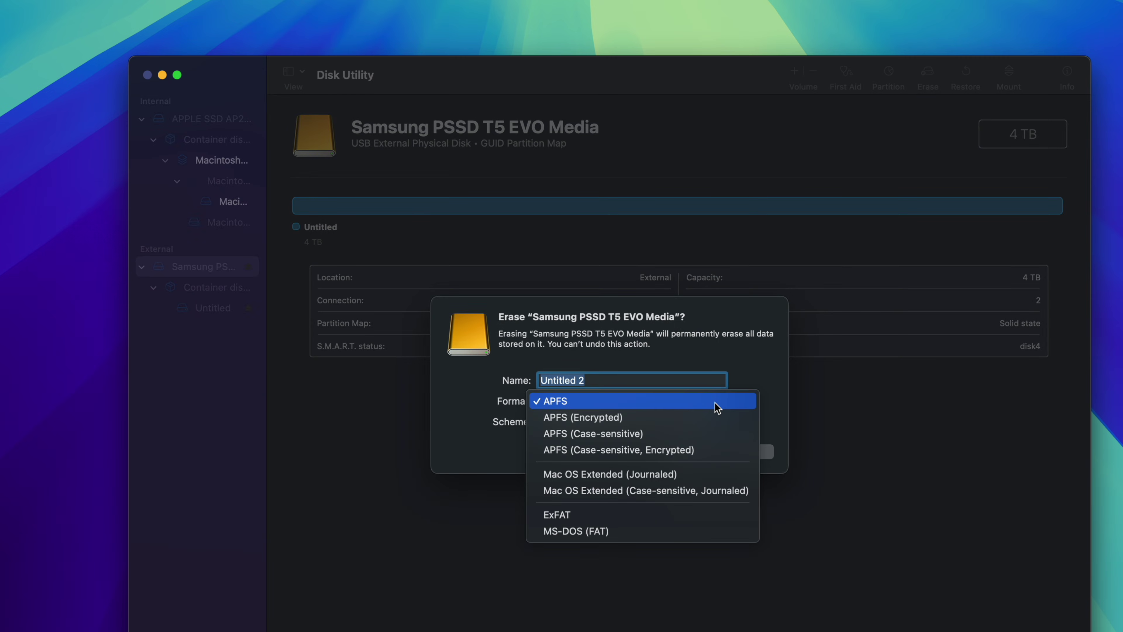
left_click(623, 515)
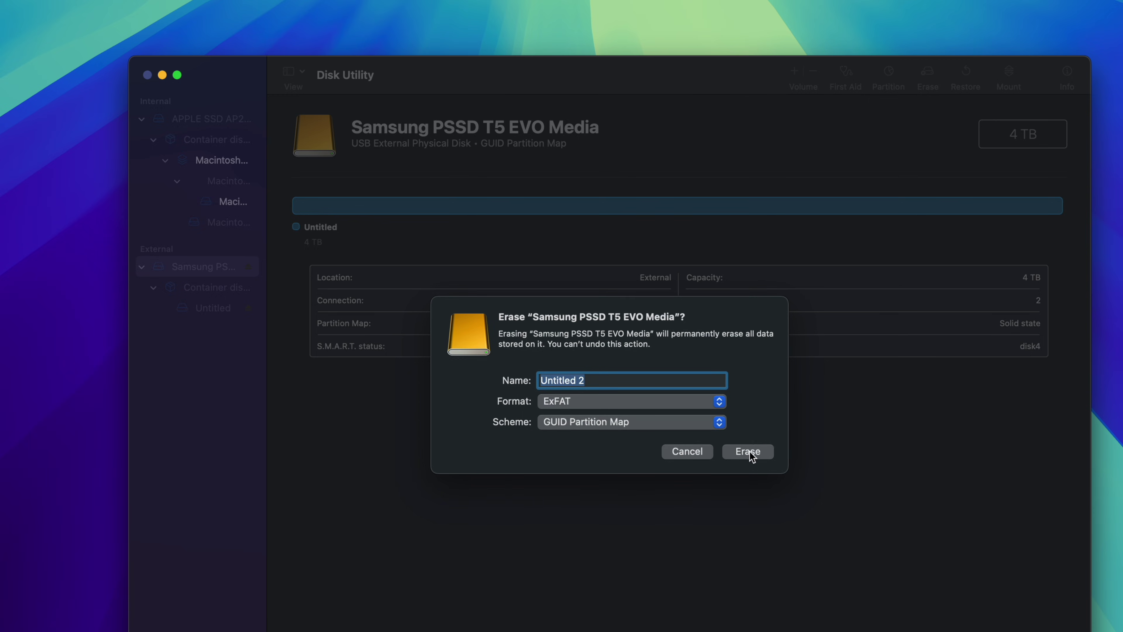
type("externalss")
left_click(757, 451)
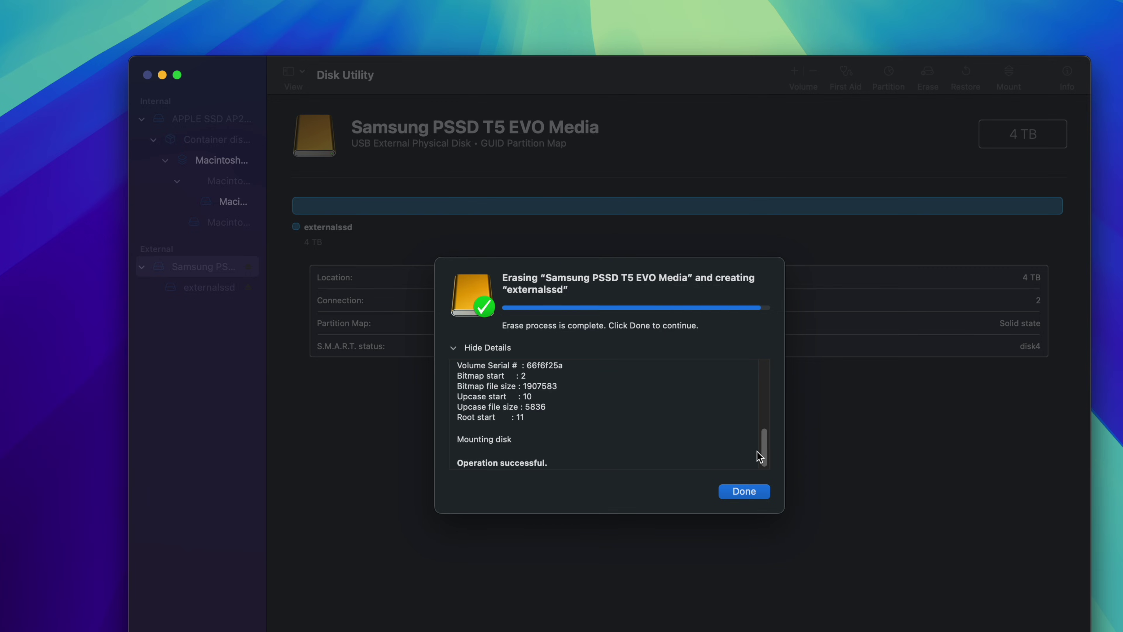
left_click(746, 491)
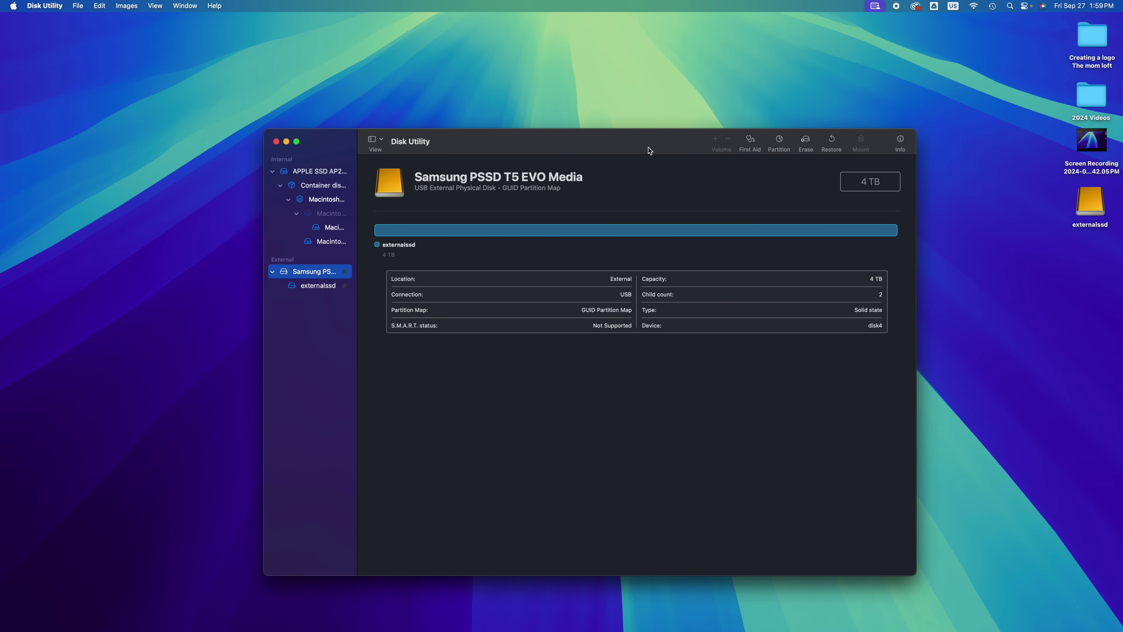
Open the empty externalssd drive from its desktop icon and quit Disk Utility
left_click_drag(650, 150, 529, 84)
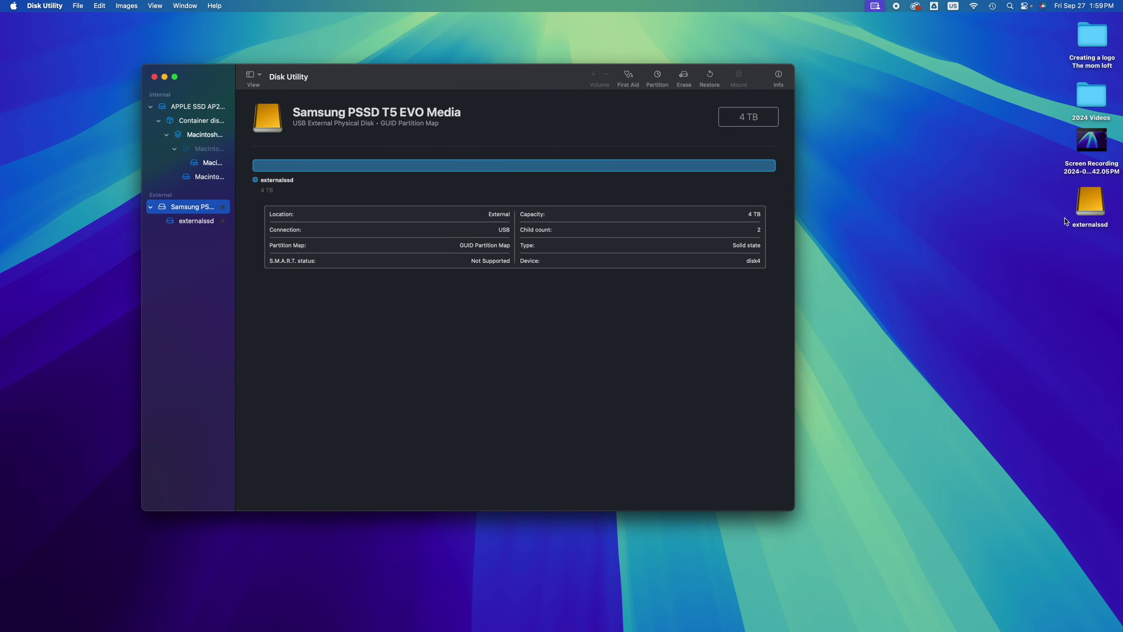
left_click_drag(1084, 208, 873, 226)
double_click(873, 226)
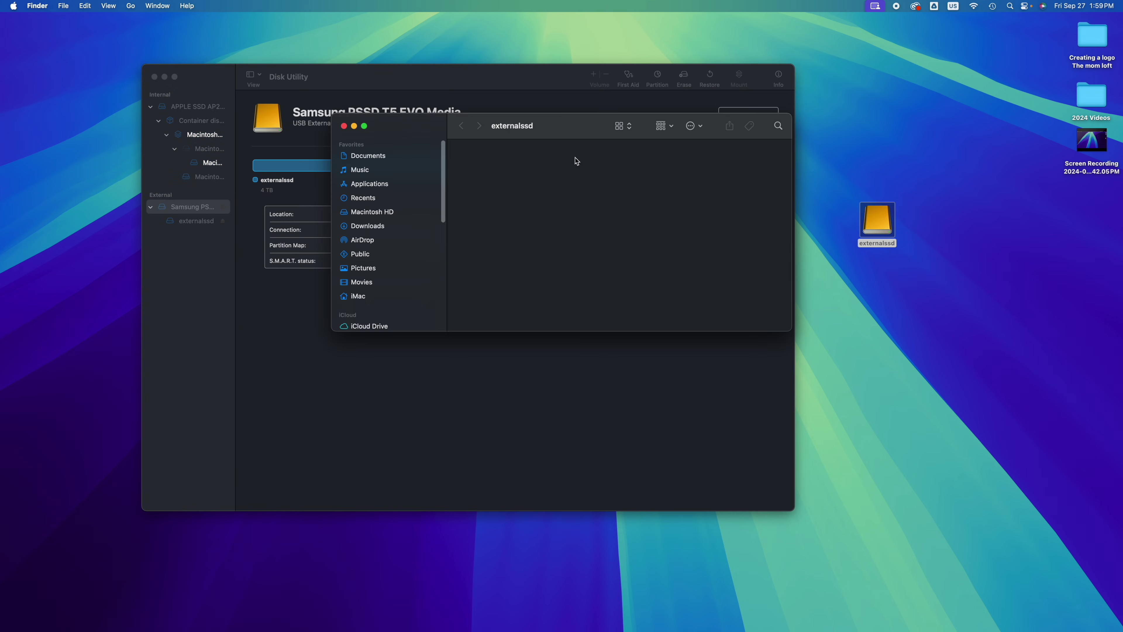
left_click_drag(511, 132, 666, 300)
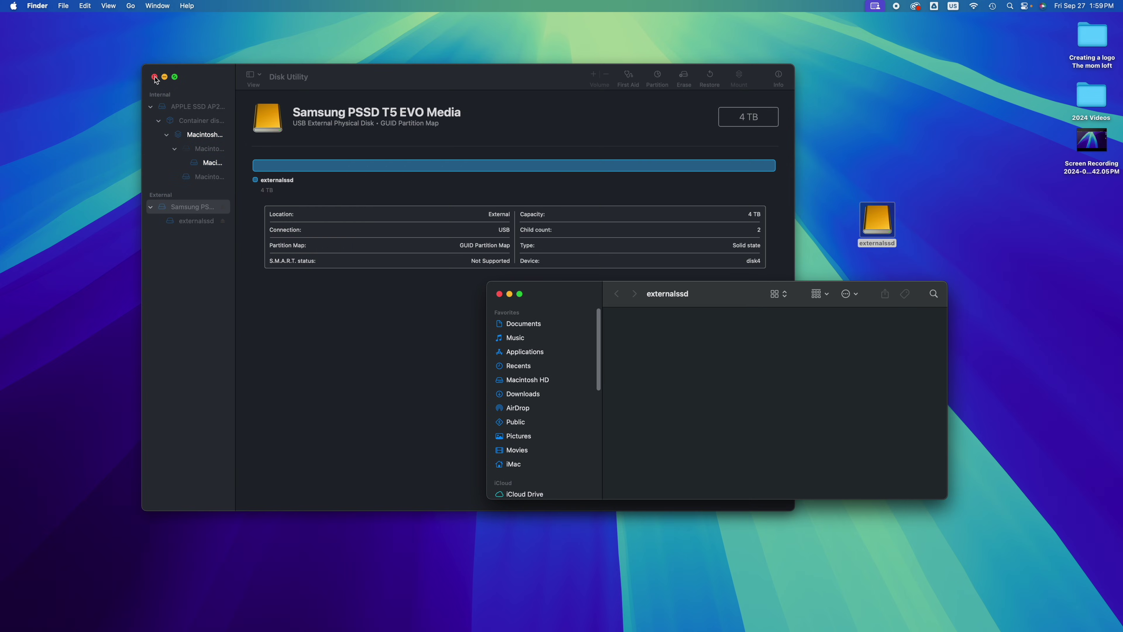
left_click(154, 77)
left_click_drag(731, 305, 470, 201)
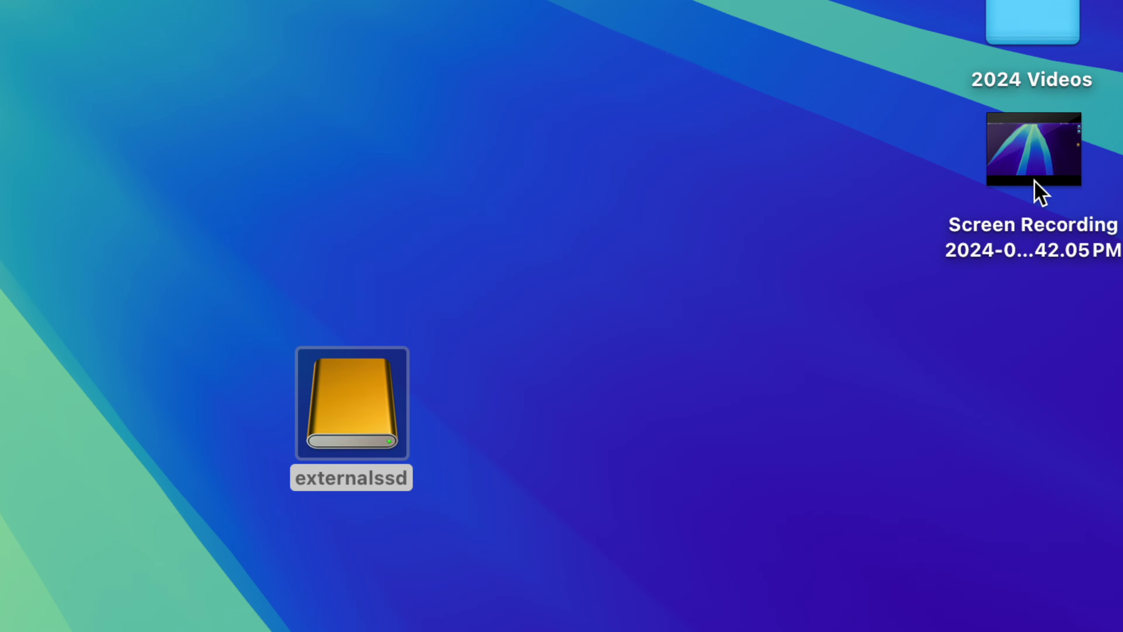
Paste the 3.29 GB Screen Recording onto externalssd, replacing the existing older copy
mouse_move(1088, 149)
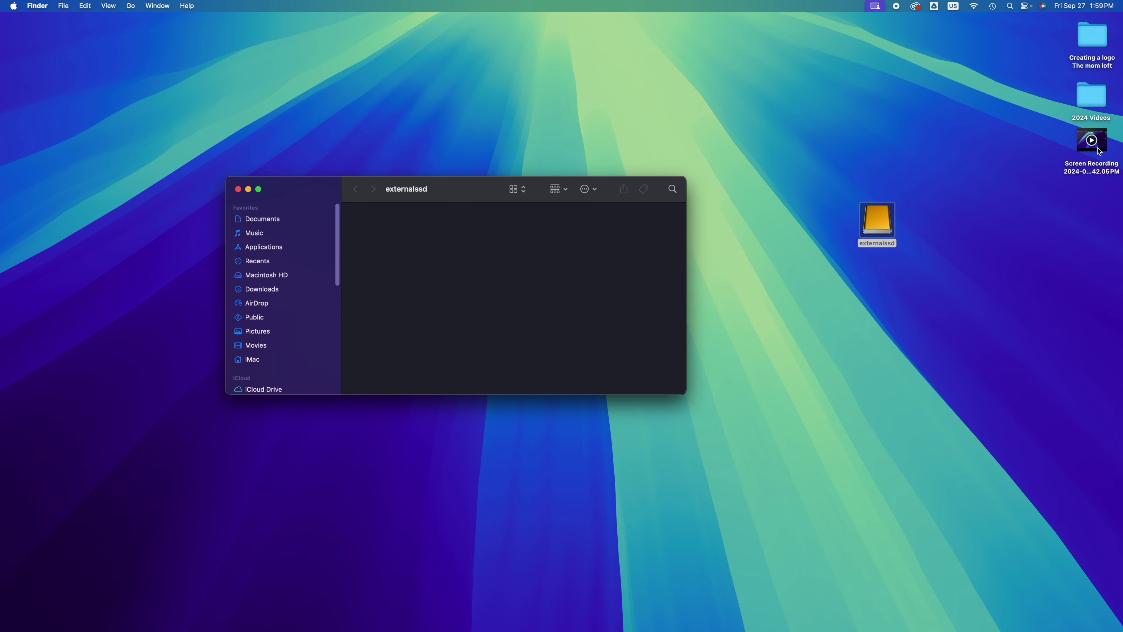
left_click_drag(1100, 151, 436, 244)
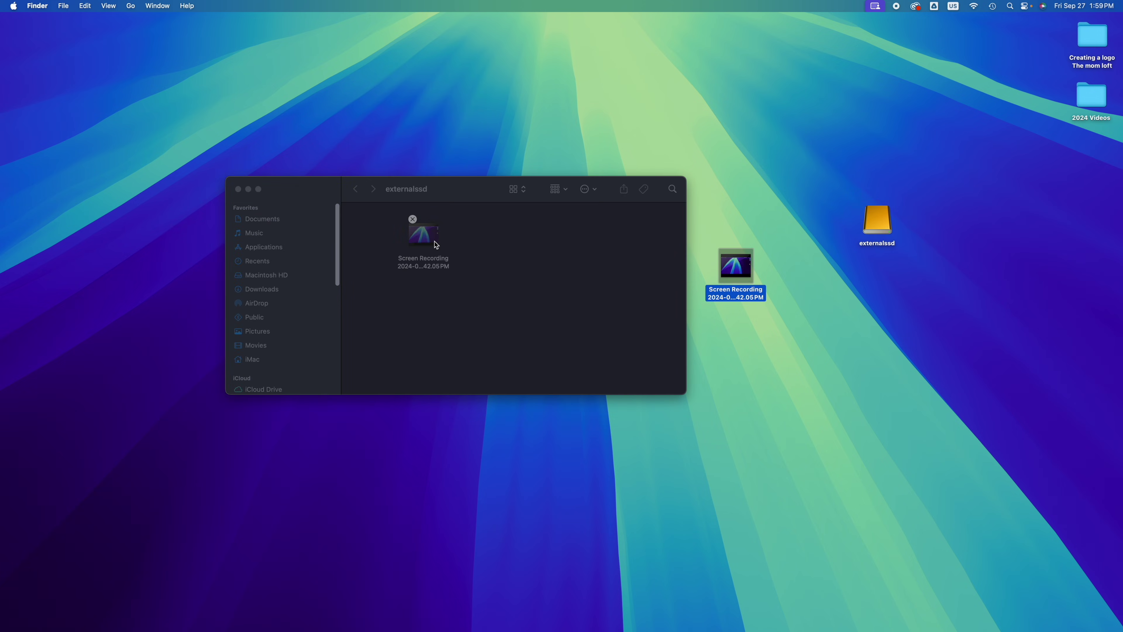
right_click(742, 282)
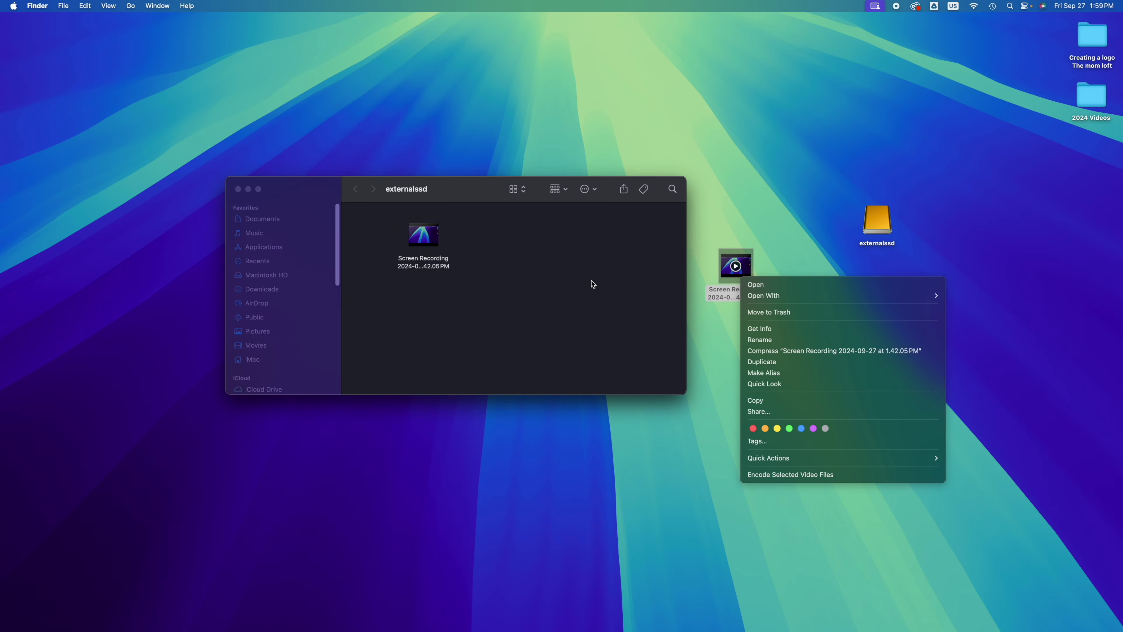
left_click(544, 276)
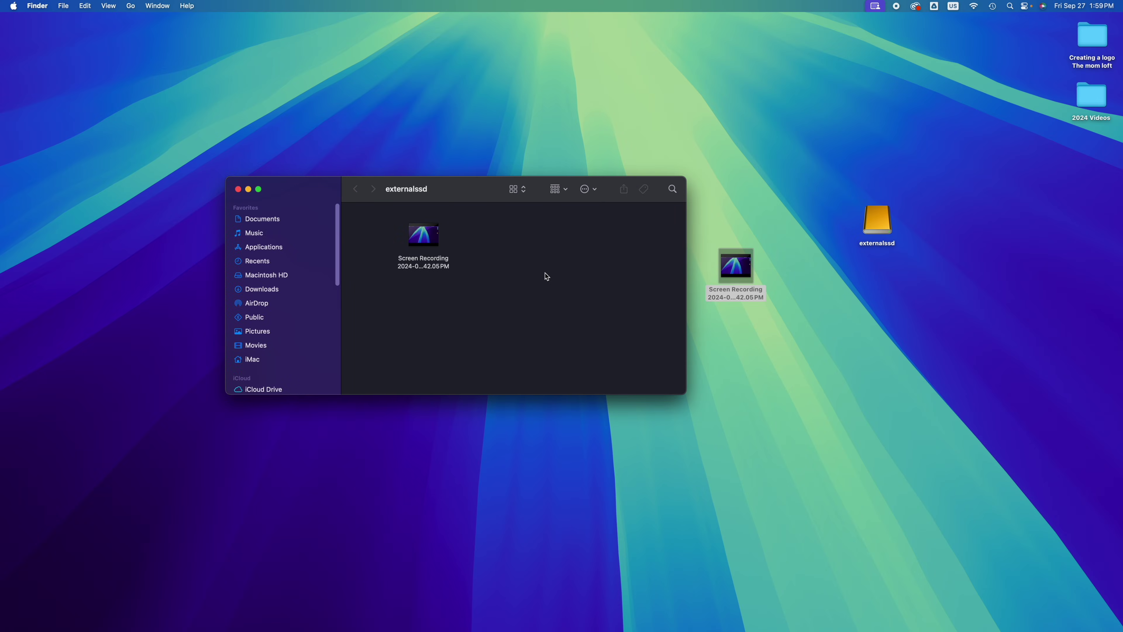
right_click(516, 261)
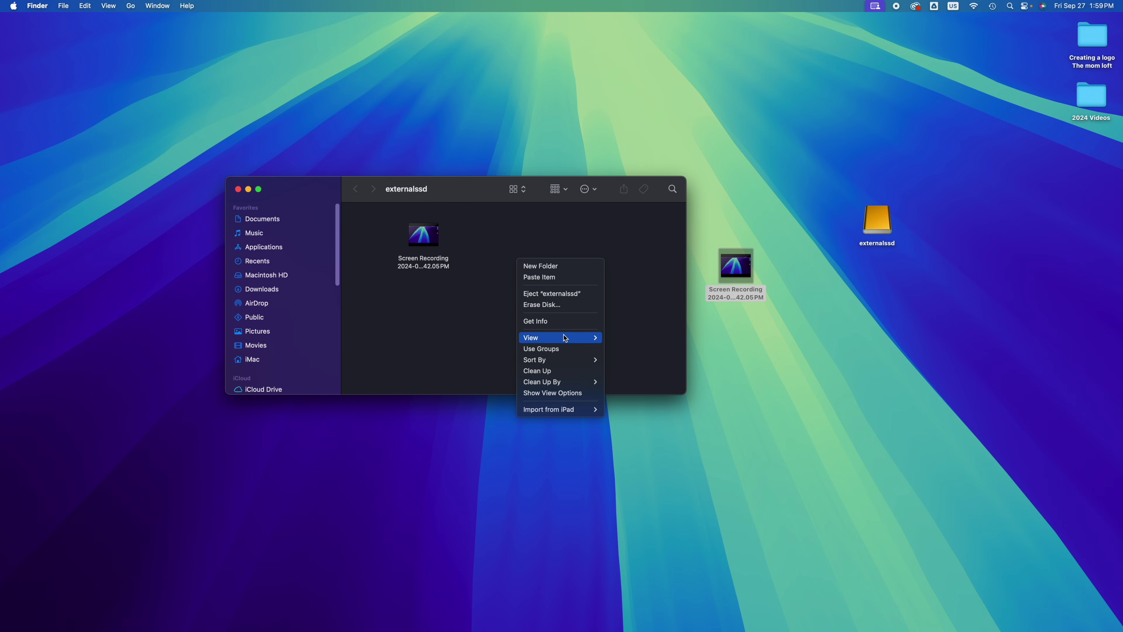
key("alt")
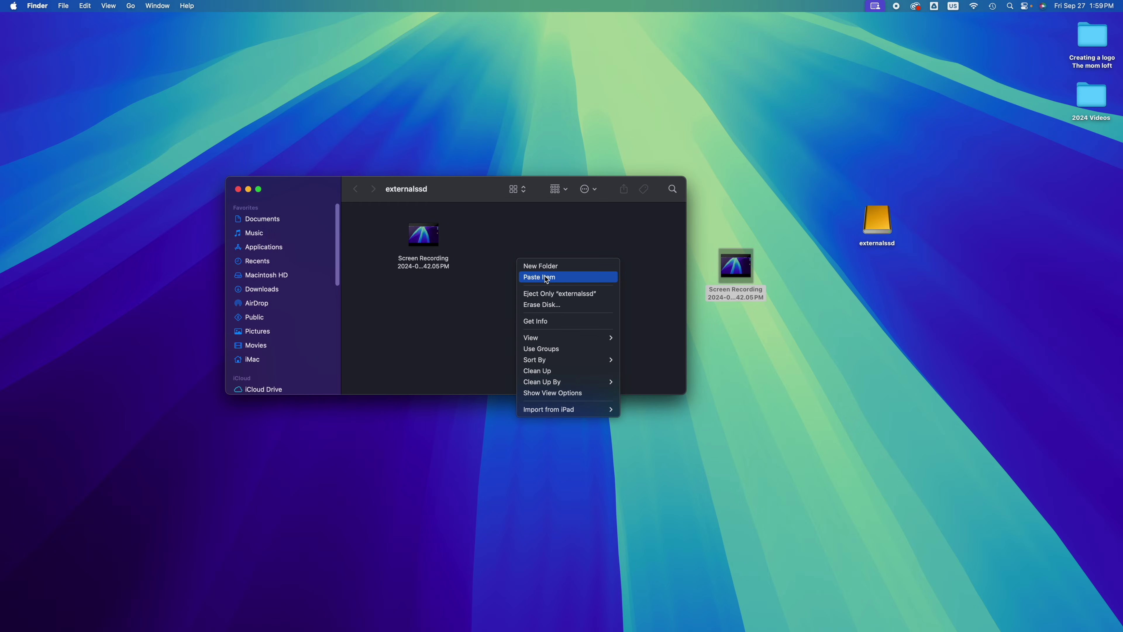
left_click(509, 285)
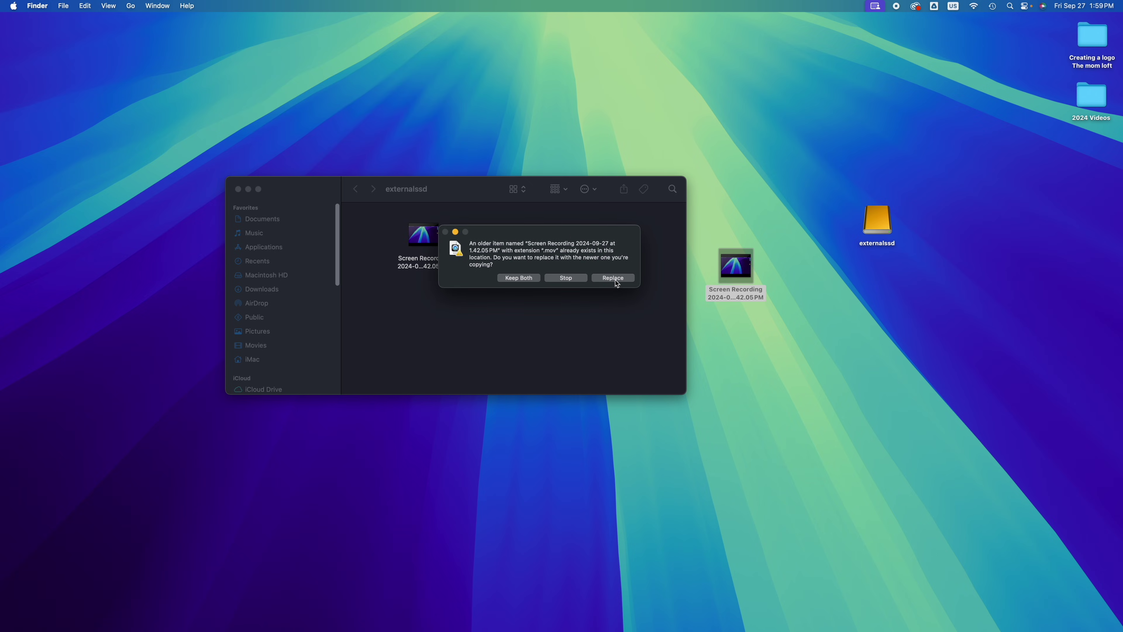
left_click(614, 279)
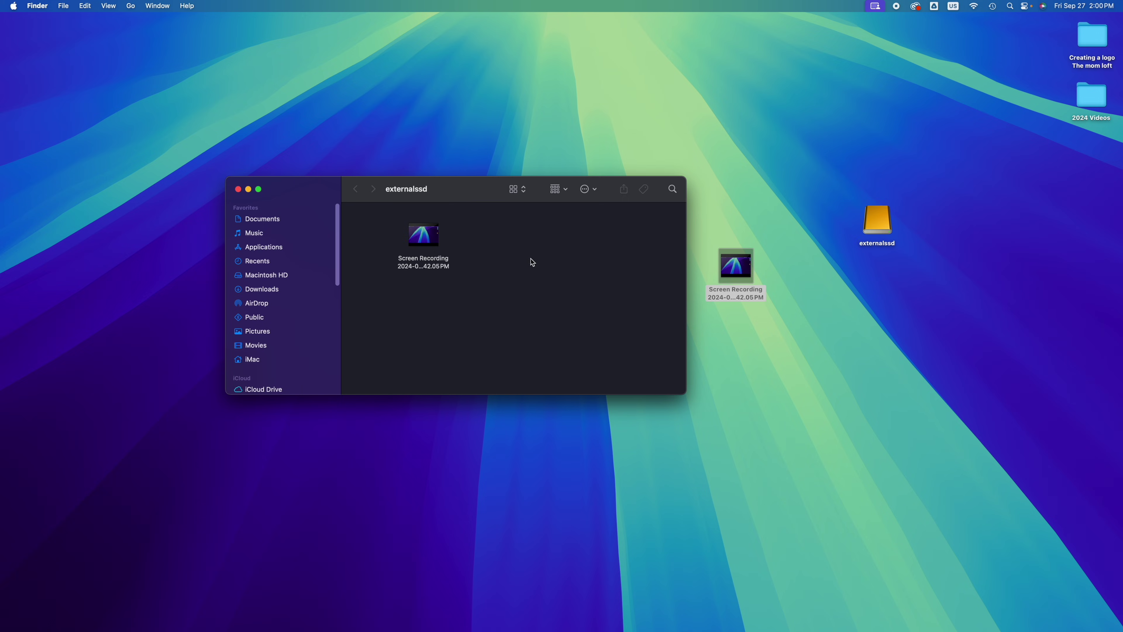
left_click(880, 225)
Check externalssd's Get Info (ExFAT, 3.32 GB used), then close the Info window
right_click(880, 226)
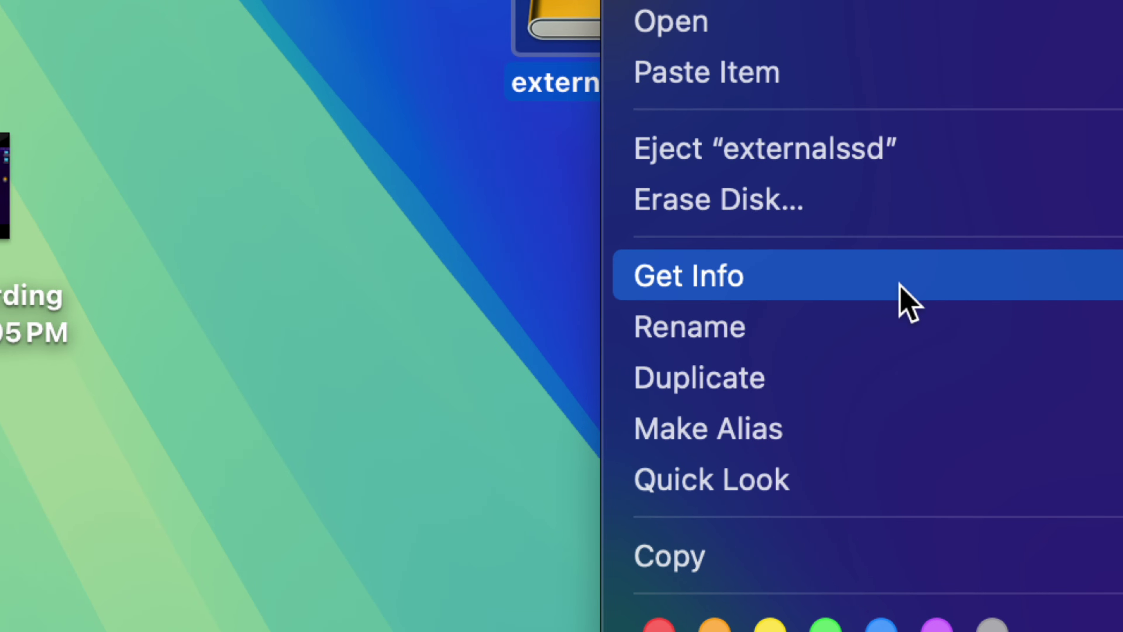
left_click(883, 284)
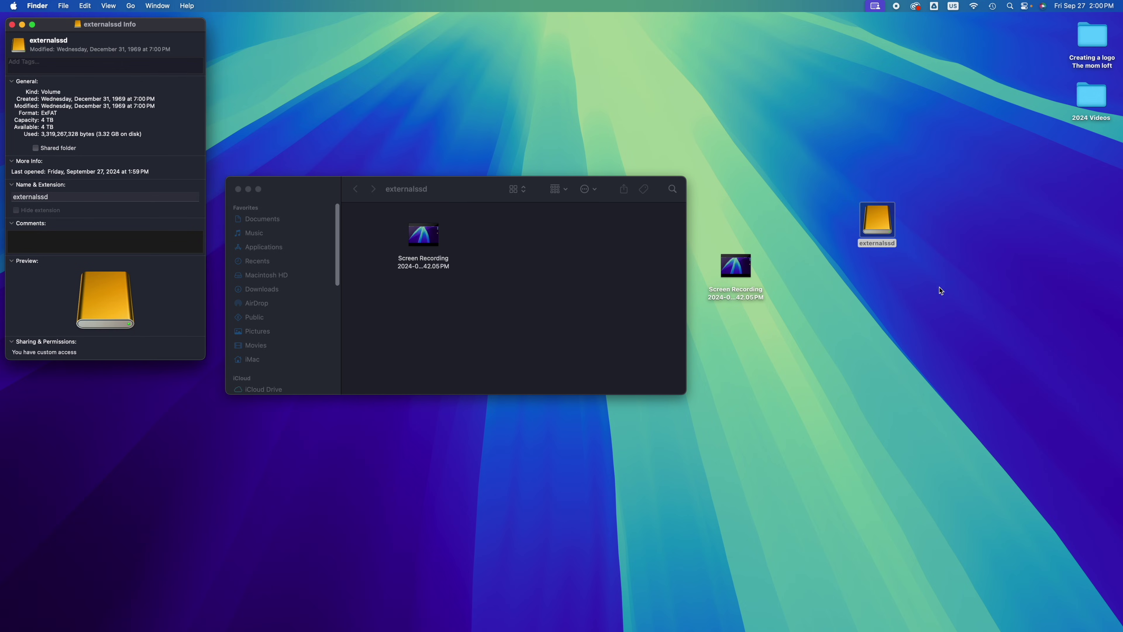
left_click_drag(146, 24, 703, 93)
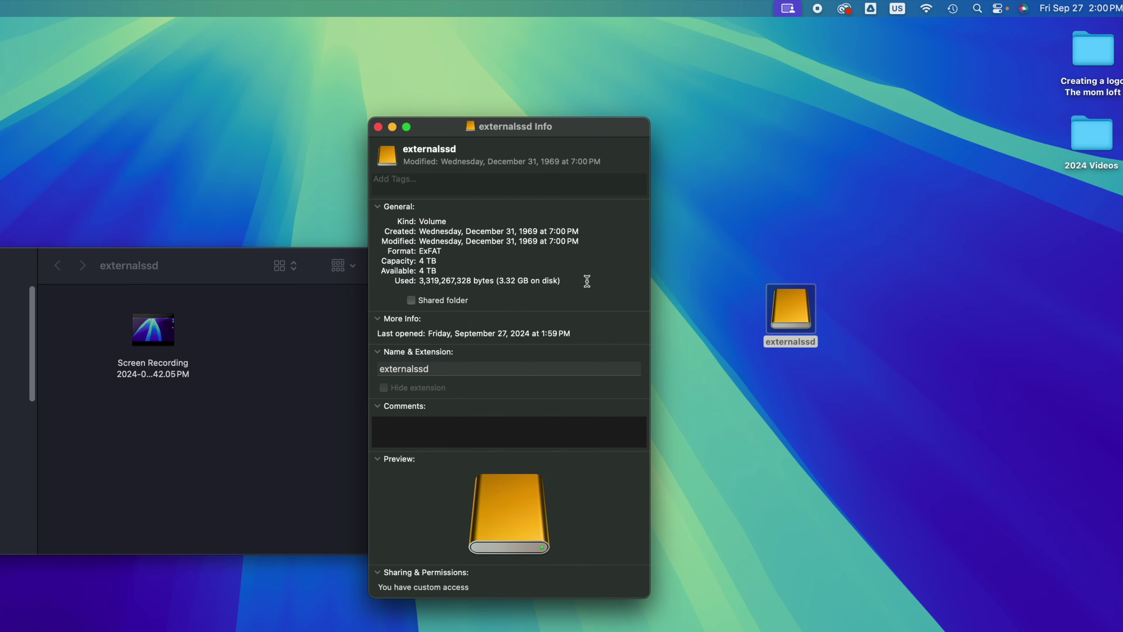
left_click(378, 572)
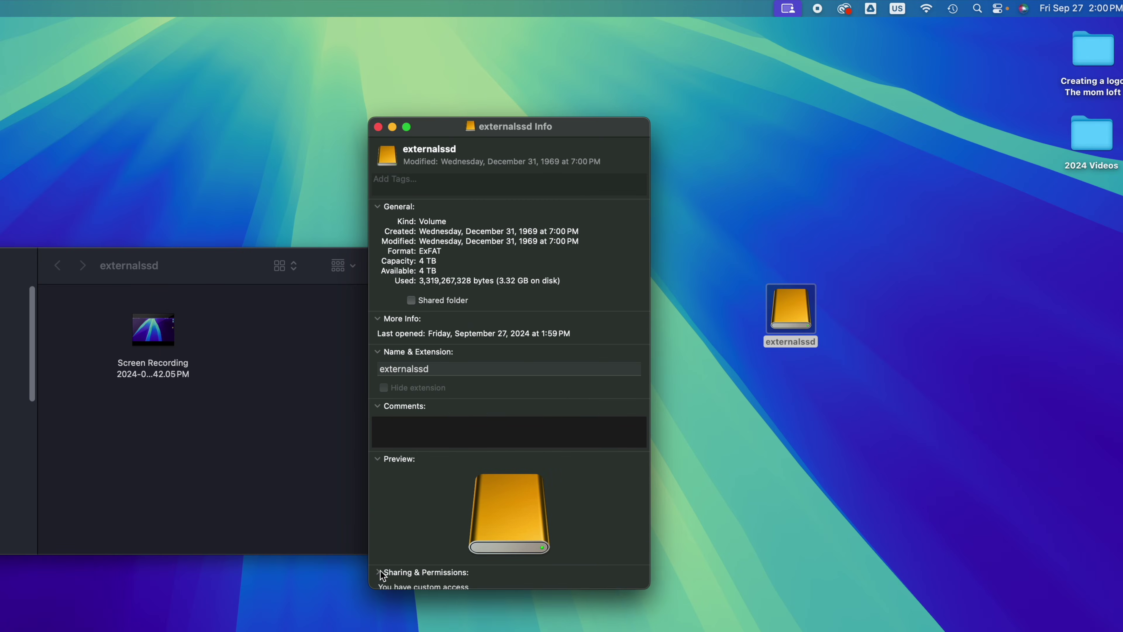
left_click(379, 582)
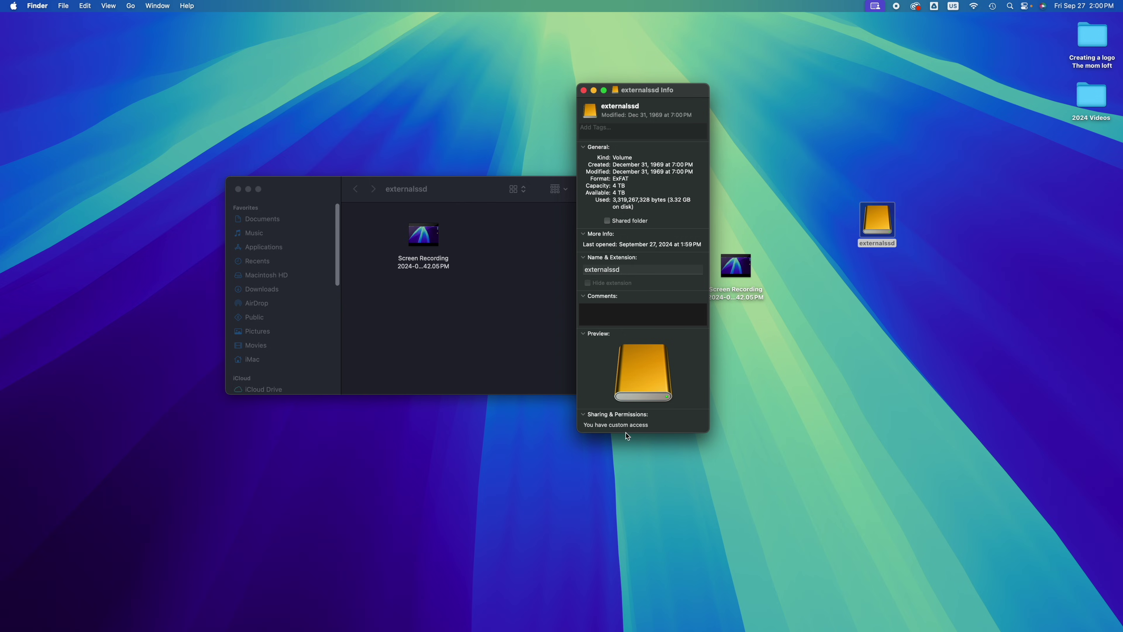
left_click(584, 90)
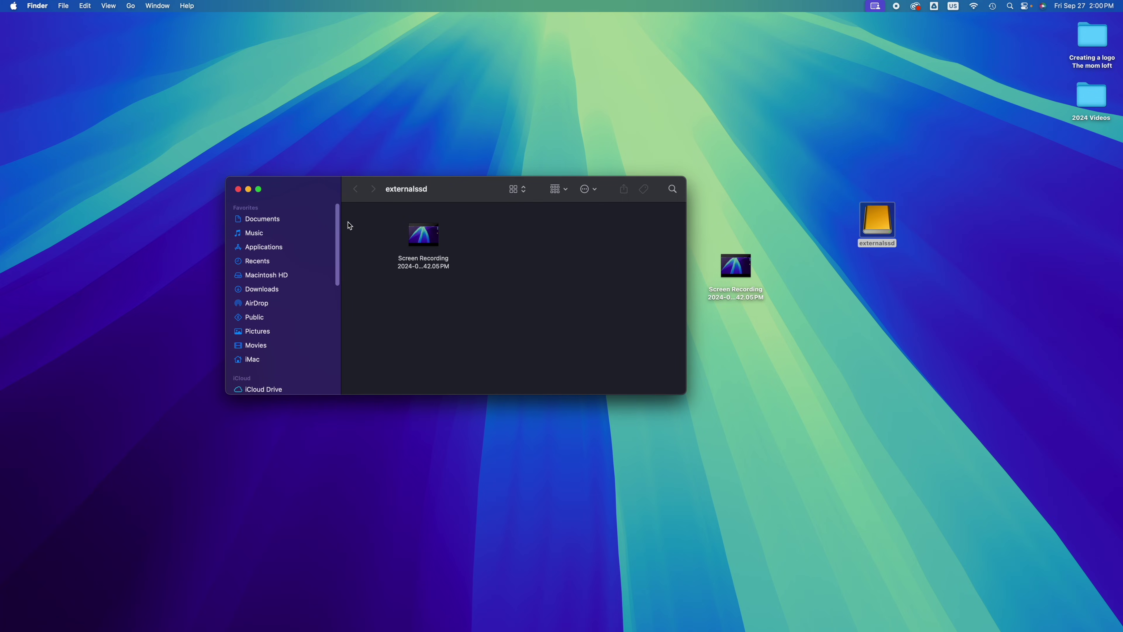
Move the Screen Recording icon into the desktop's right column and close the externalssd window
left_click_drag(472, 239, 1052, 188)
left_click_drag(877, 221, 1117, 283)
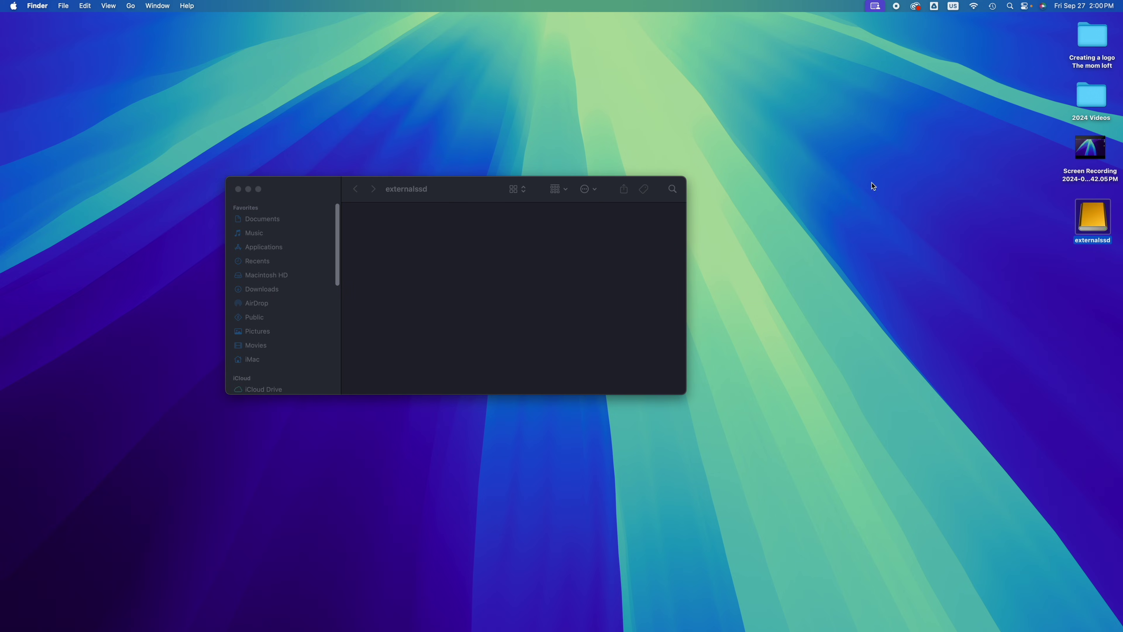
left_click(238, 189)
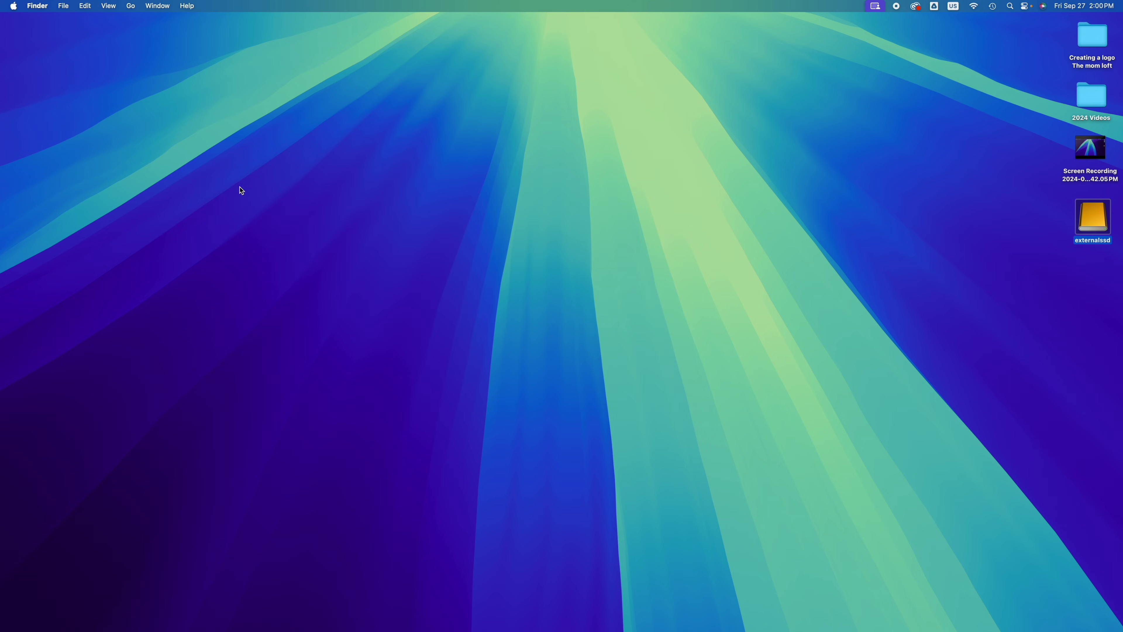
mouse_move(411, 628)
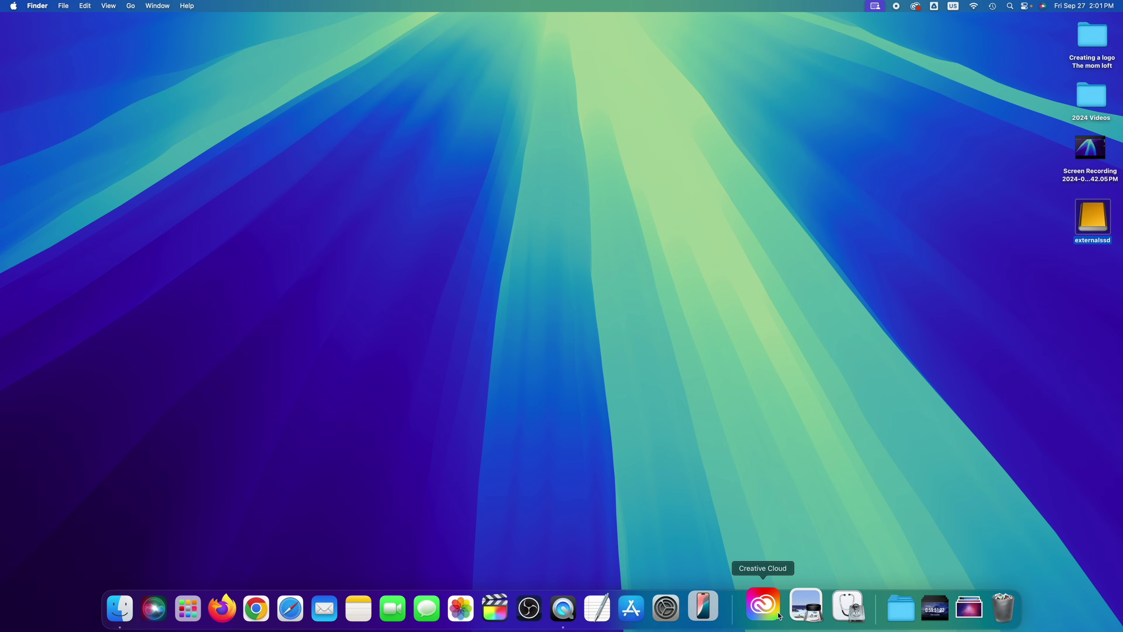
Relaunch Disk Utility via Spotlight and select the 4 TB Samsung PSSD T5 EVO Media drive
left_click(1012, 7)
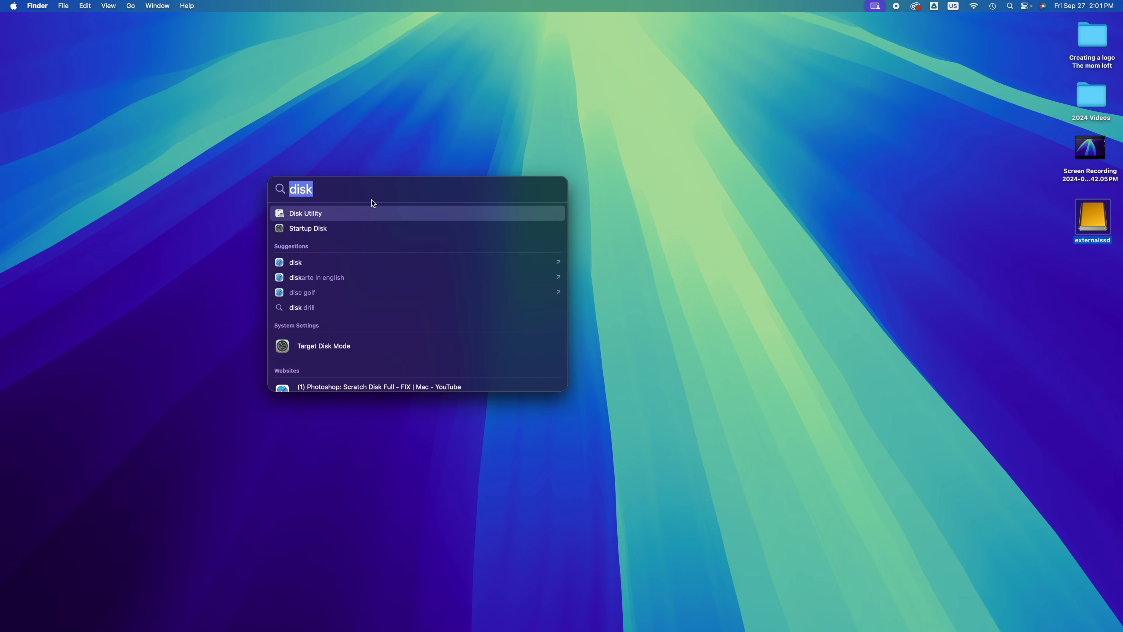
left_click(331, 216)
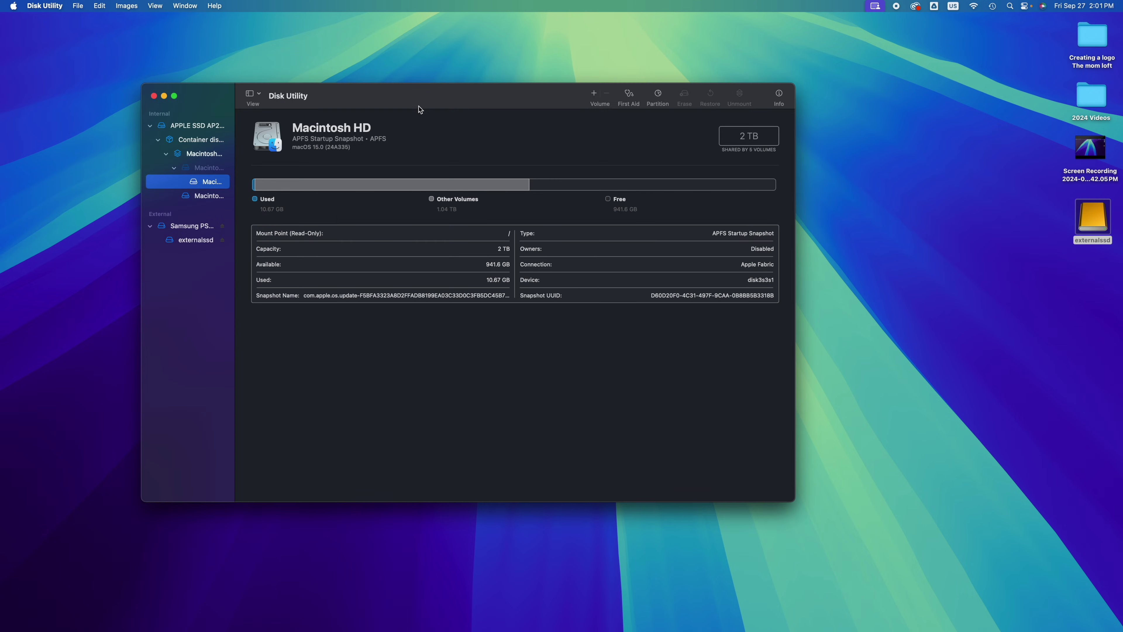
left_click_drag(420, 110, 539, 113)
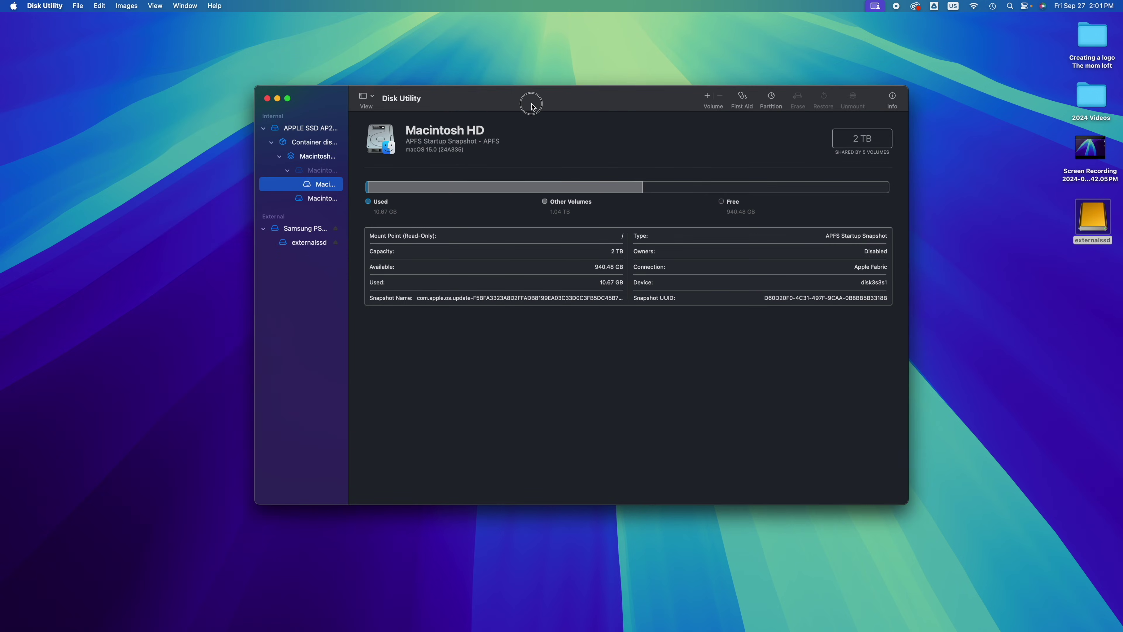
left_click(269, 130)
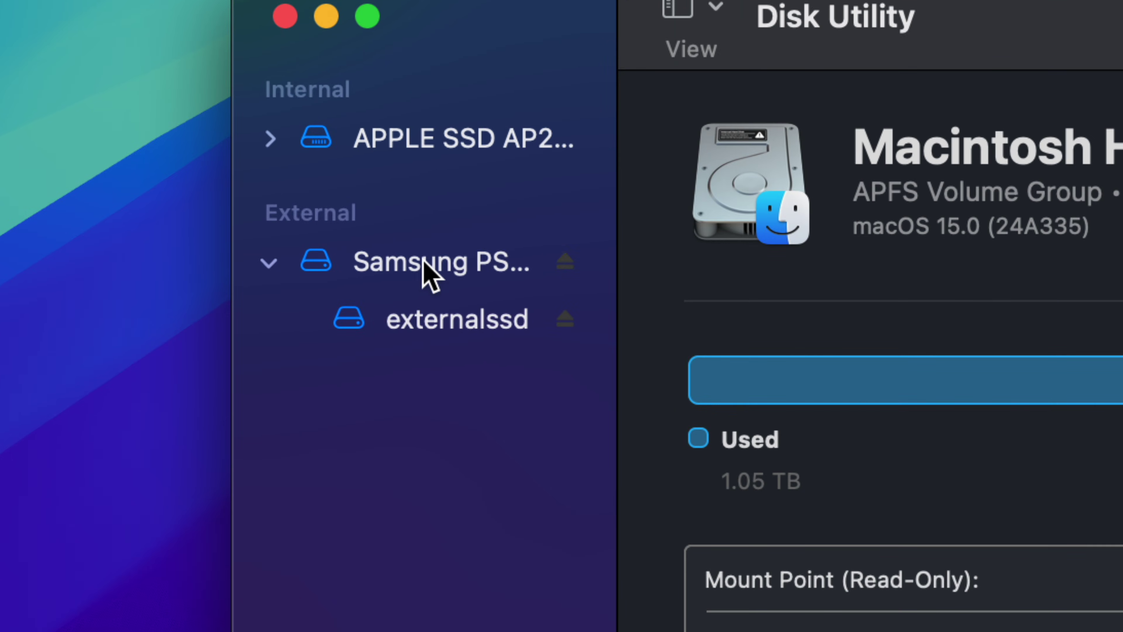
left_click(397, 257)
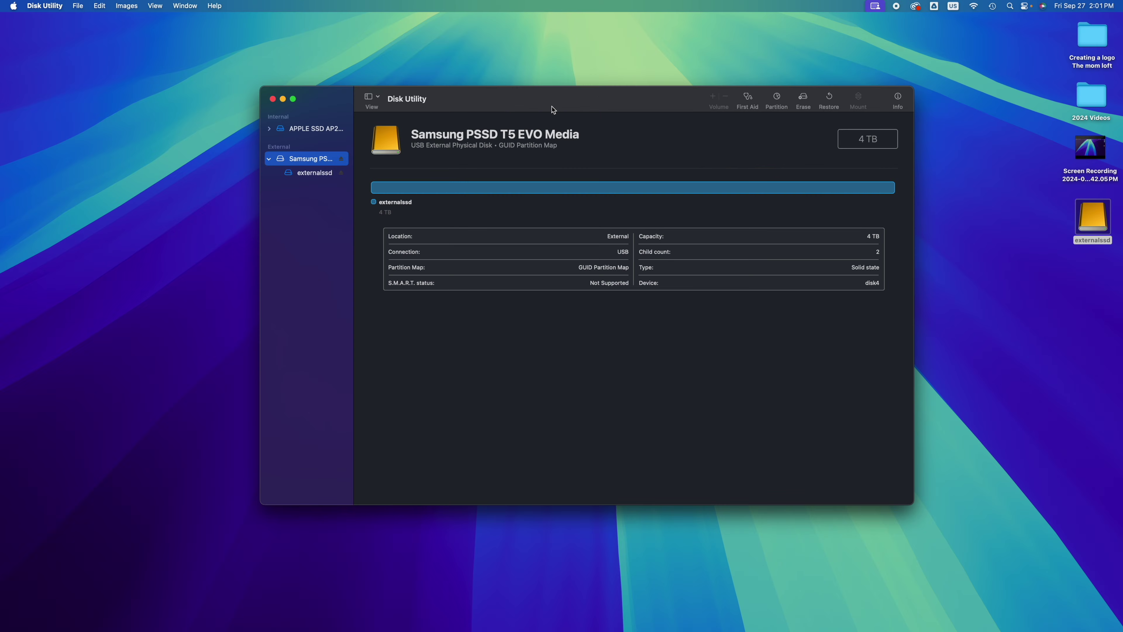
left_click_drag(737, 141, 737, 187)
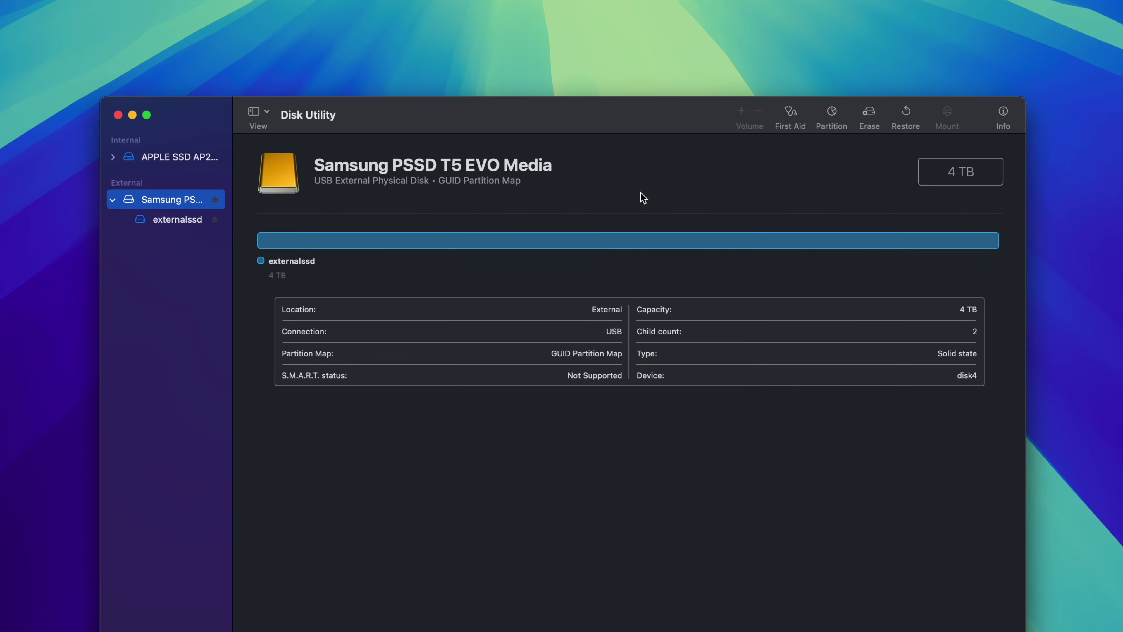
Erase the Samsung drive as APFS with GUID Partition Map, creating a 4 TB volume 'ssd'
left_click(866, 117)
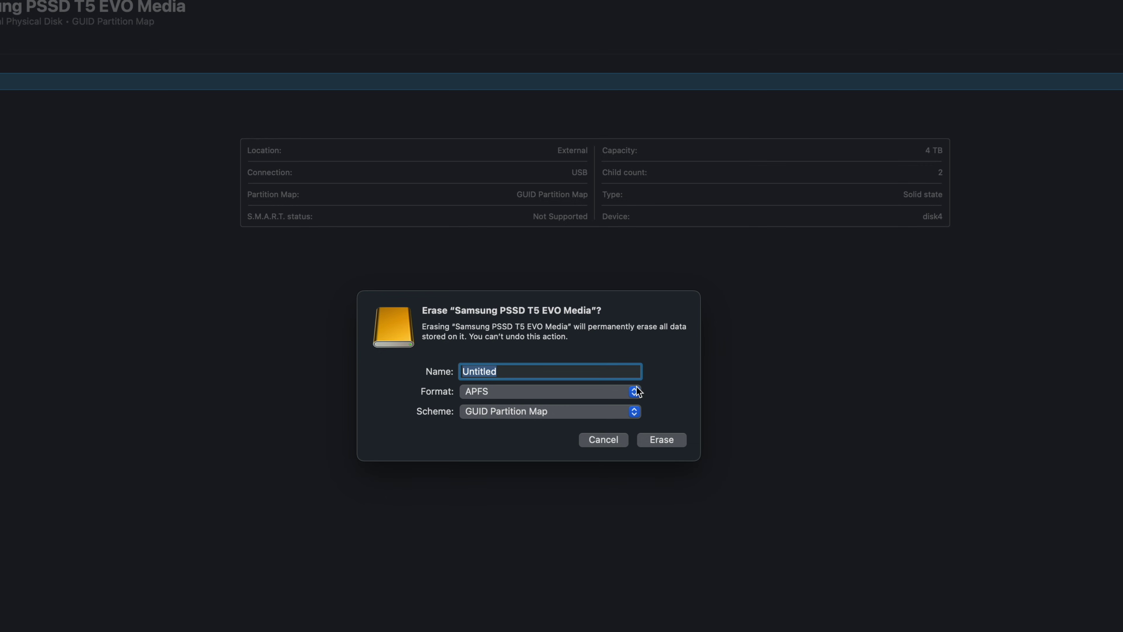
left_click(635, 391)
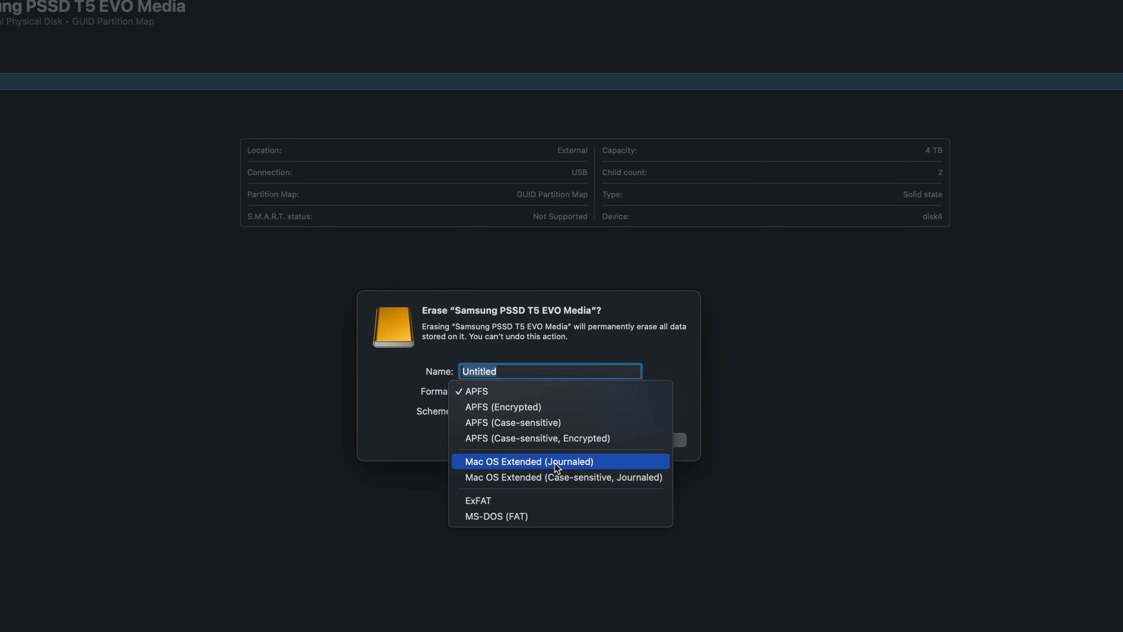
left_click(504, 393)
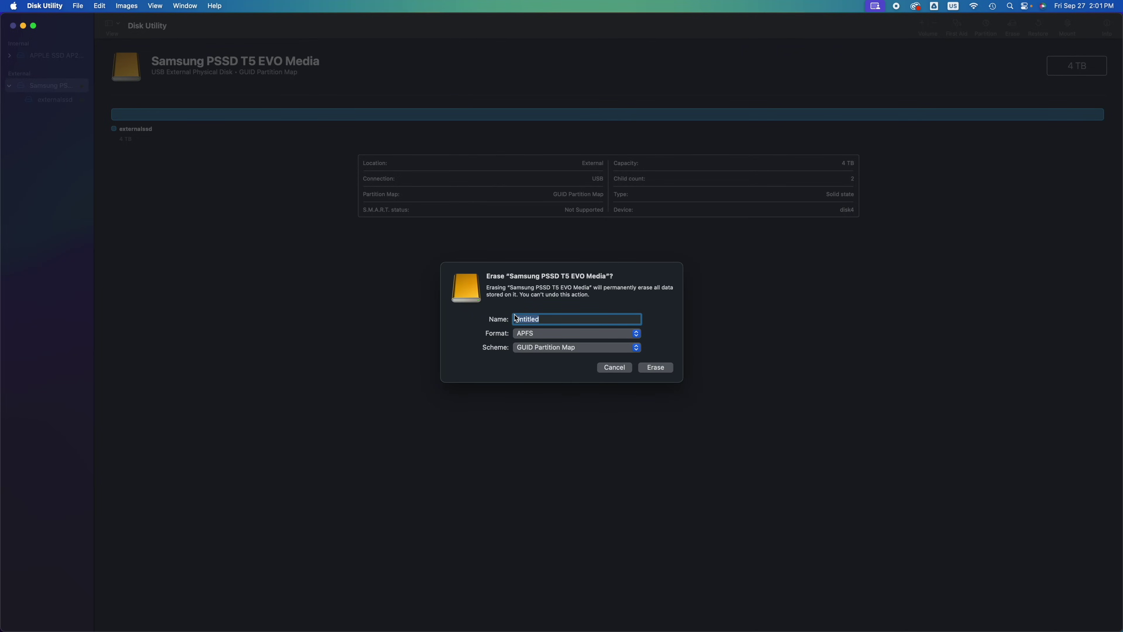
type("ssd")
left_click(656, 368)
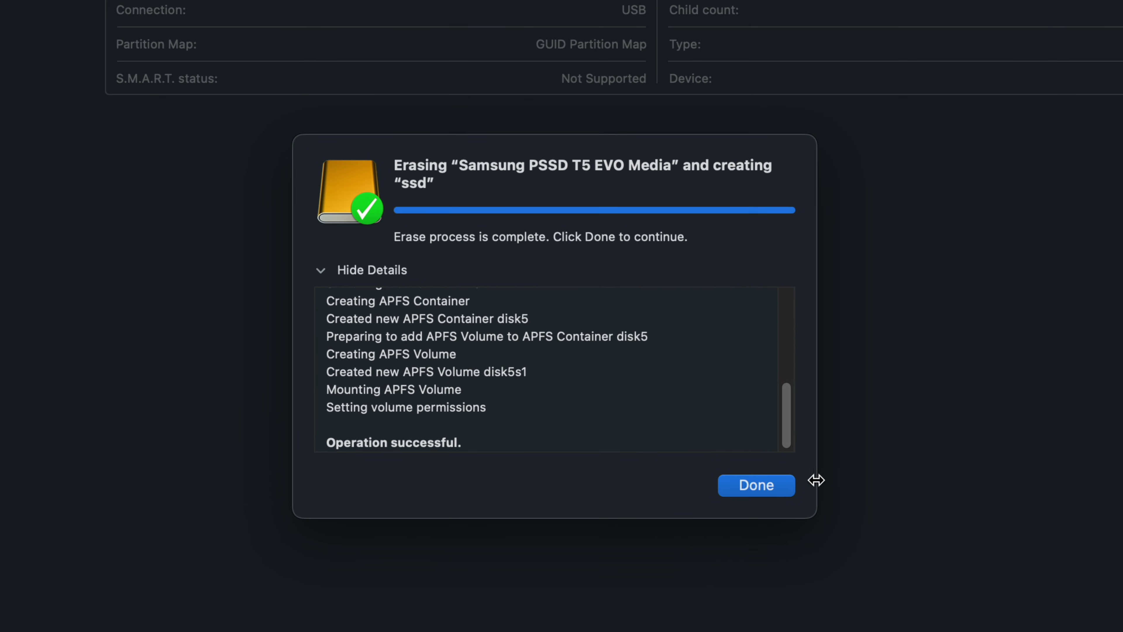
left_click(759, 488)
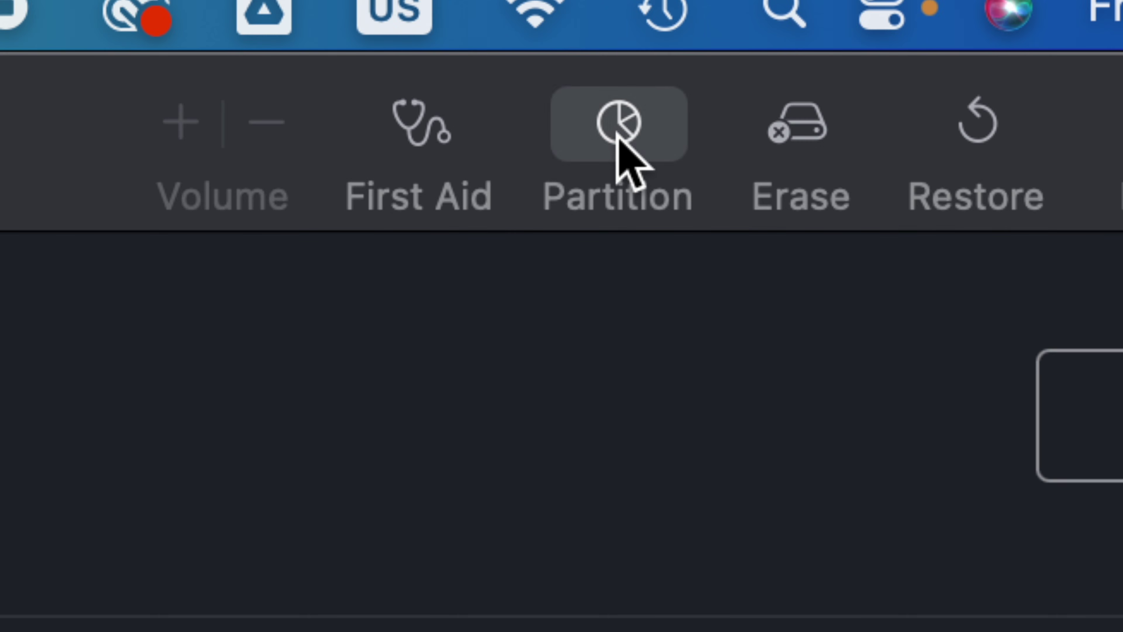
Add a second 2 TB APFS partition named Untitled beside ssd on the Samsung drive
left_click(617, 136)
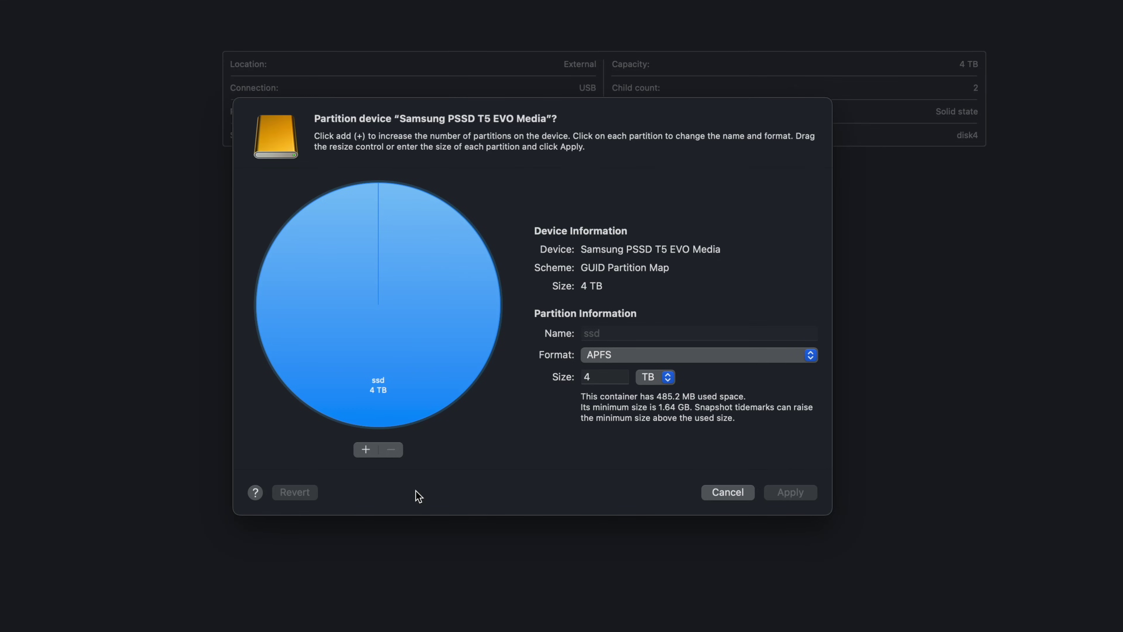
left_click(366, 447)
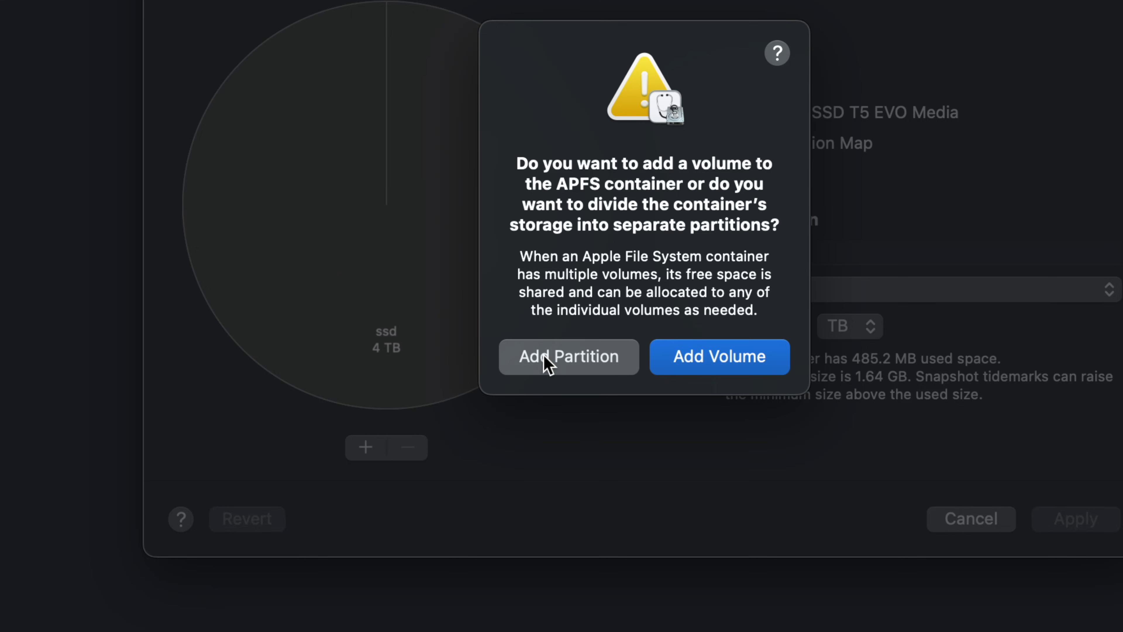
left_click(547, 364)
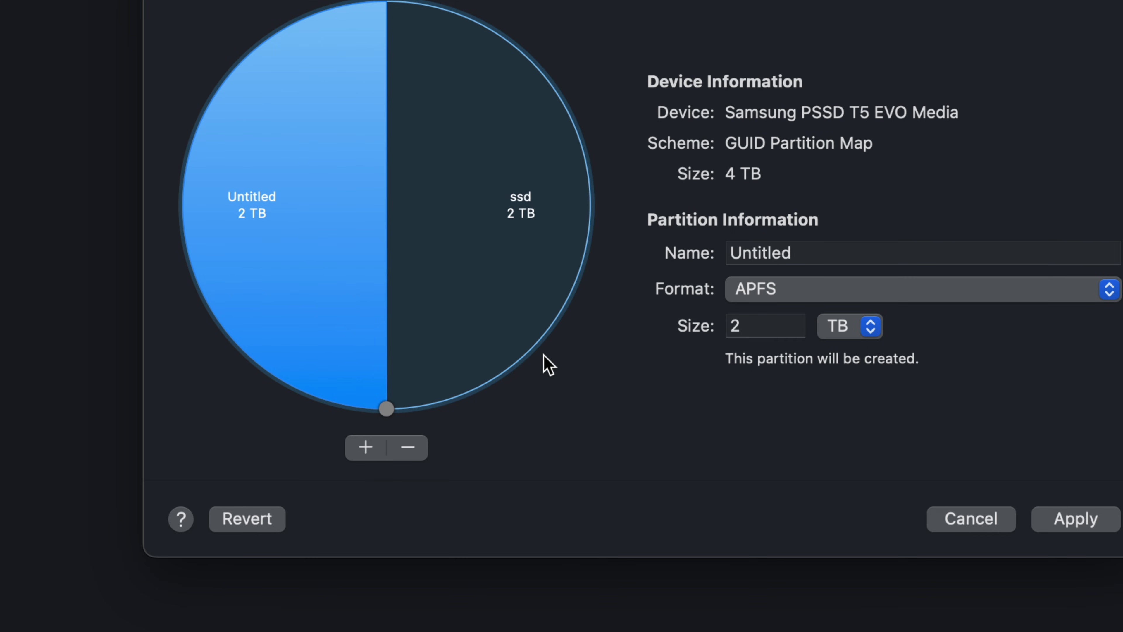
left_click(430, 215)
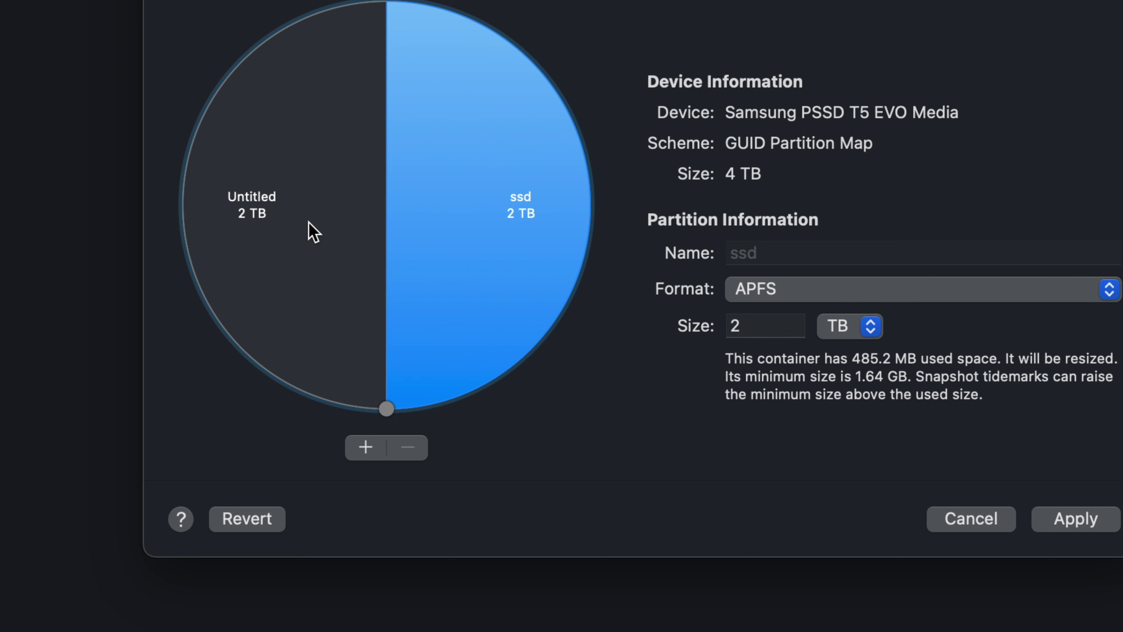
left_click(313, 231)
left_click(448, 245)
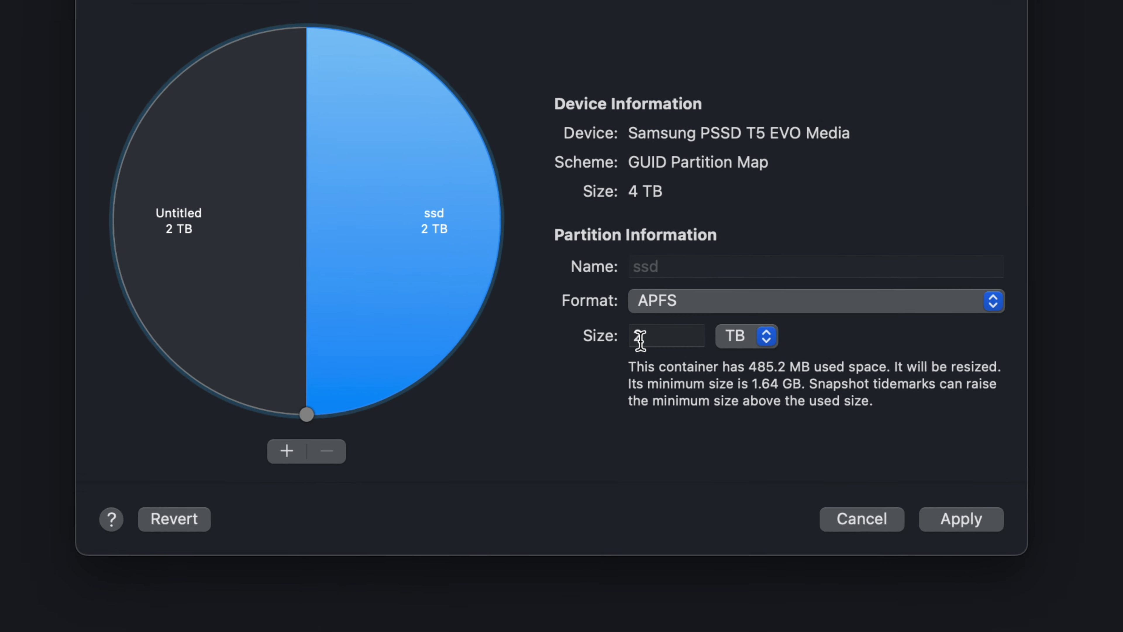
Resize ssd and split a third partition, Untitled 2 at 499 GB, off ssd
left_click_drag(307, 414, 509, 232)
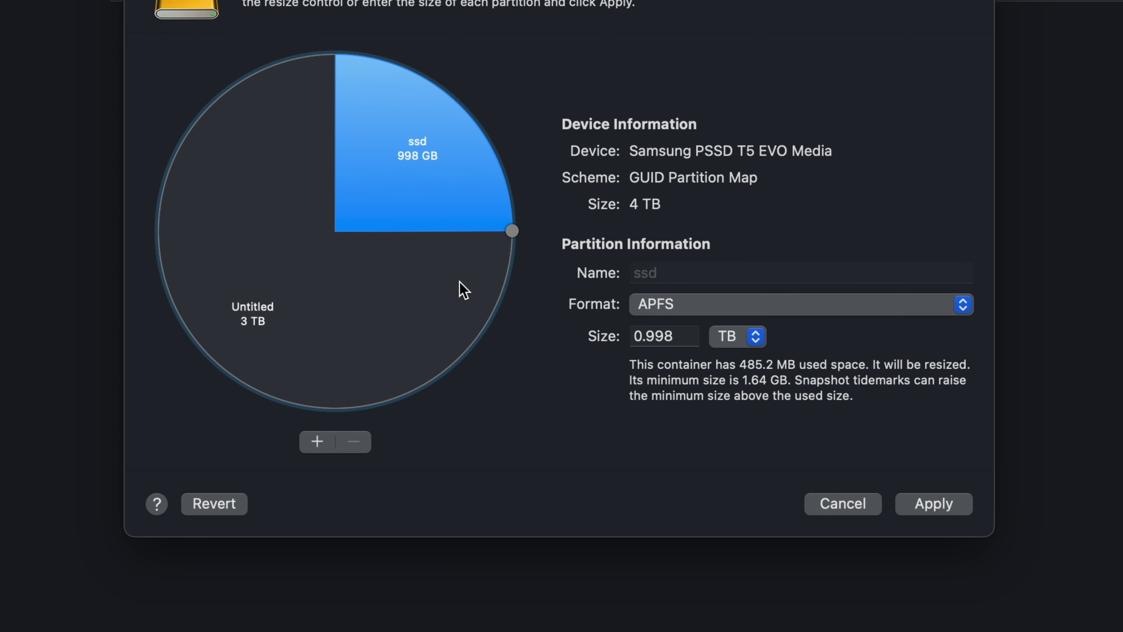
left_click(386, 327)
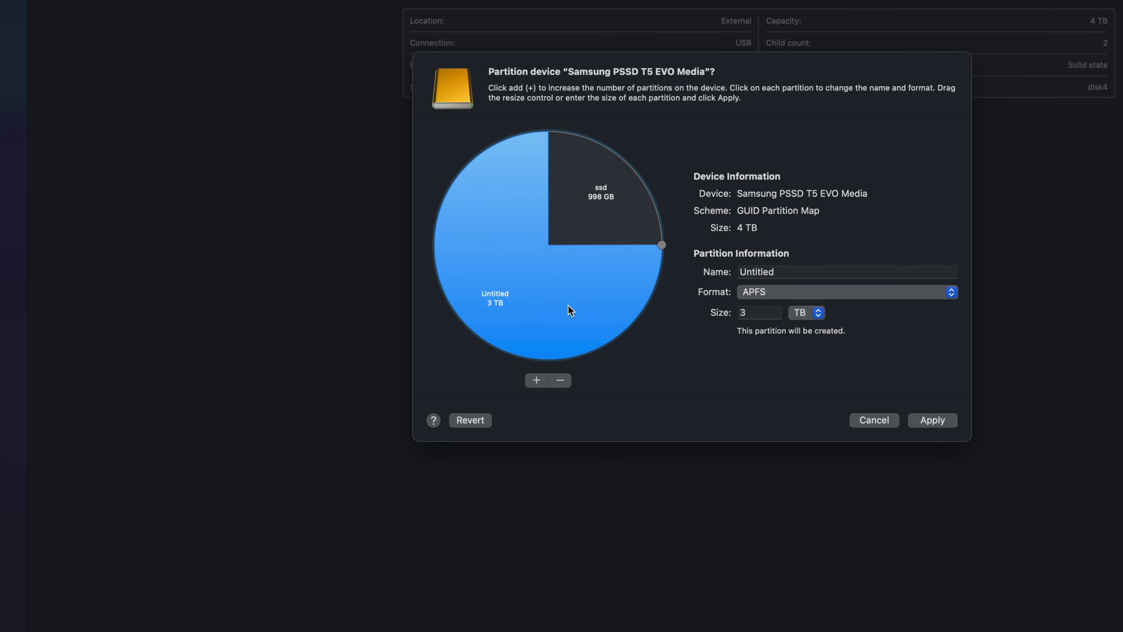
left_click(617, 231)
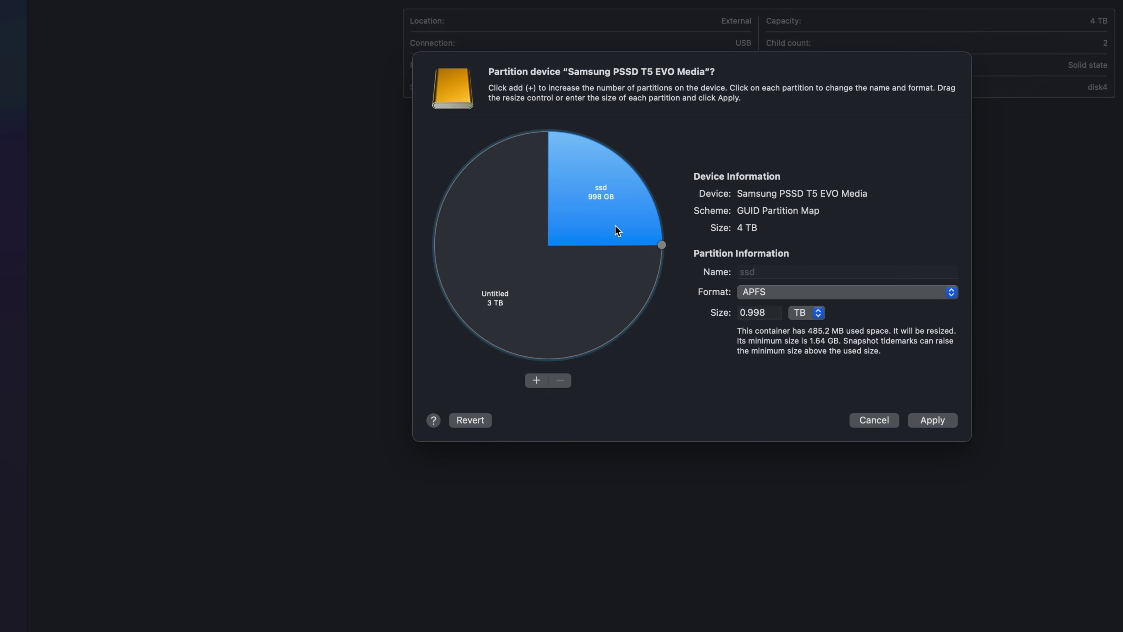
left_click(535, 381)
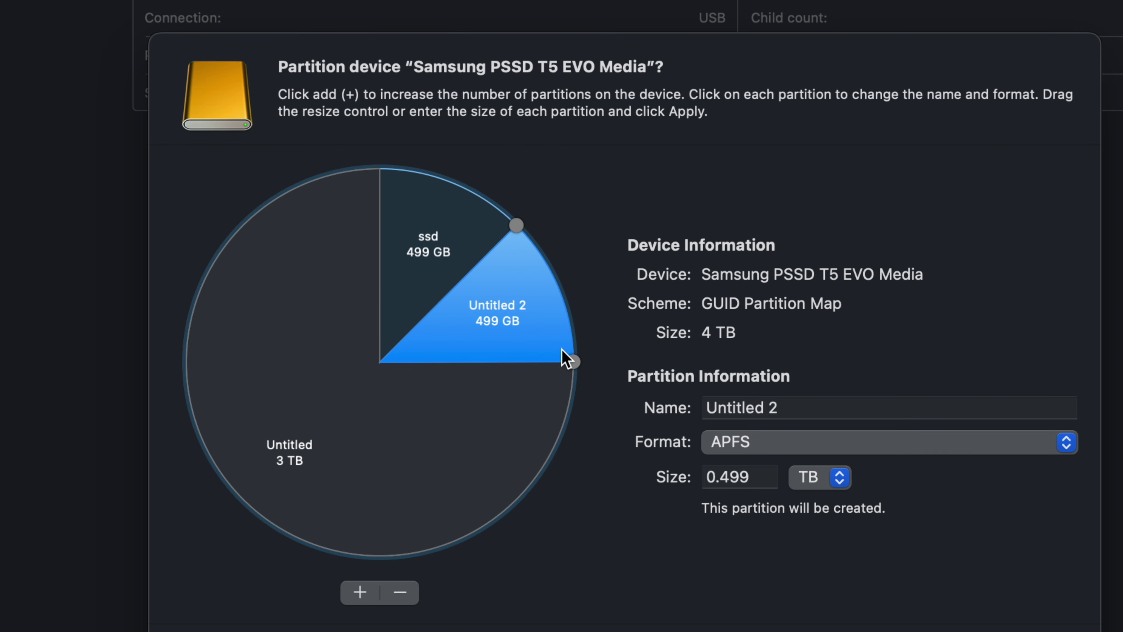
Shrink the new partition to 199 GB, name it pc and format it ExFAT
left_click_drag(572, 362, 552, 275)
left_click(805, 403)
left_click_drag(805, 404, 694, 412)
type("pc")
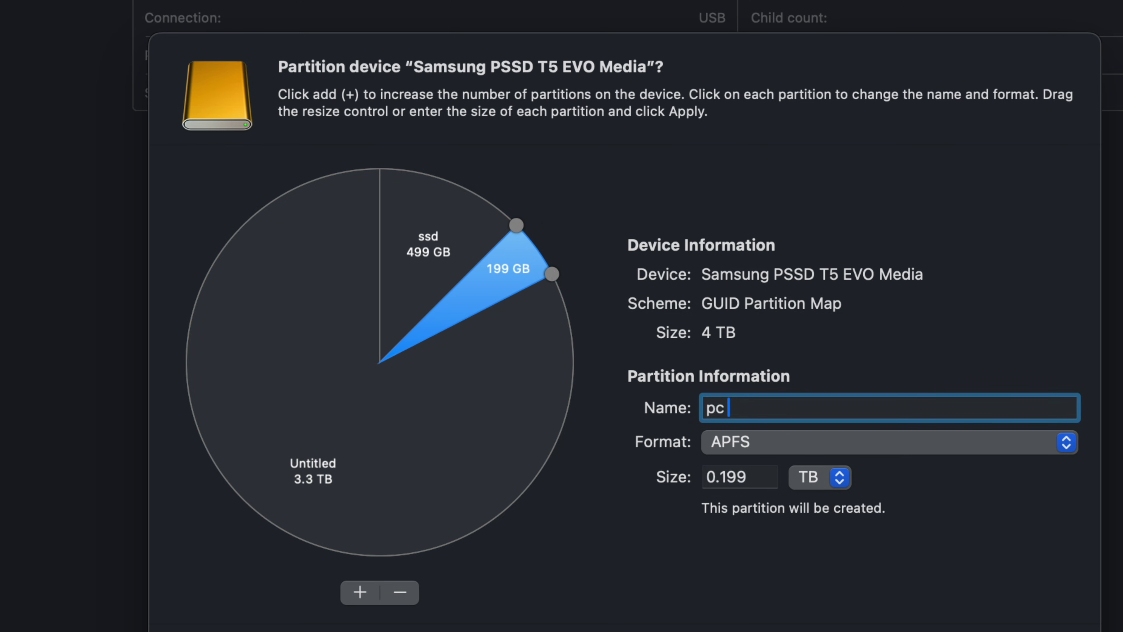
key("BackSpace")
left_click(769, 442)
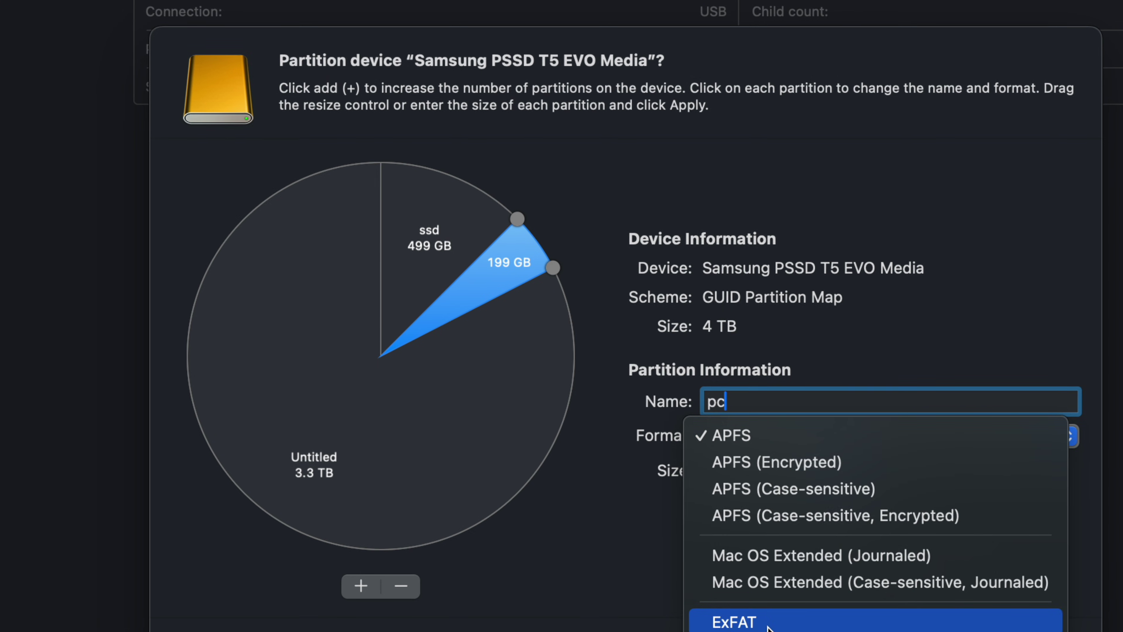
left_click(759, 623)
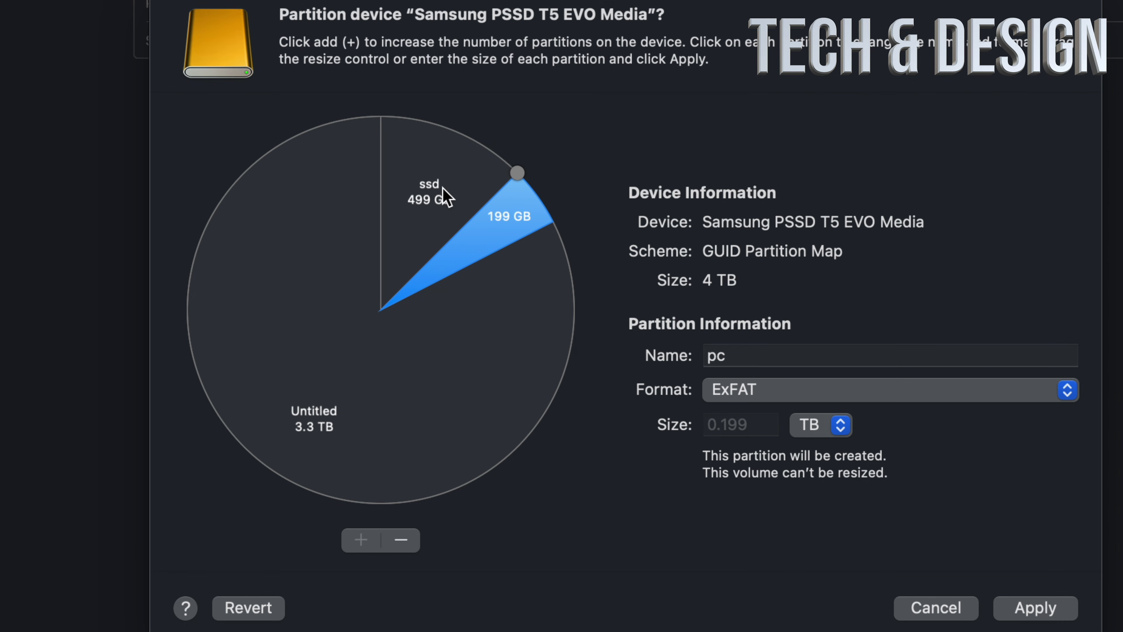
Format ssd as Mac OS Extended (Journaled) and dismiss the not-journaled warning
left_click(433, 189)
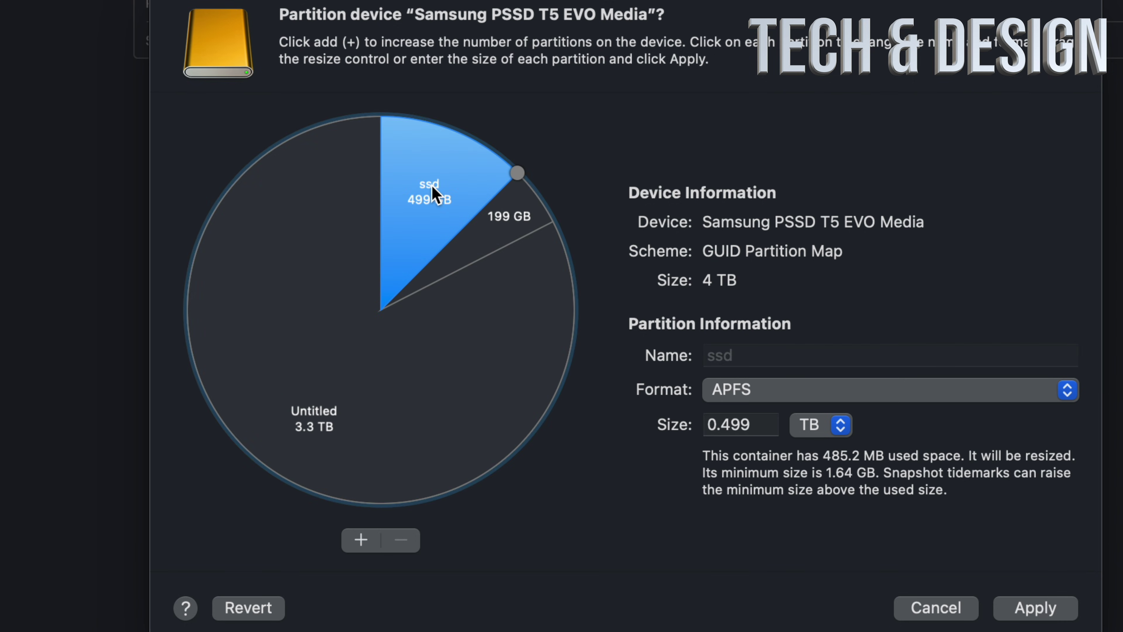
left_click(497, 224)
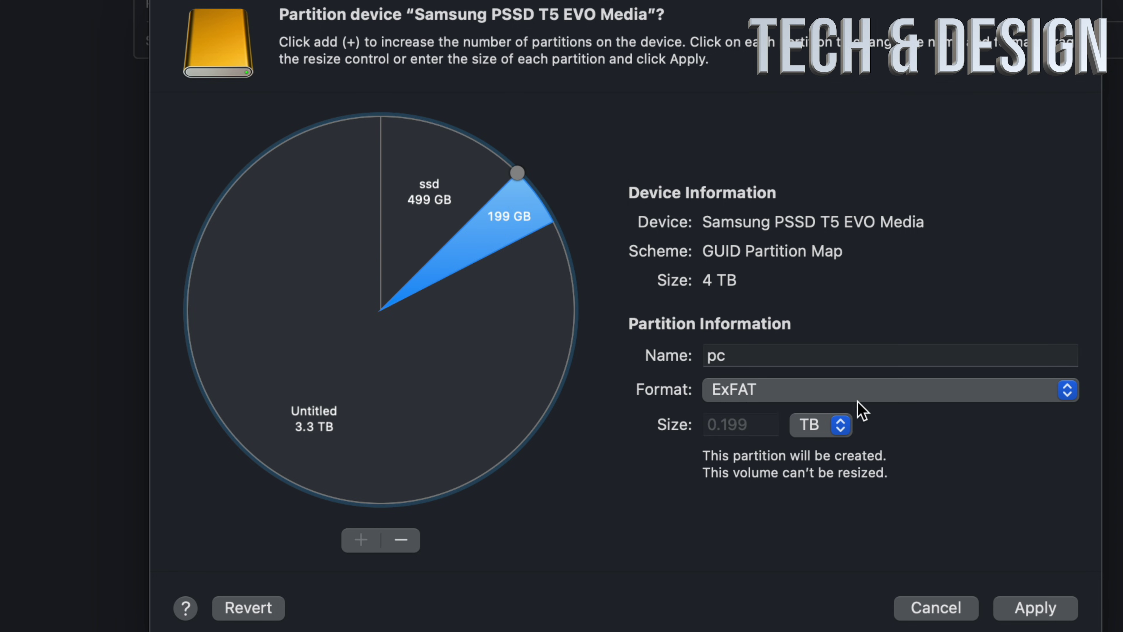
left_click(439, 194)
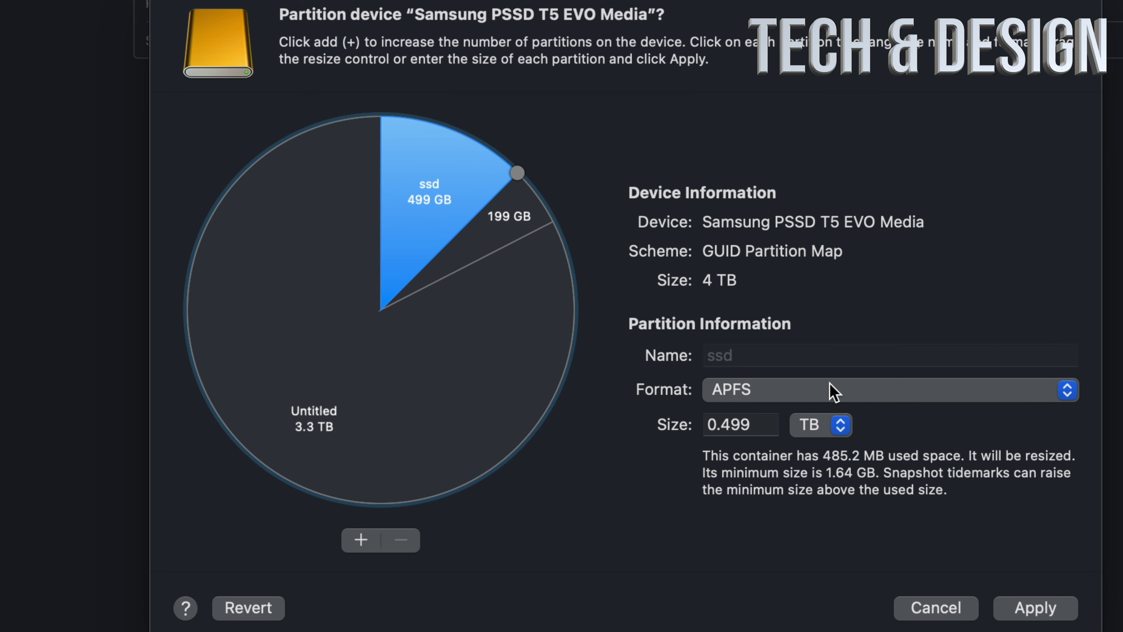
left_click(834, 391)
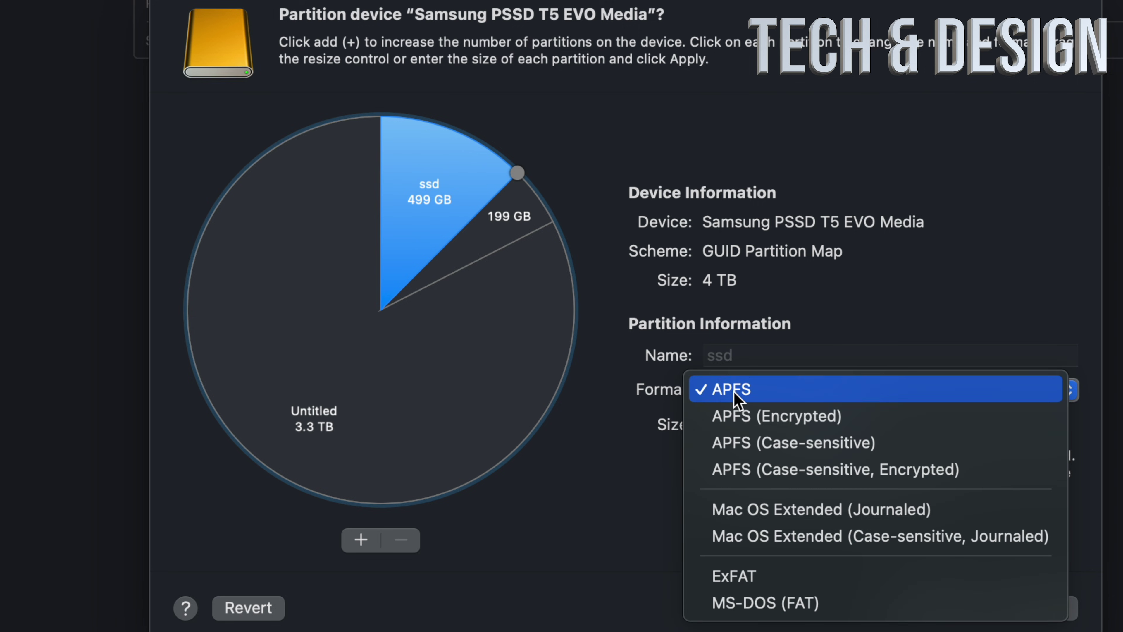
left_click(832, 509)
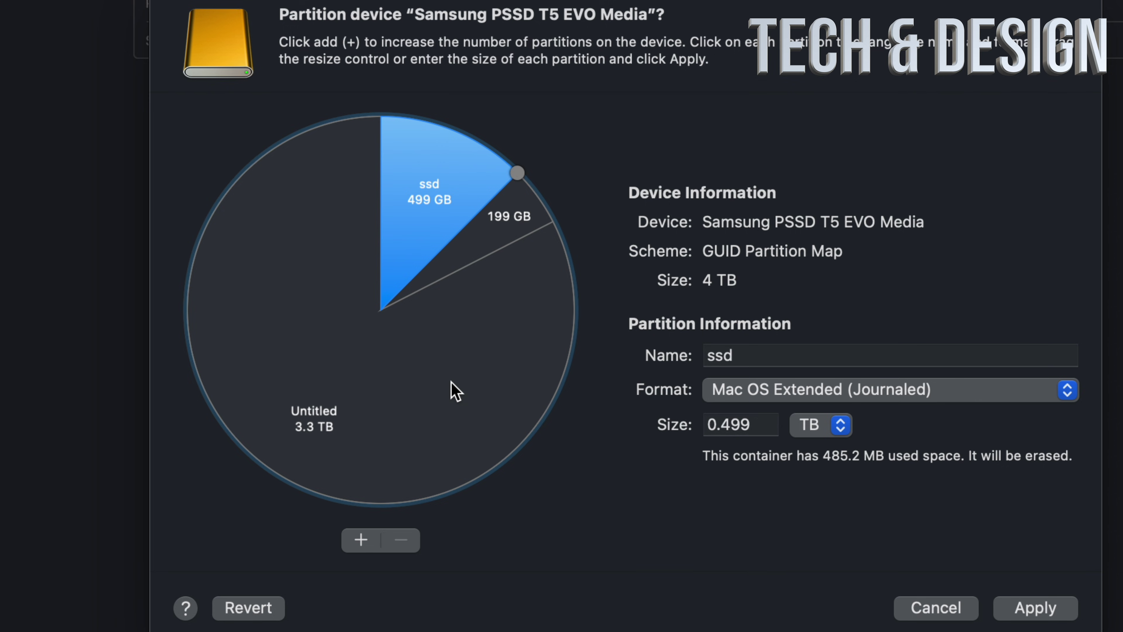
left_click(455, 389)
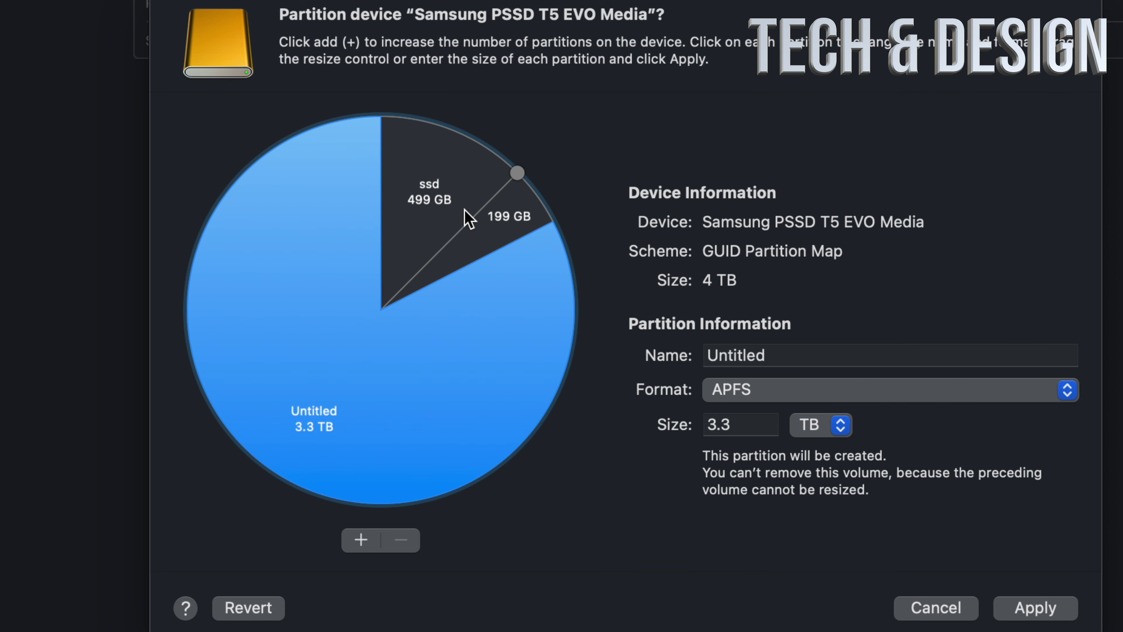
left_click(443, 201)
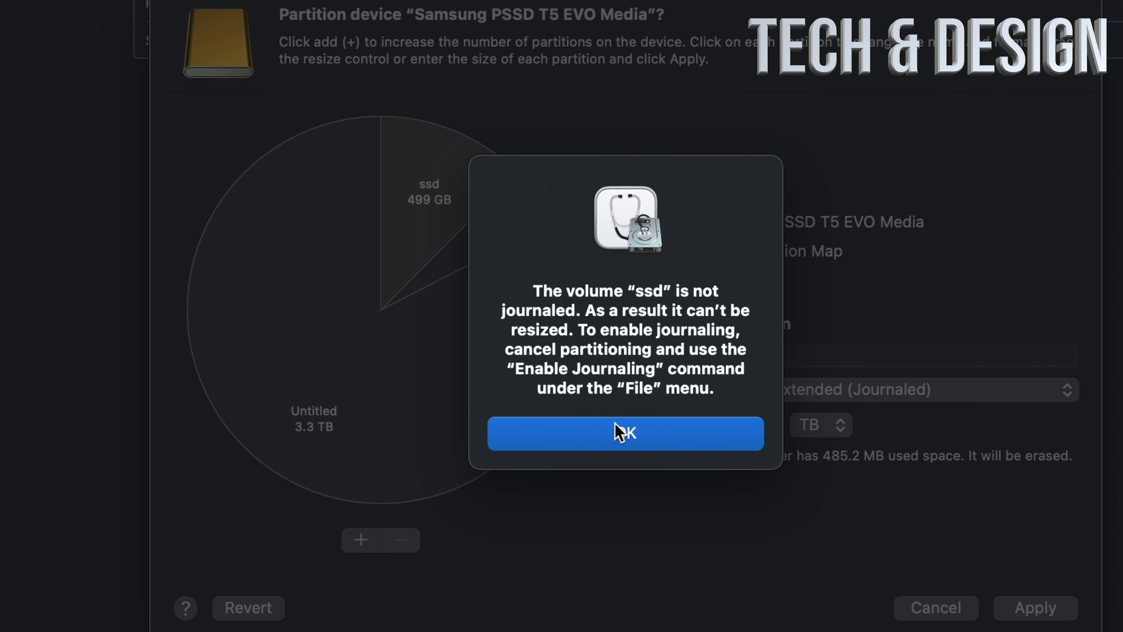
left_click(615, 439)
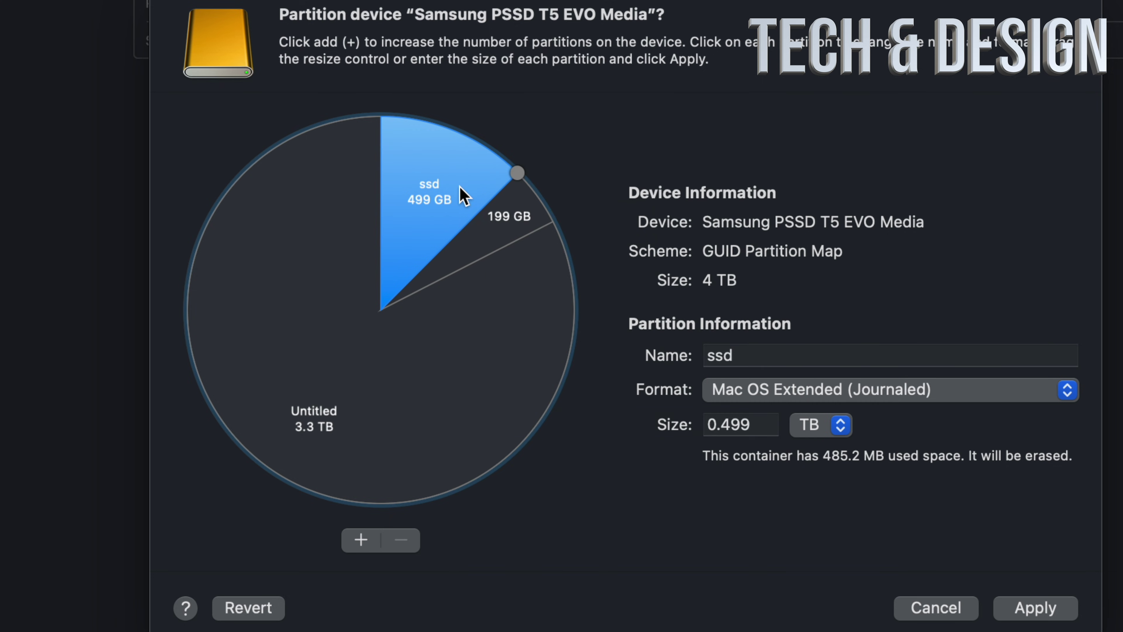
left_click(513, 222)
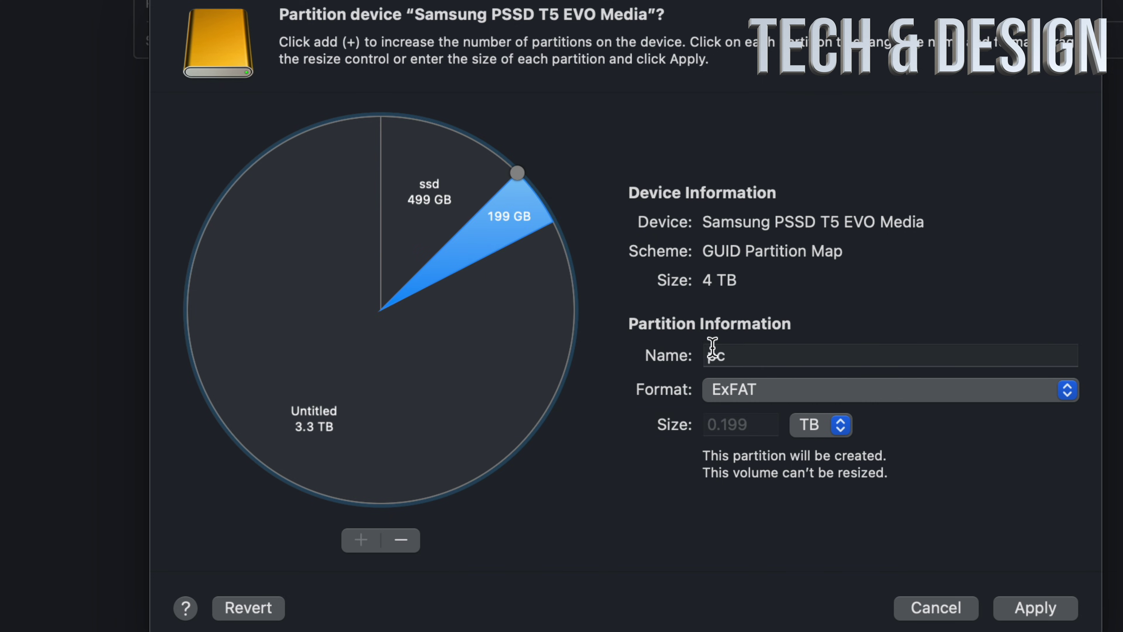
Rename the ssd partition to mac
left_click(442, 197)
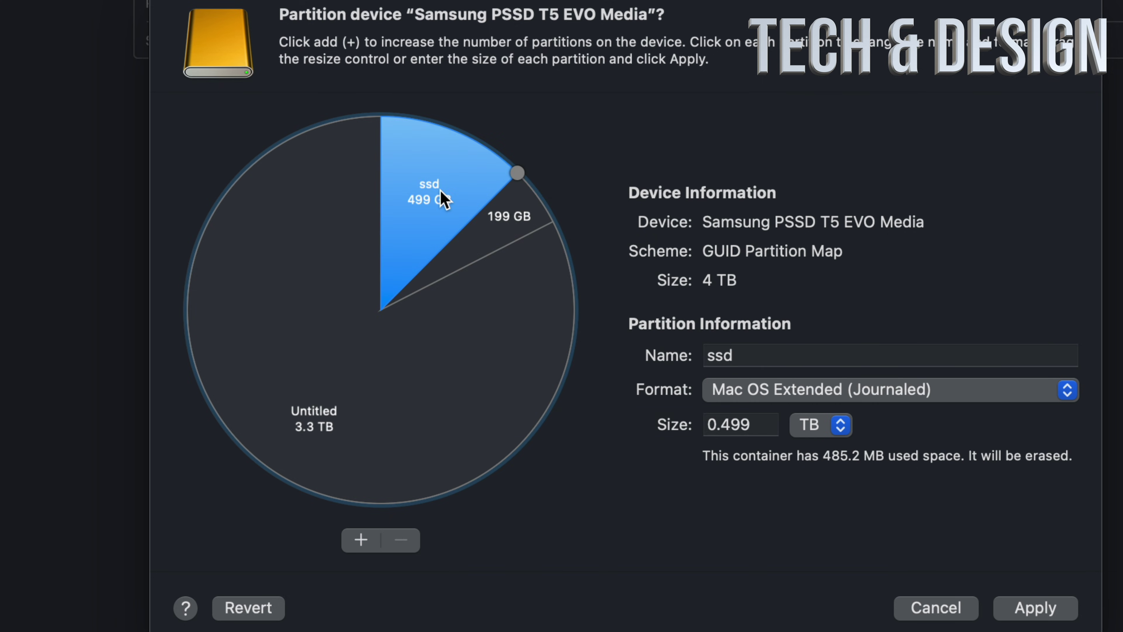
left_click(785, 359)
left_click_drag(785, 359, 647, 352)
type("a")
key("BackSpace")
type("mac")
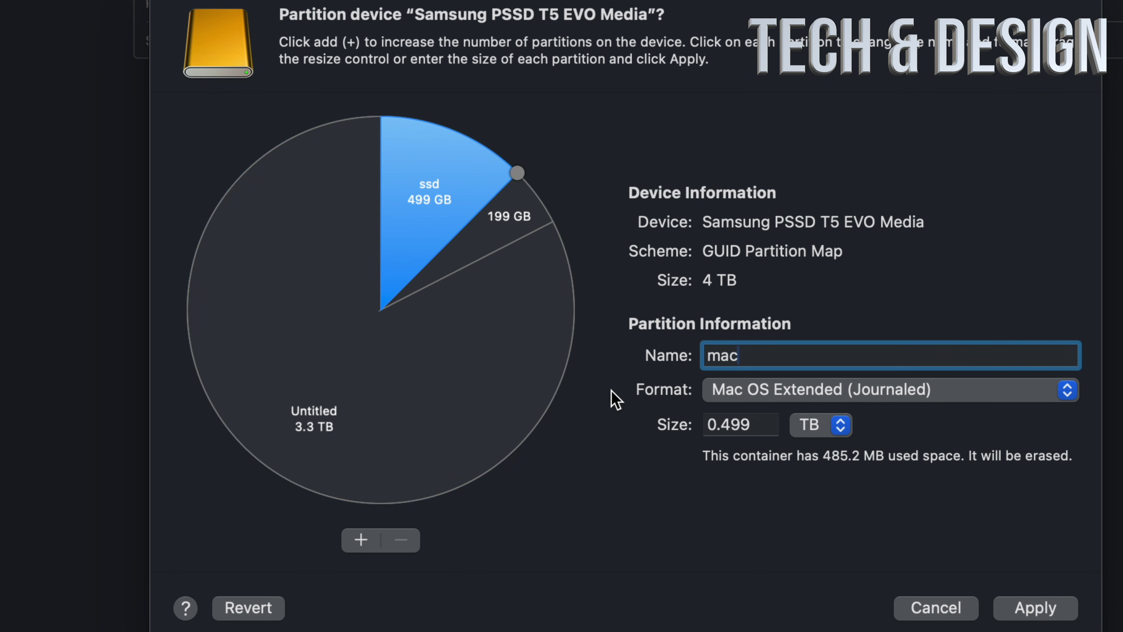
Rename the 3.3 TB Untitled partition to 'time machine' and apply the layout
left_click(514, 368)
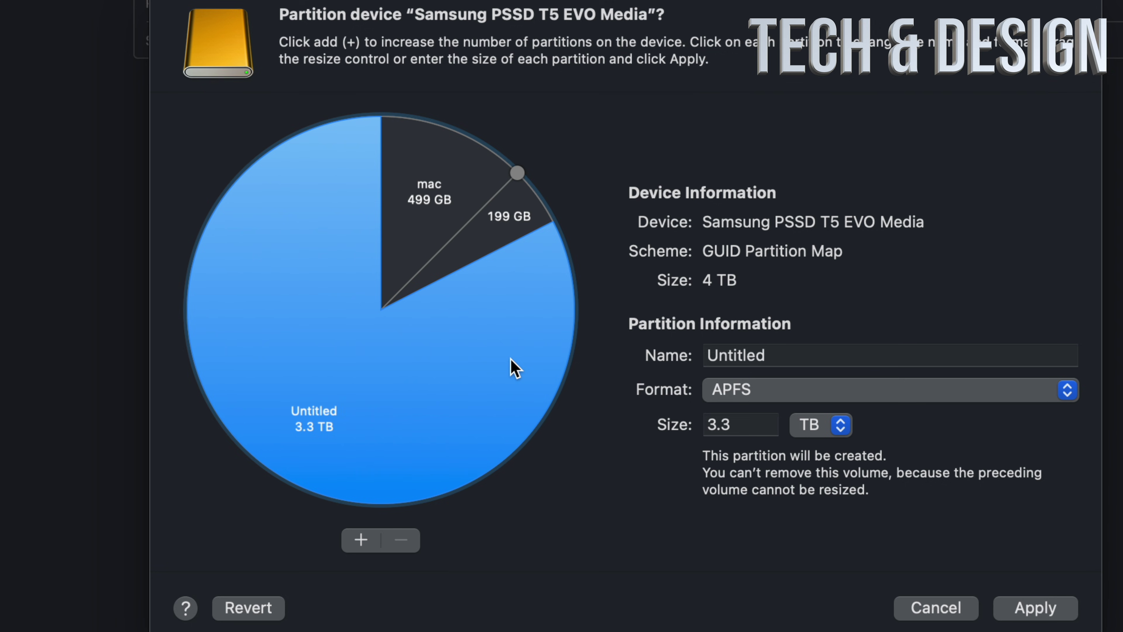
left_click_drag(806, 358, 617, 356)
type("time machine")
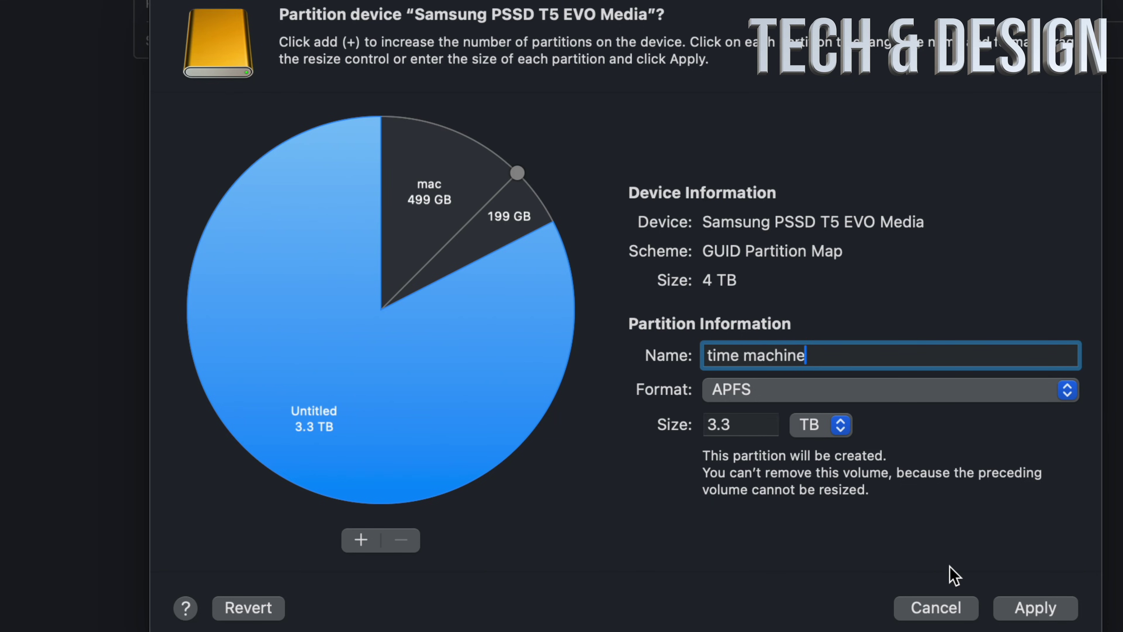
left_click(1035, 611)
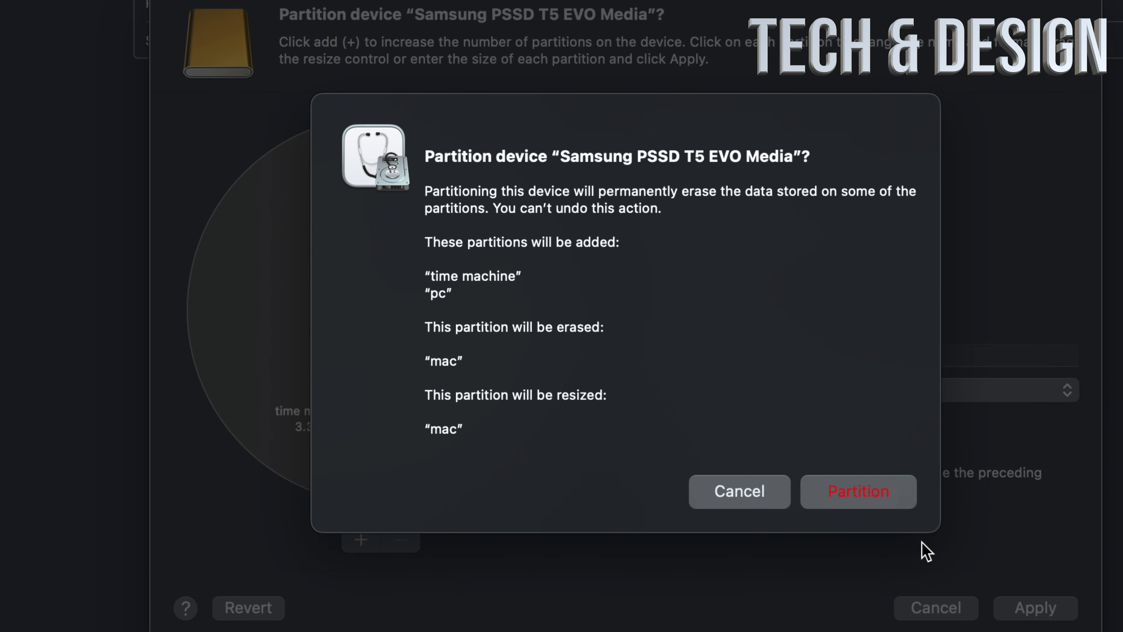
Confirm partitioning into mac, pc and time machine, then close the success report
left_click(861, 497)
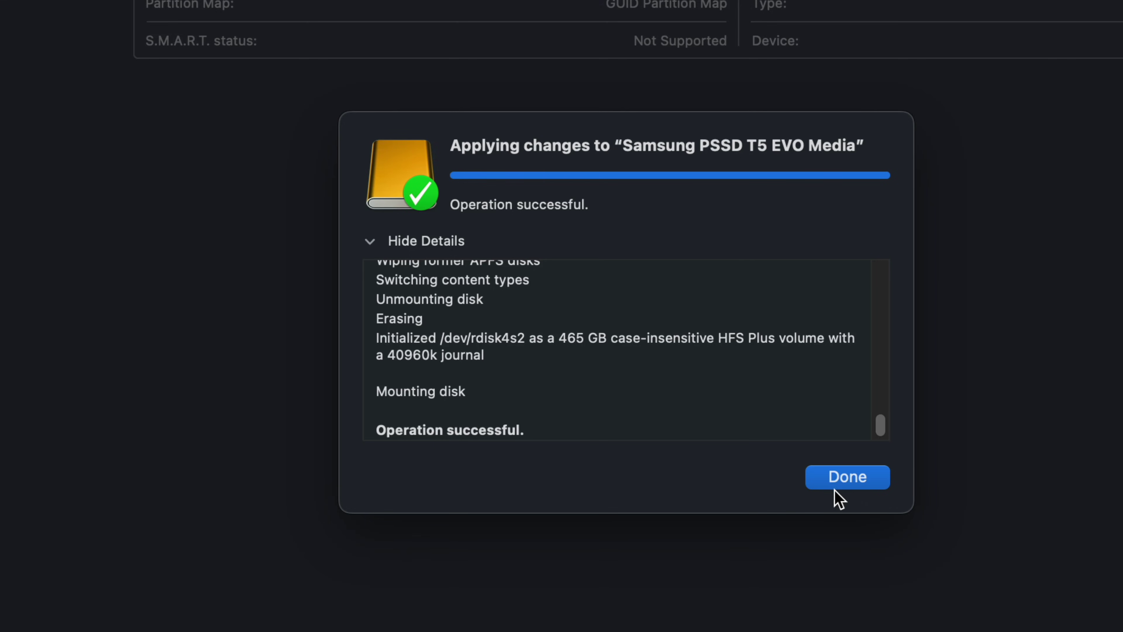
left_click(841, 479)
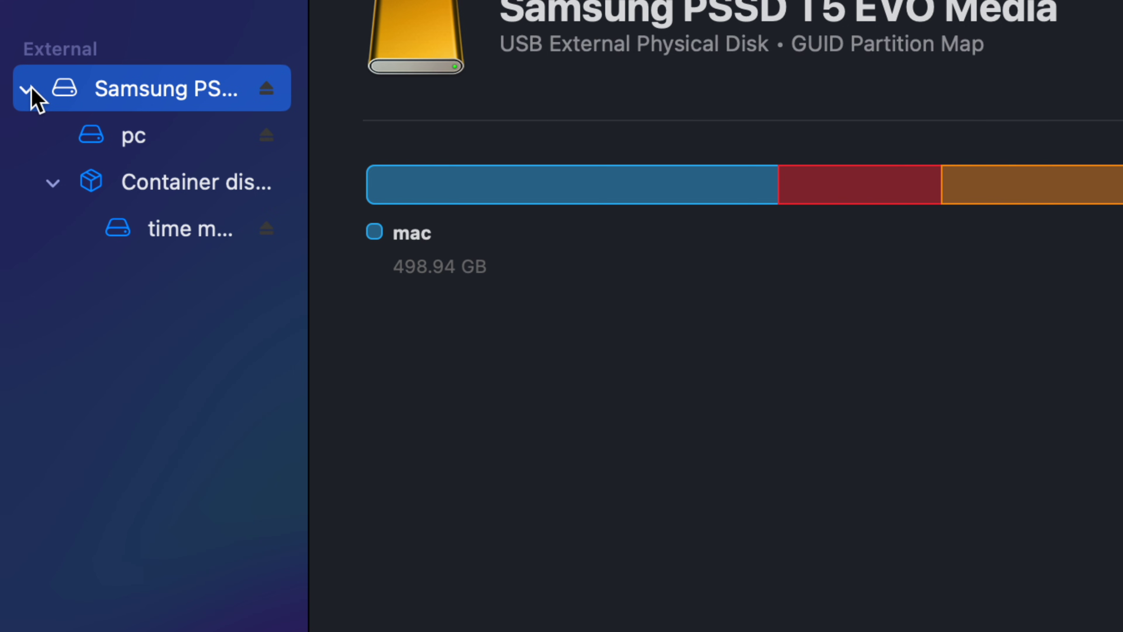
Review the new pc and time machine volumes in the sidebar
left_click(29, 90)
left_click(30, 90)
left_click(161, 140)
left_click(167, 226)
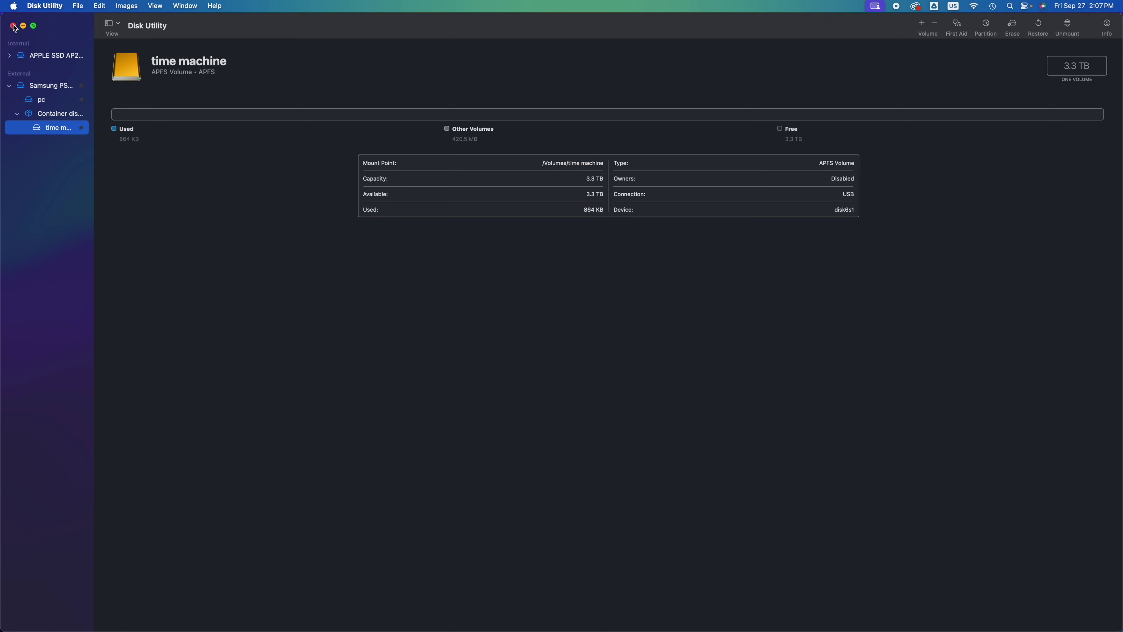
Quit Disk Utility and move the time machine and mac drive icons mid-desktop
left_click(13, 26)
left_click_drag(1079, 261, 623, 266)
left_click_drag(1077, 316, 548, 268)
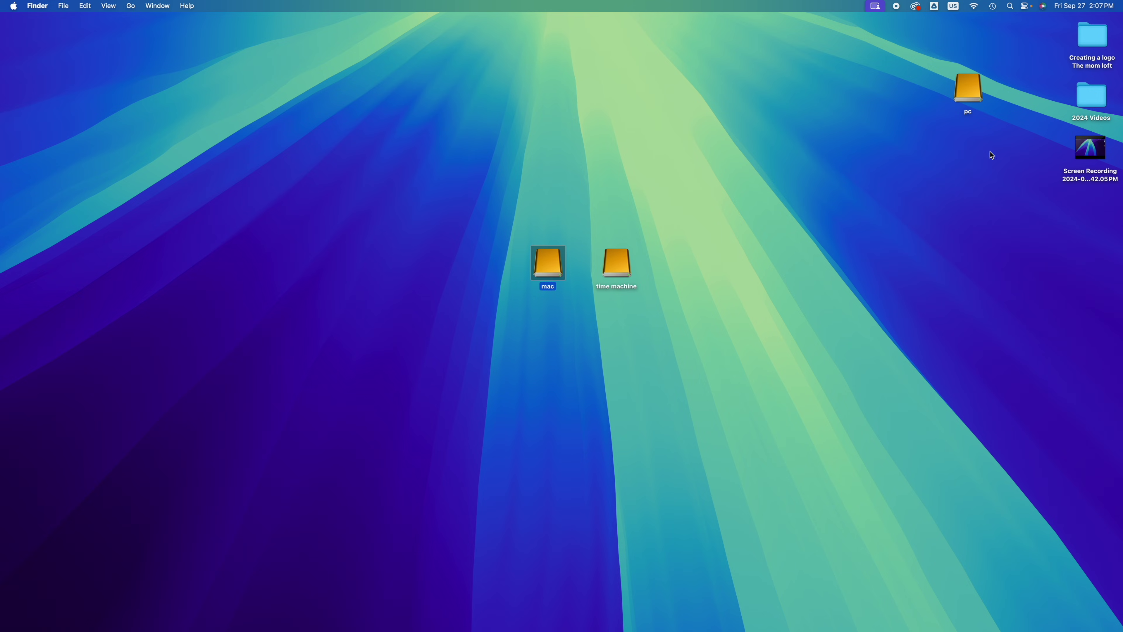
Drag the mac, pc and time machine drive icons into one aligned row mid-desktop
left_click_drag(973, 95, 503, 266)
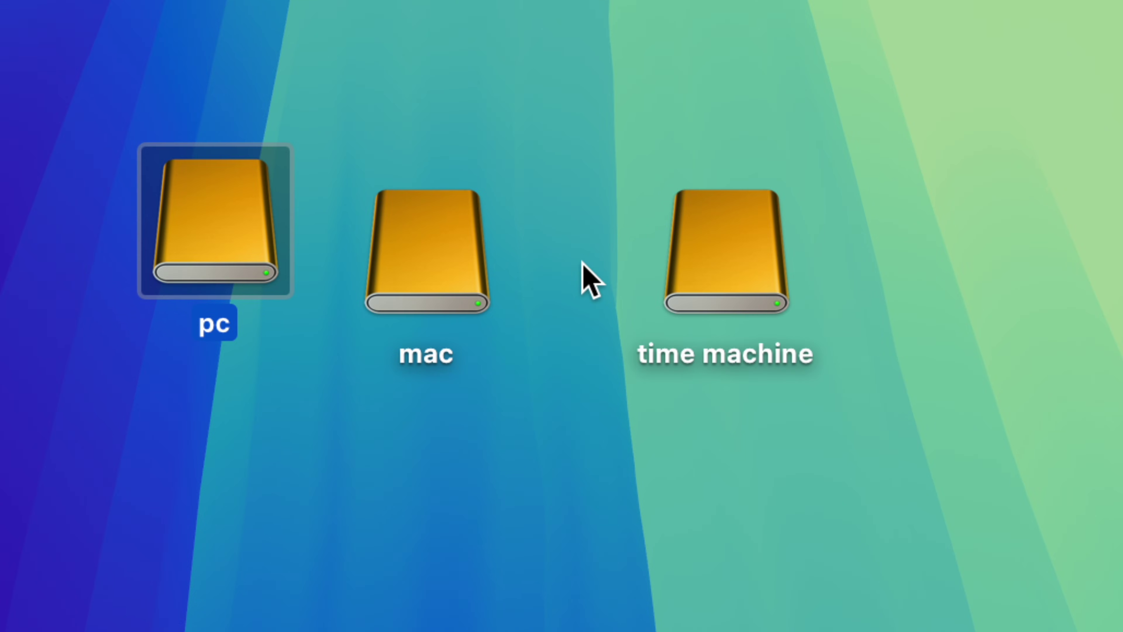
left_click_drag(437, 288, 425, 528)
left_click_drag(247, 301, 530, 289)
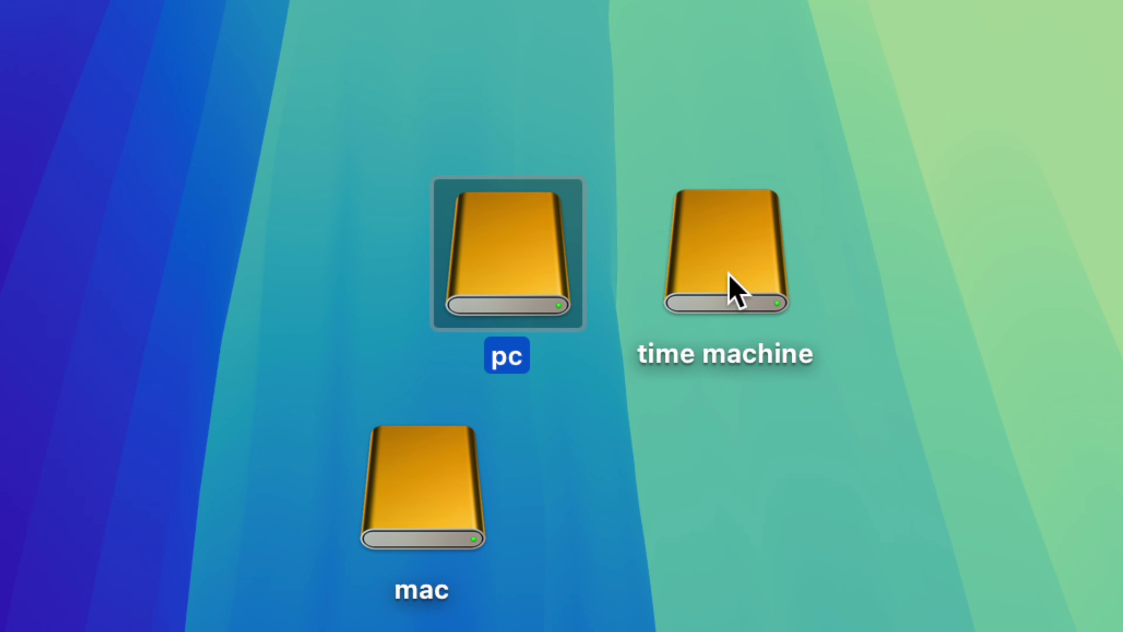
left_click(727, 285)
left_click_drag(724, 284, 707, 290)
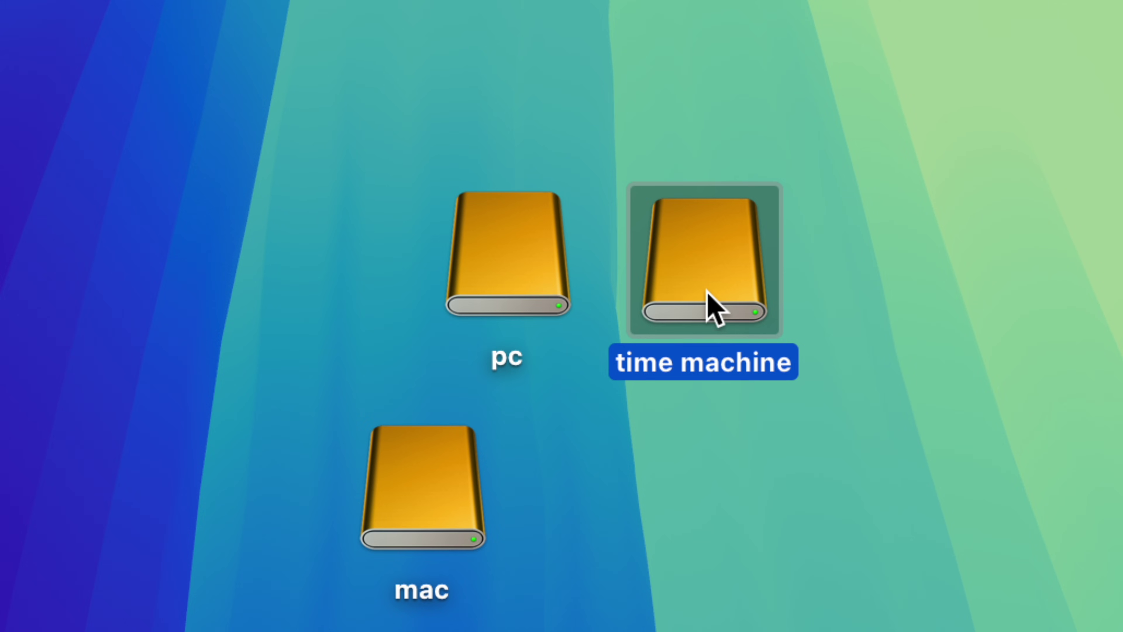
left_click(532, 278)
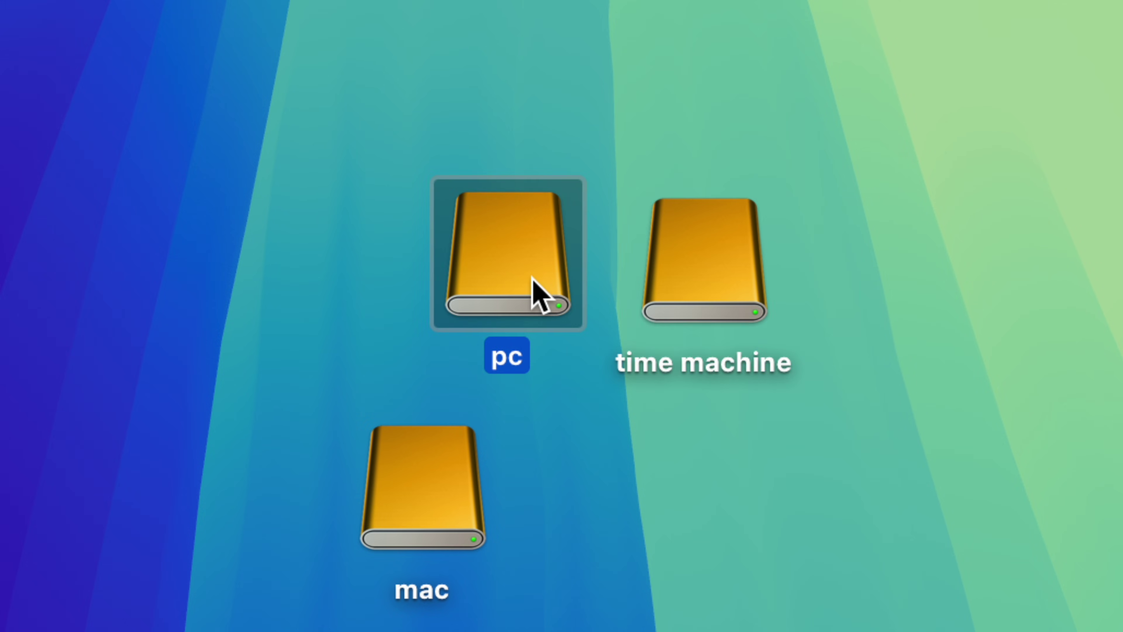
left_click(547, 188)
left_click_drag(457, 146, 665, 214)
left_click_drag(438, 496, 306, 243)
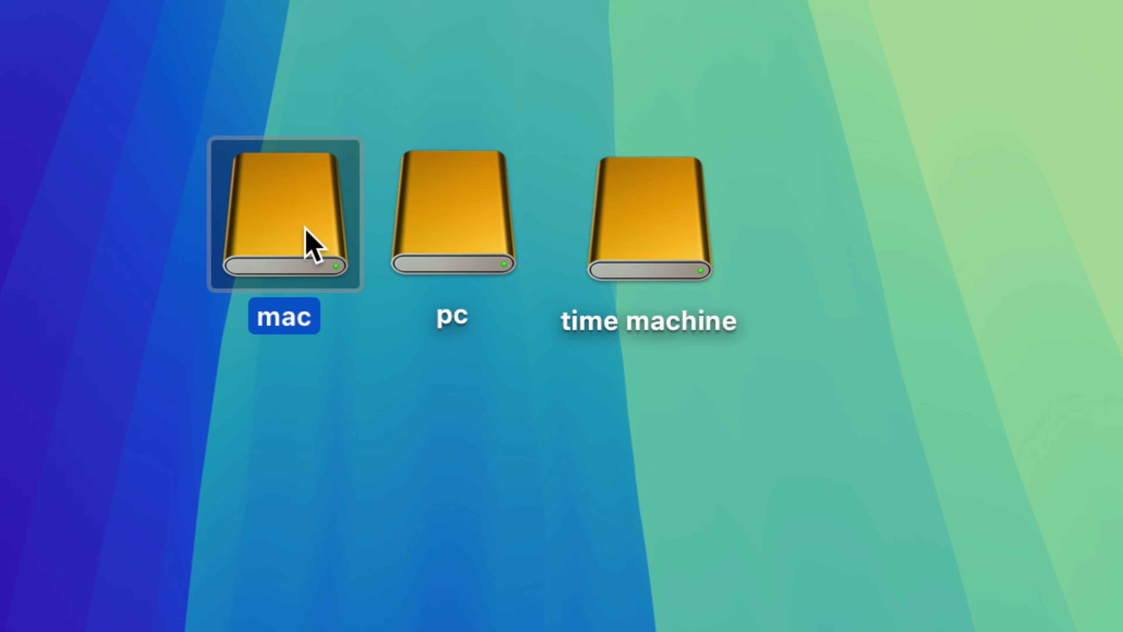
left_click(347, 349)
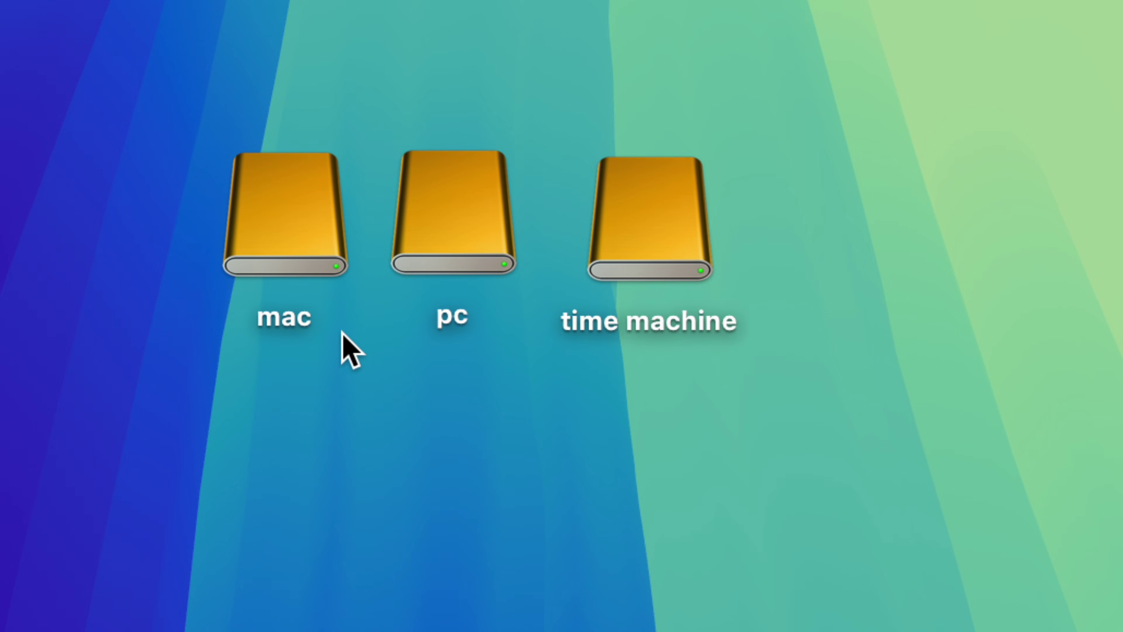
left_click(427, 254)
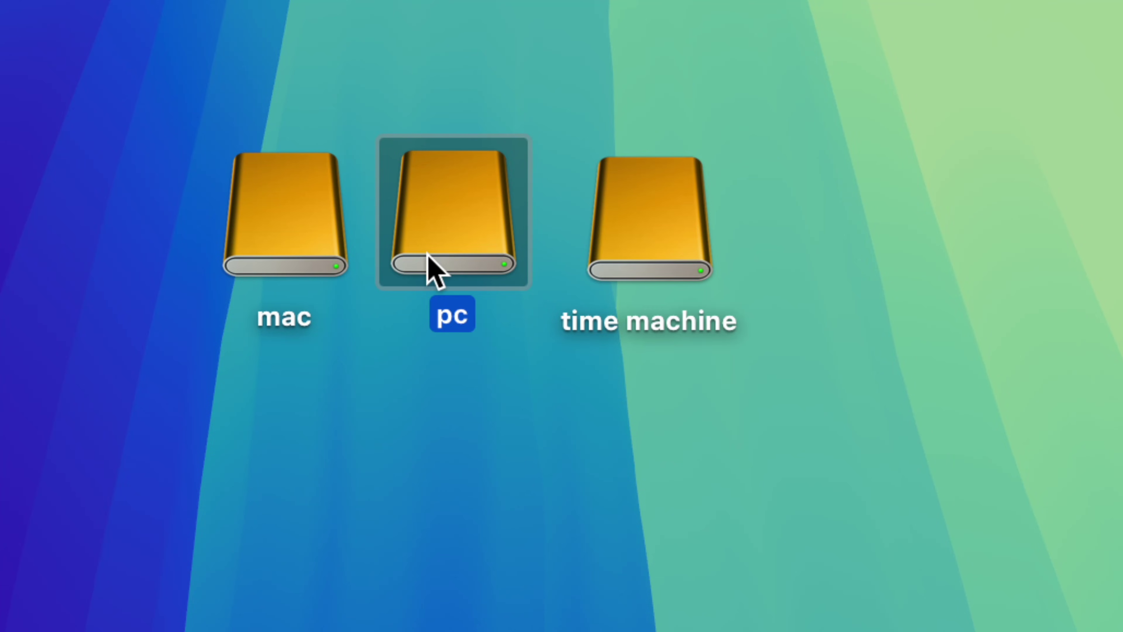
left_click(616, 244)
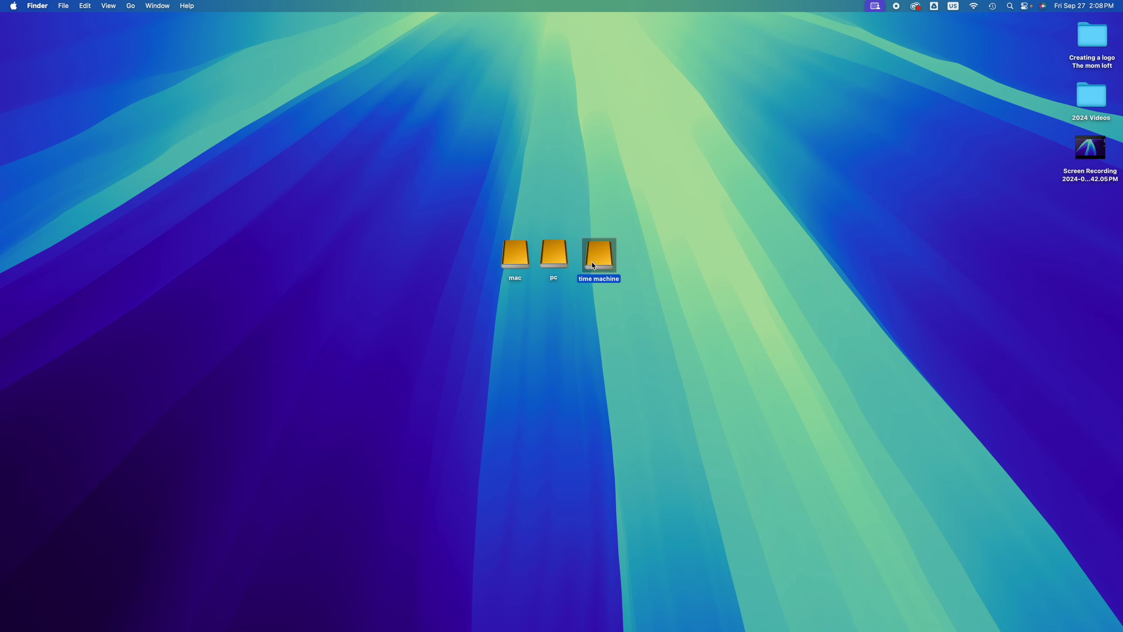
mouse_move(685, 625)
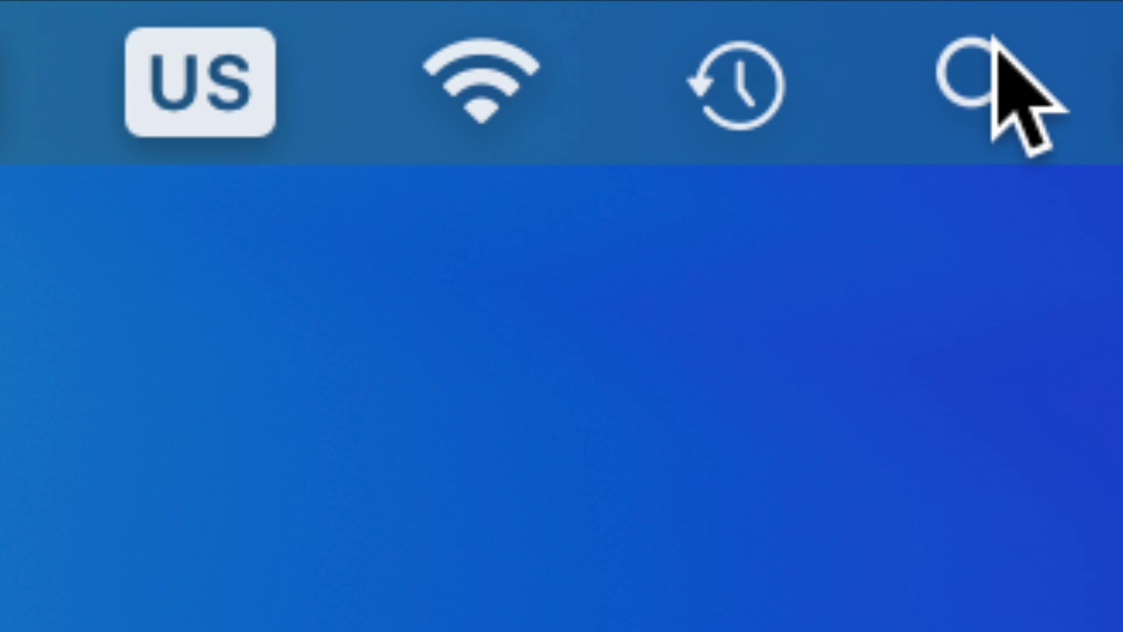
Launch System Settings from the Apple menu and search 'time machine' to reach its pane
left_click(1013, 5)
type("syste")
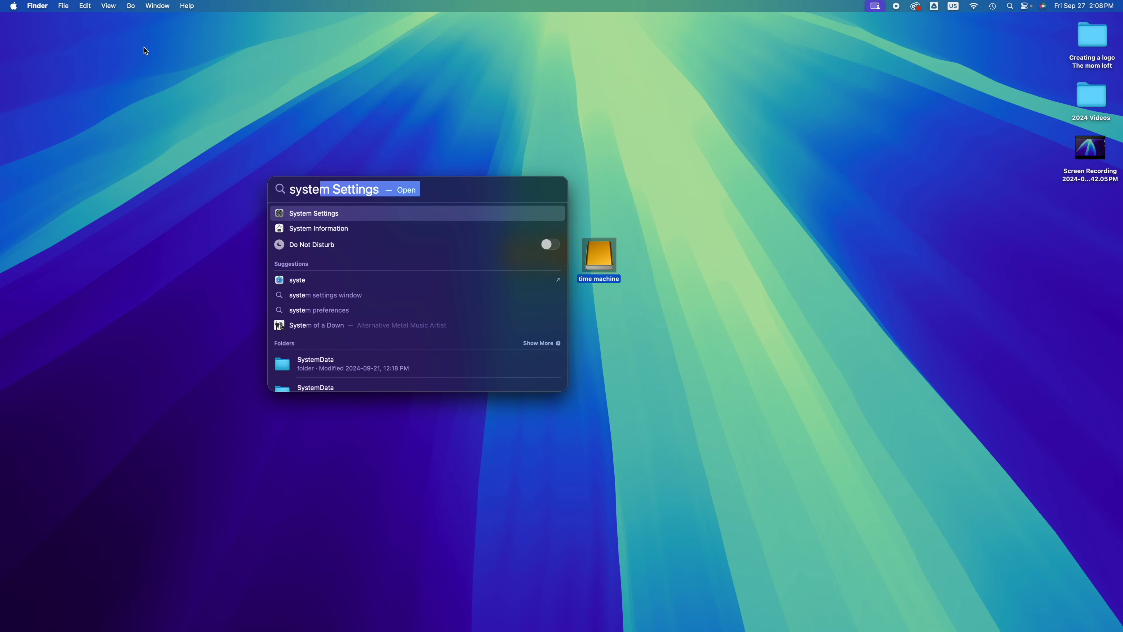
key("Escape")
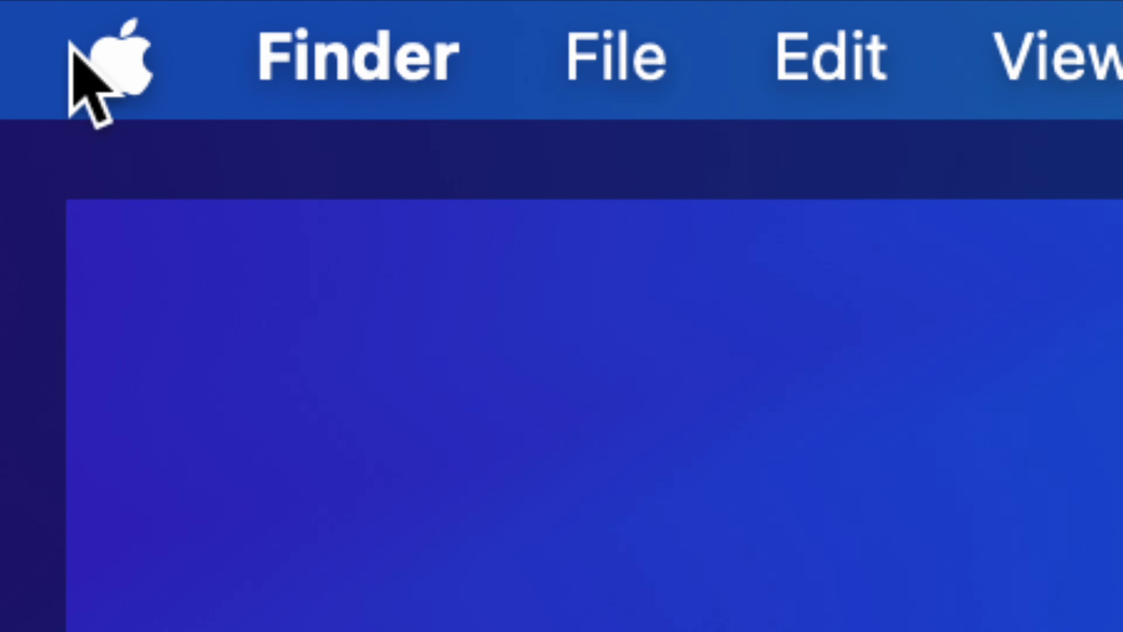
left_click(12, 7)
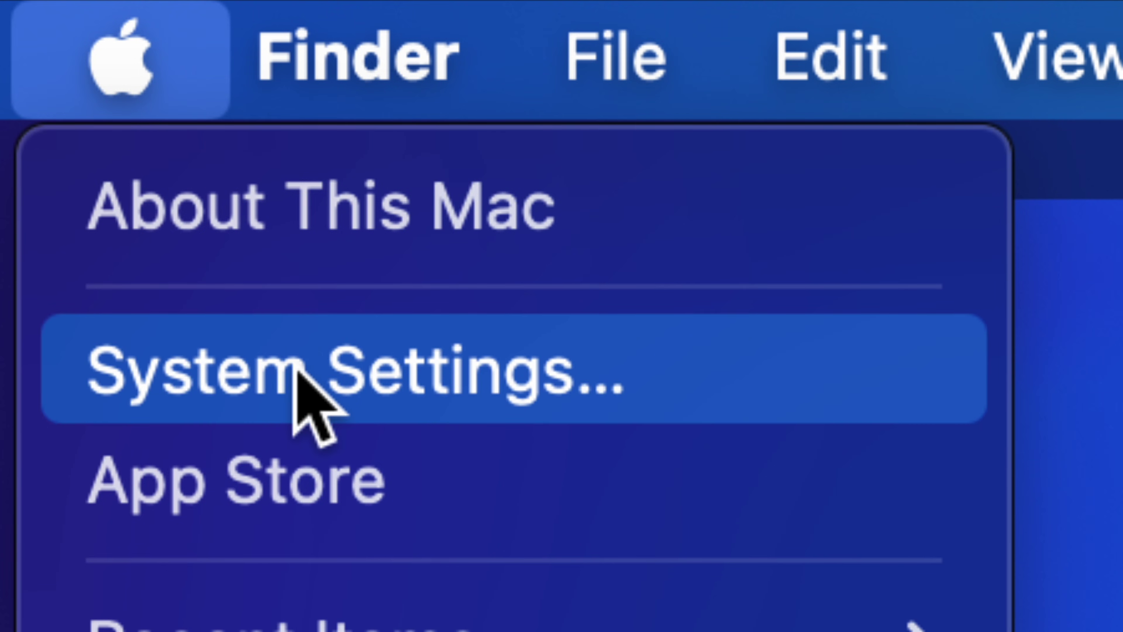
left_click(297, 369)
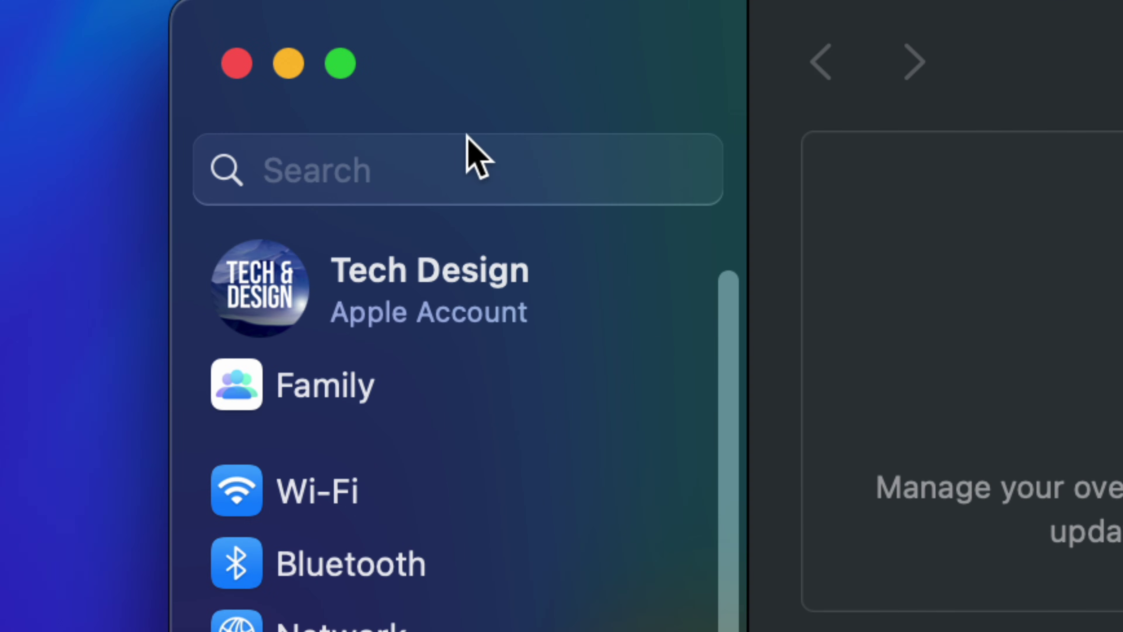
left_click(320, 162)
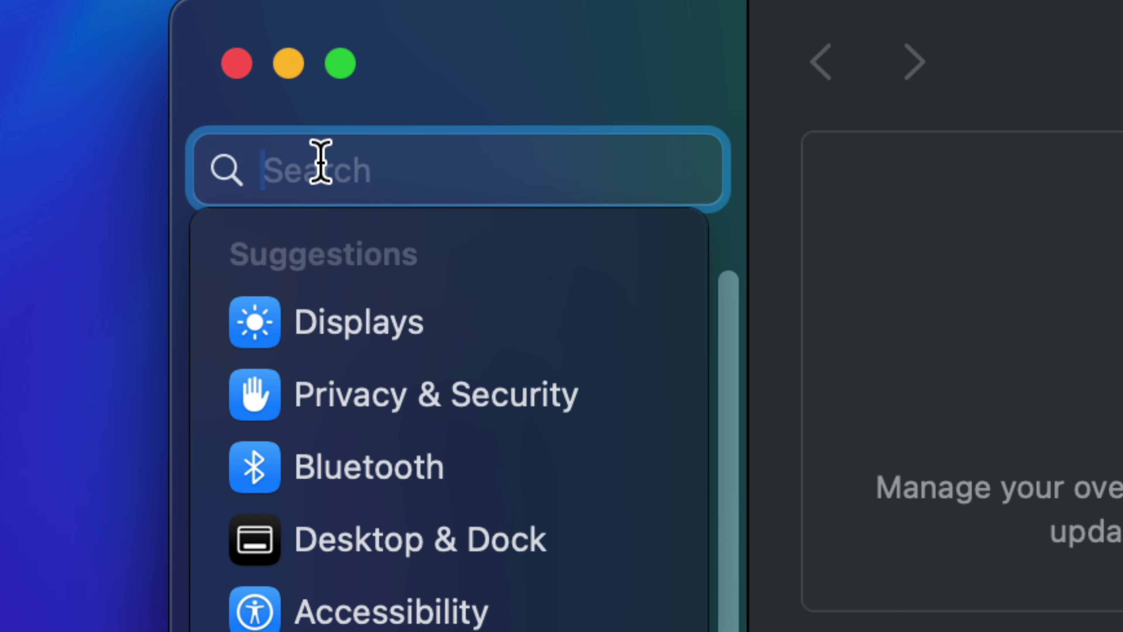
type("time machine")
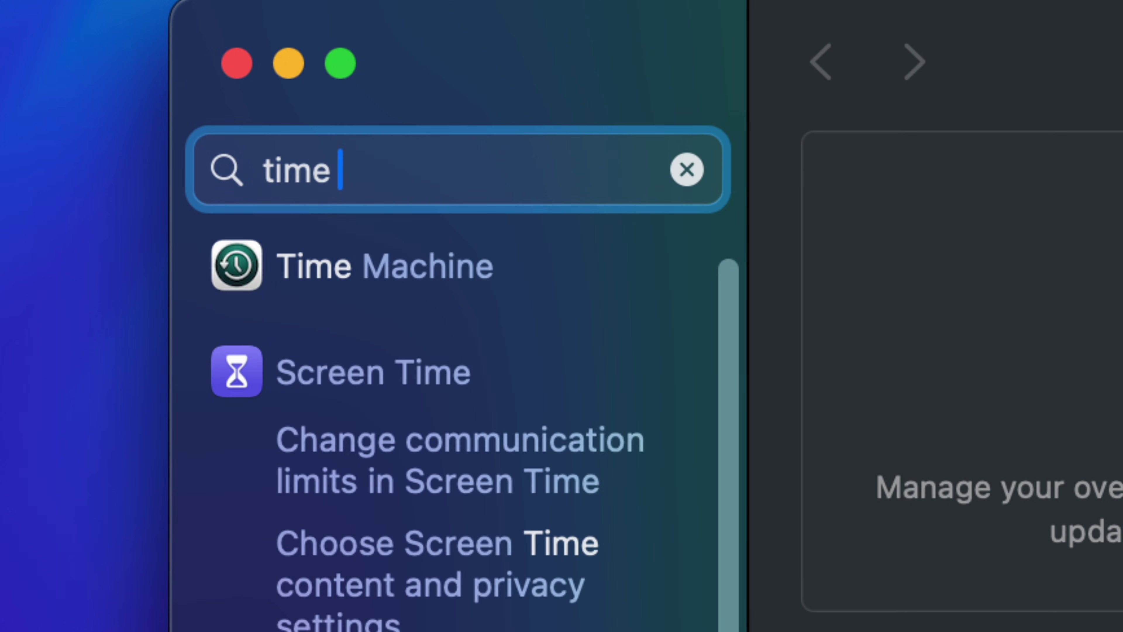
left_click(309, 269)
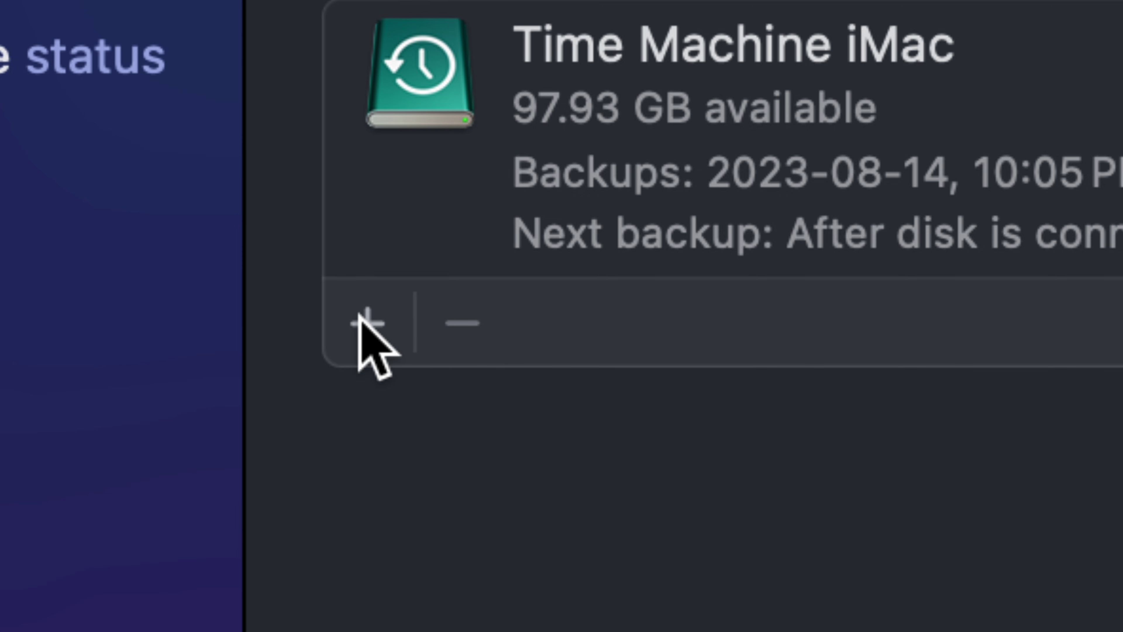
Add the time machine volume as backup disk with no usage limit and encryption off
left_click(361, 289)
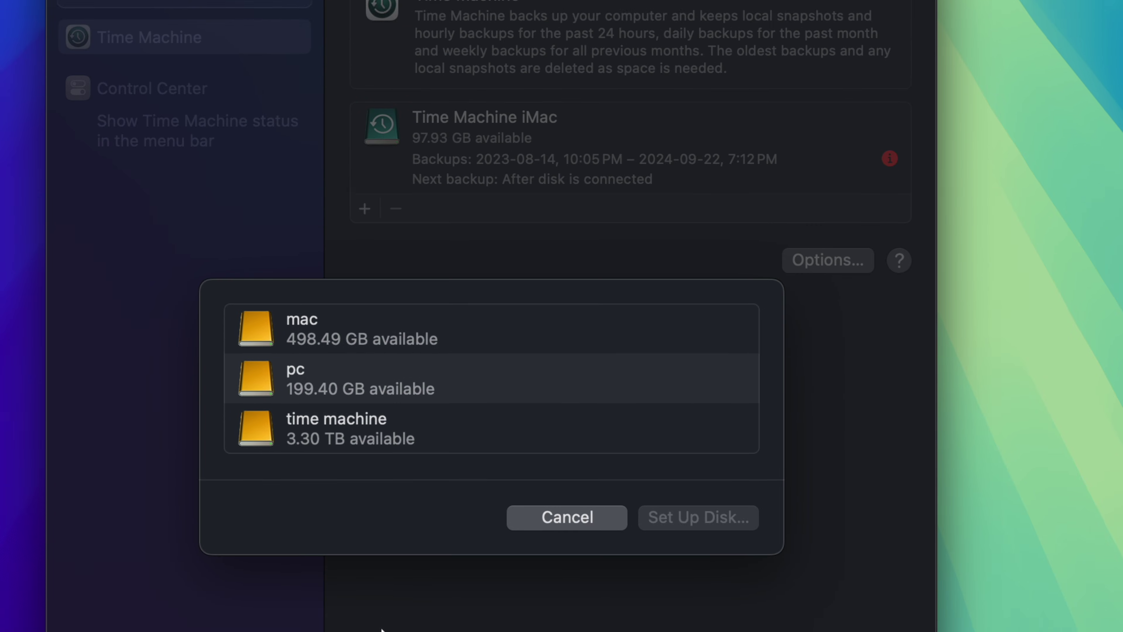
left_click(315, 402)
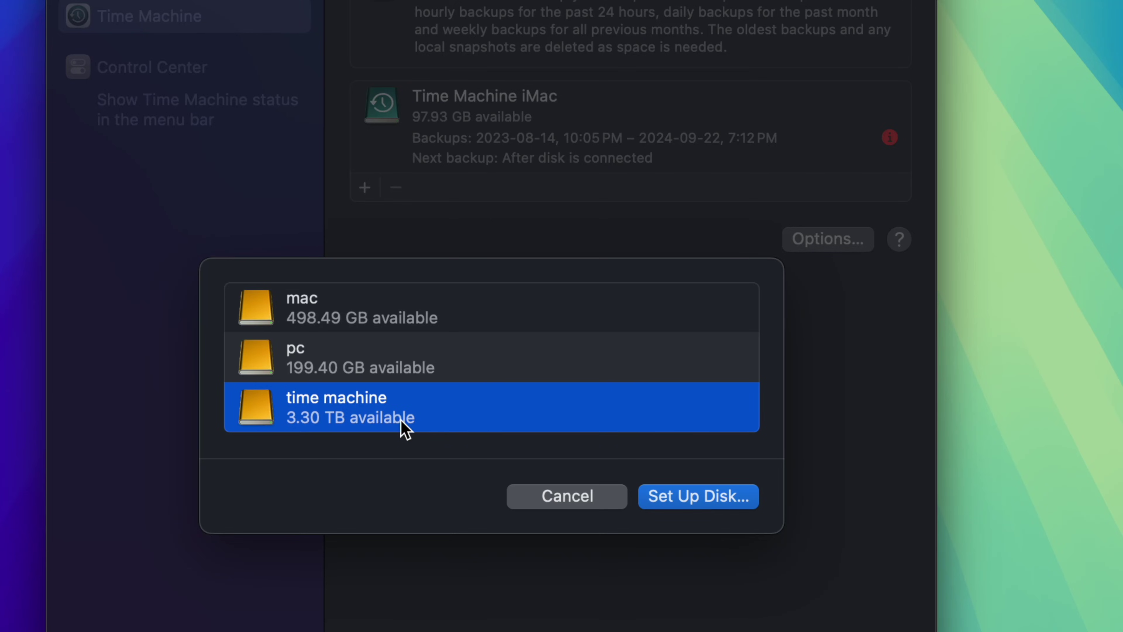
left_click(692, 509)
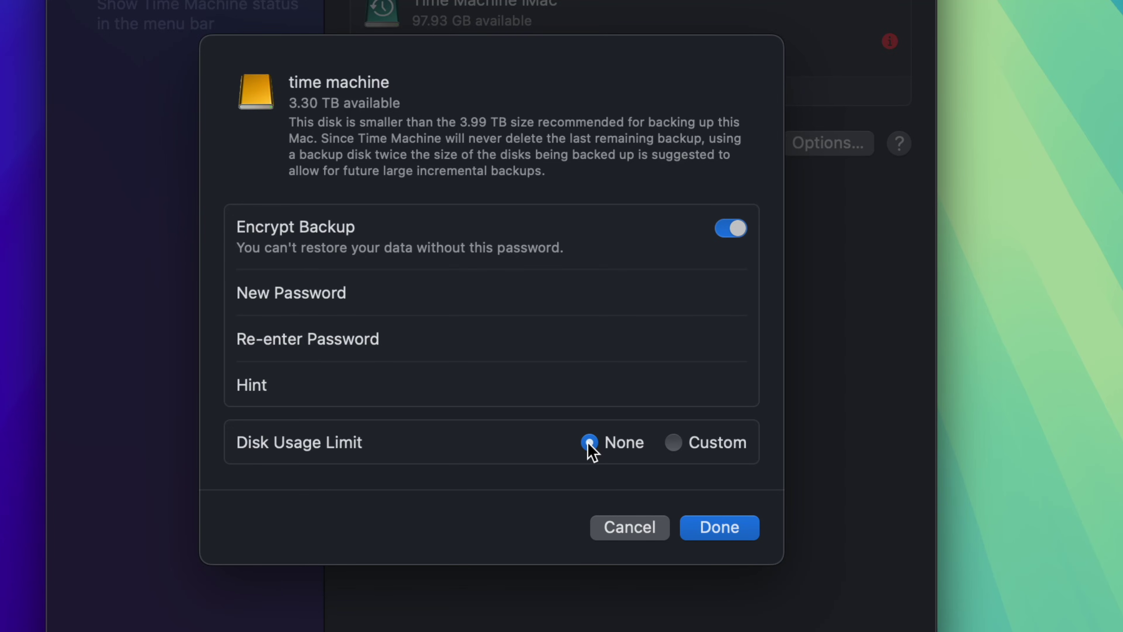
left_click(672, 443)
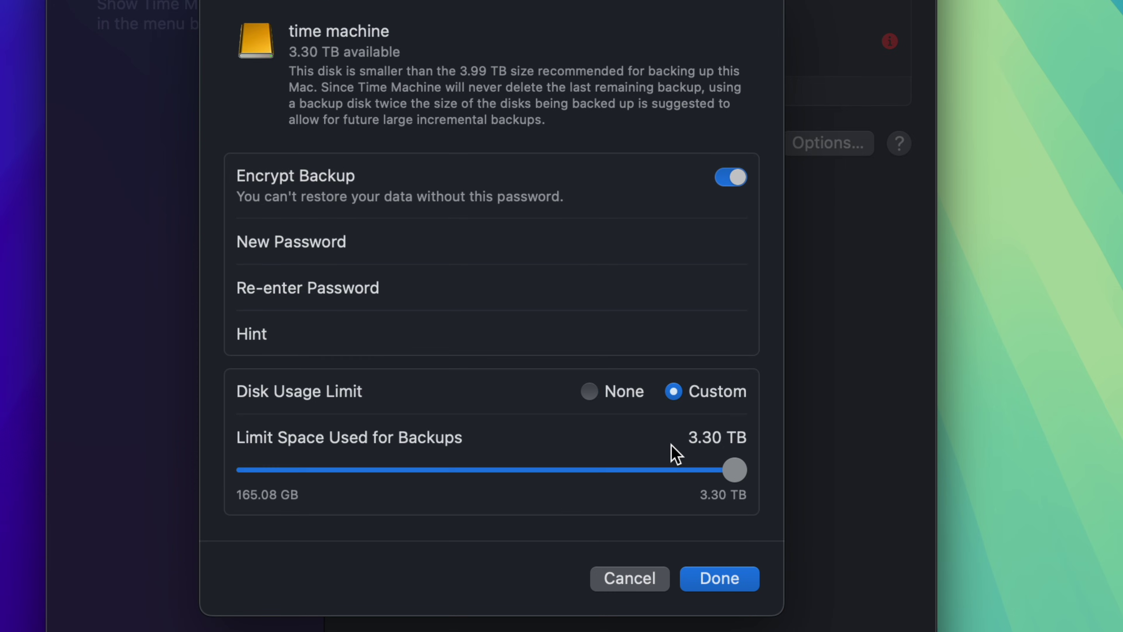
mouse_move(734, 469)
left_mouse_down()
mouse_move(407, 470)
mouse_move(750, 471)
left_mouse_up()
left_click(594, 390)
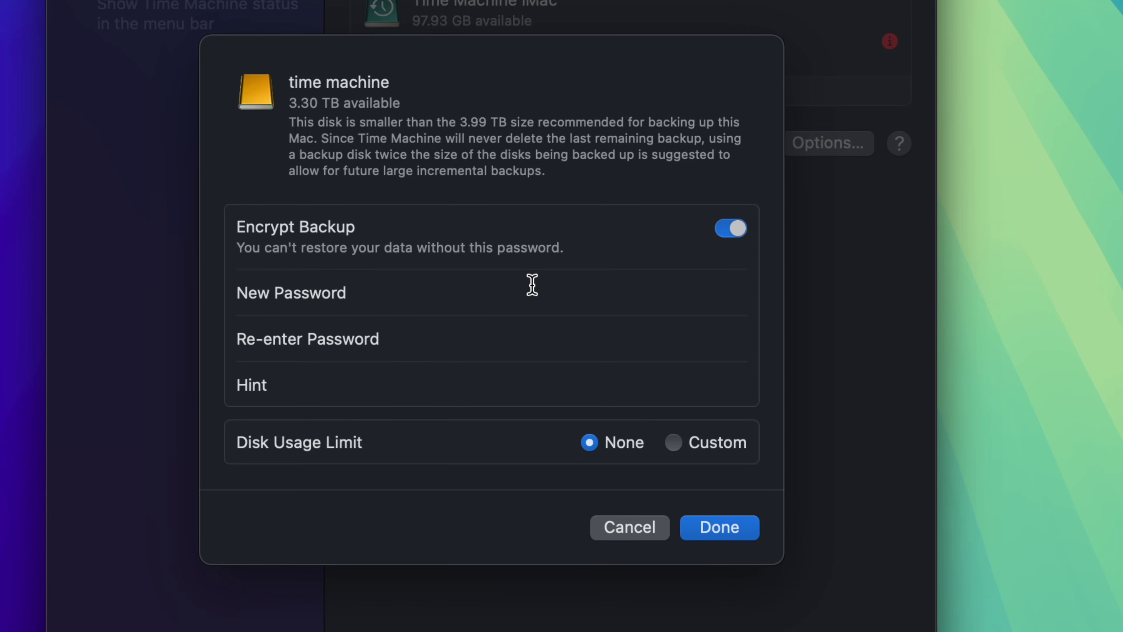
left_click(736, 228)
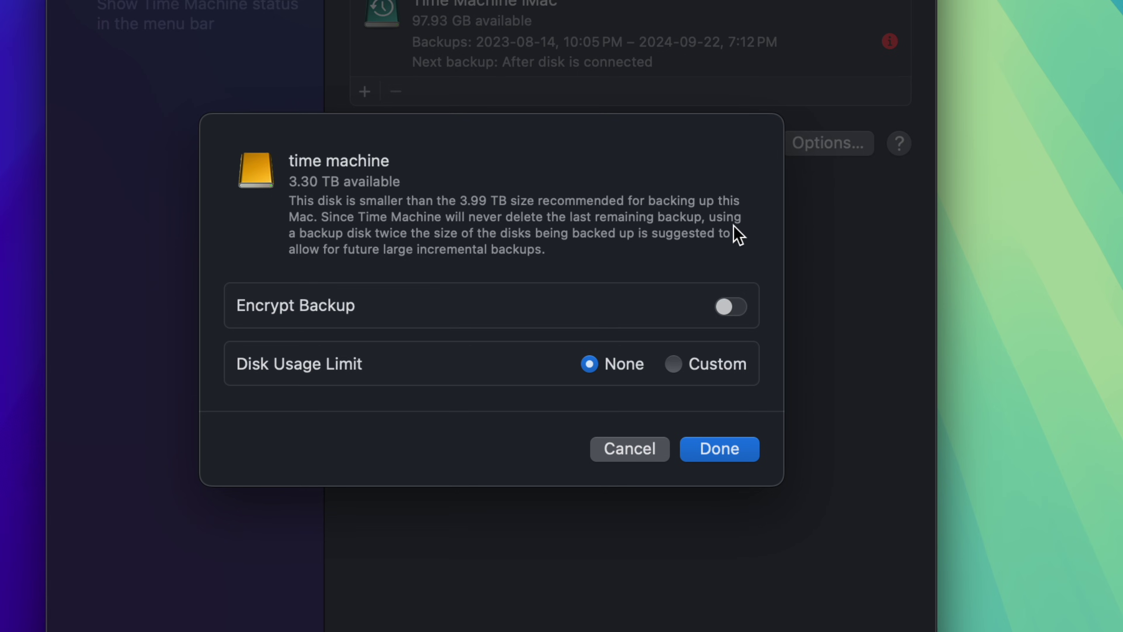
left_click(710, 451)
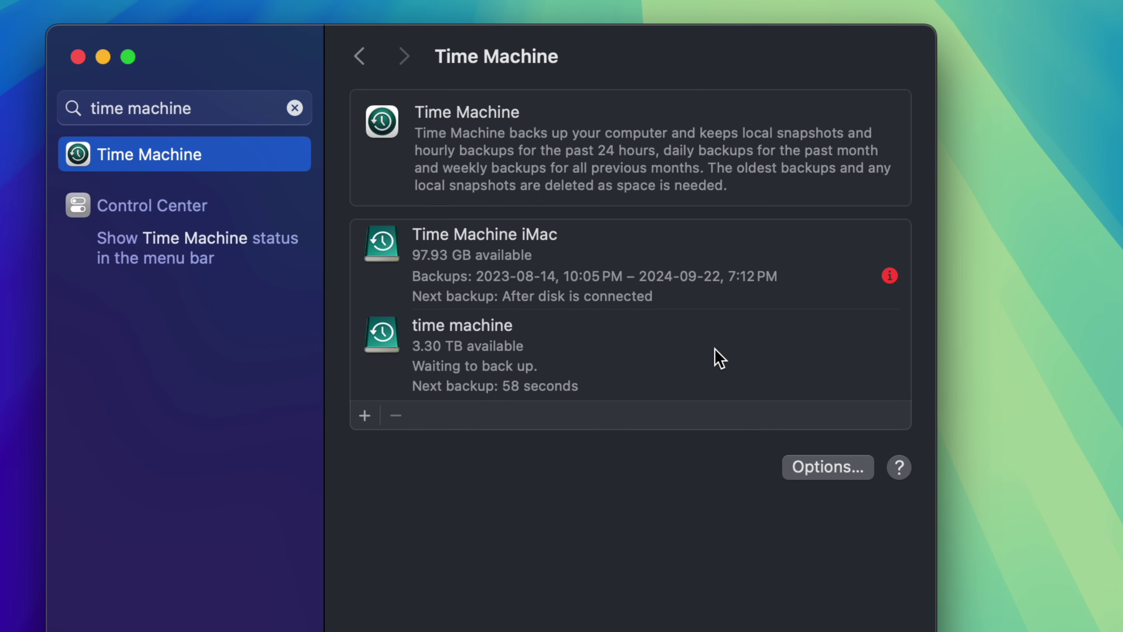
Set the time machine disk's backup frequency to Manually in its Options
left_click(632, 357)
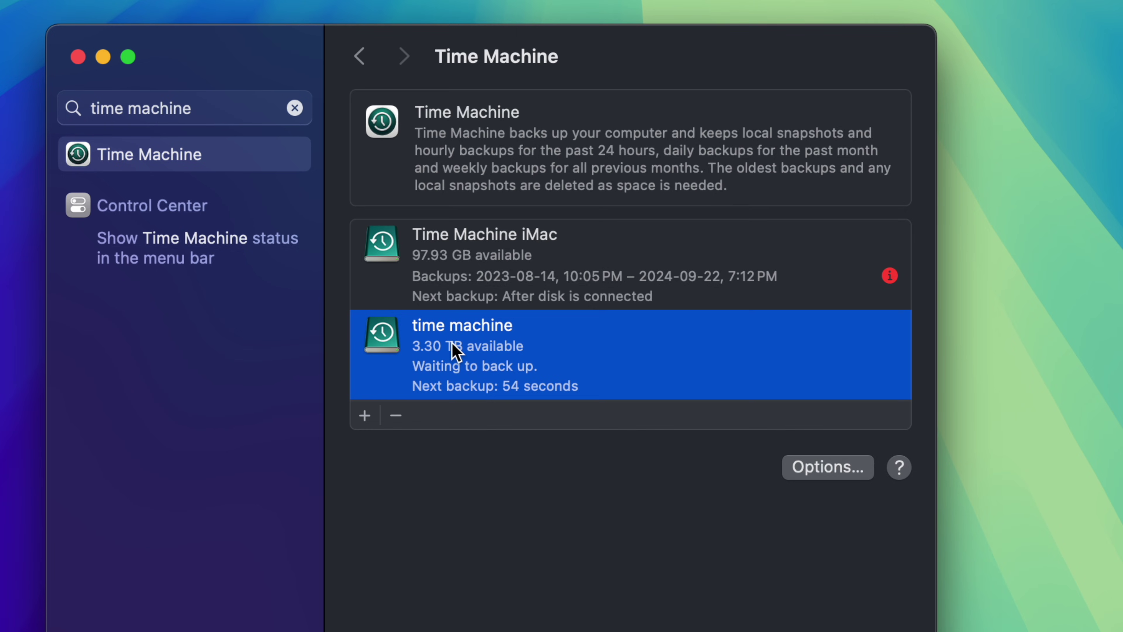
left_click(817, 469)
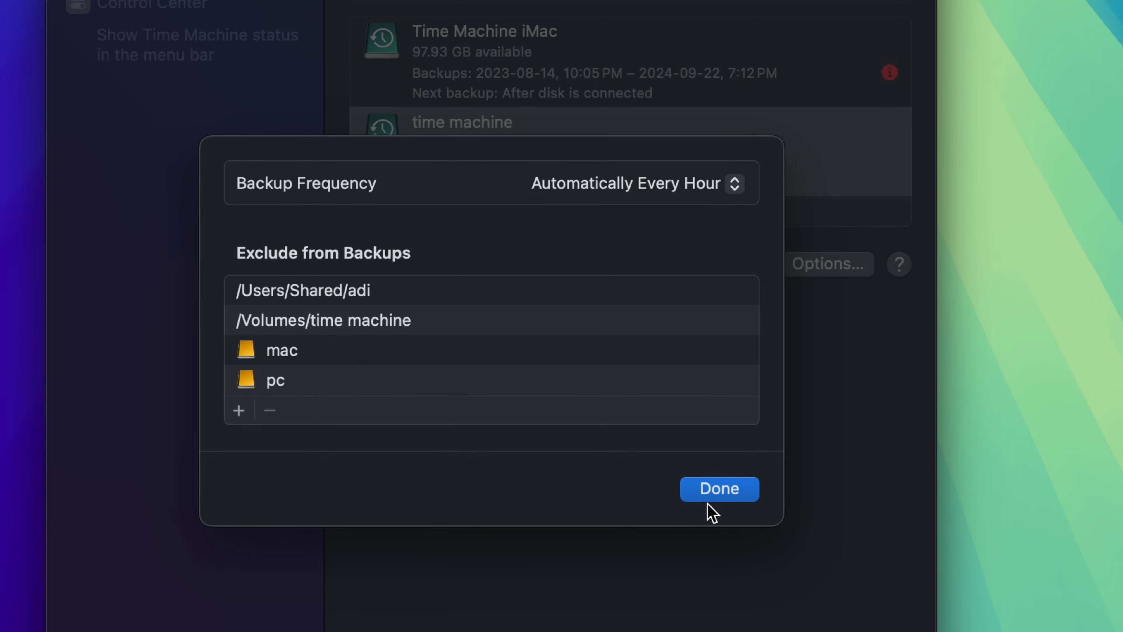
left_click(712, 495)
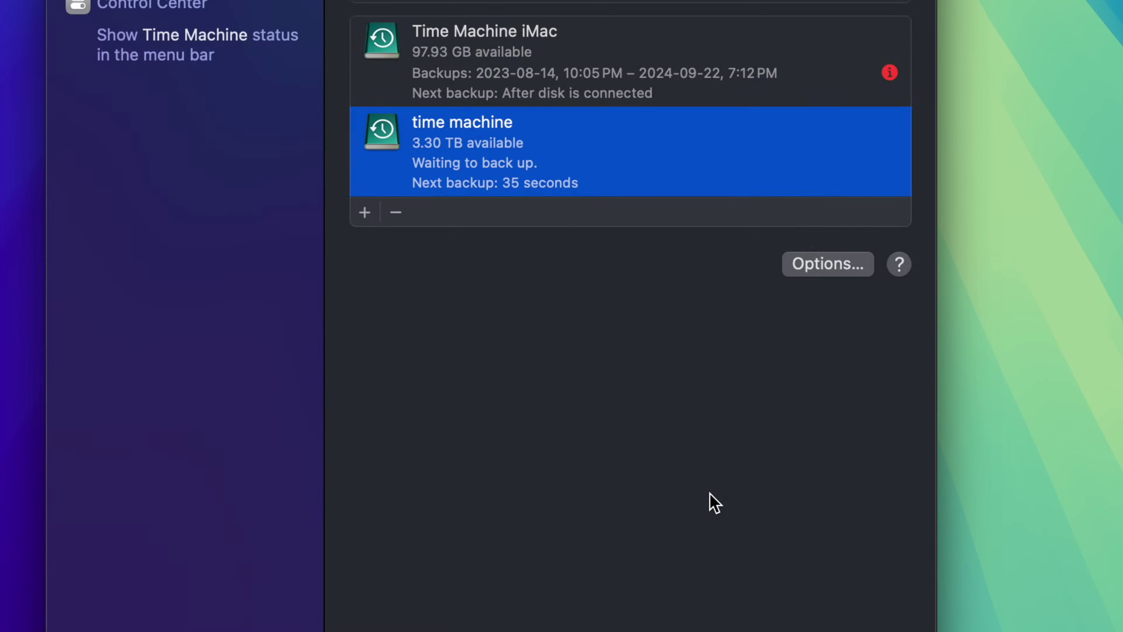
left_click(806, 265)
left_click(821, 269)
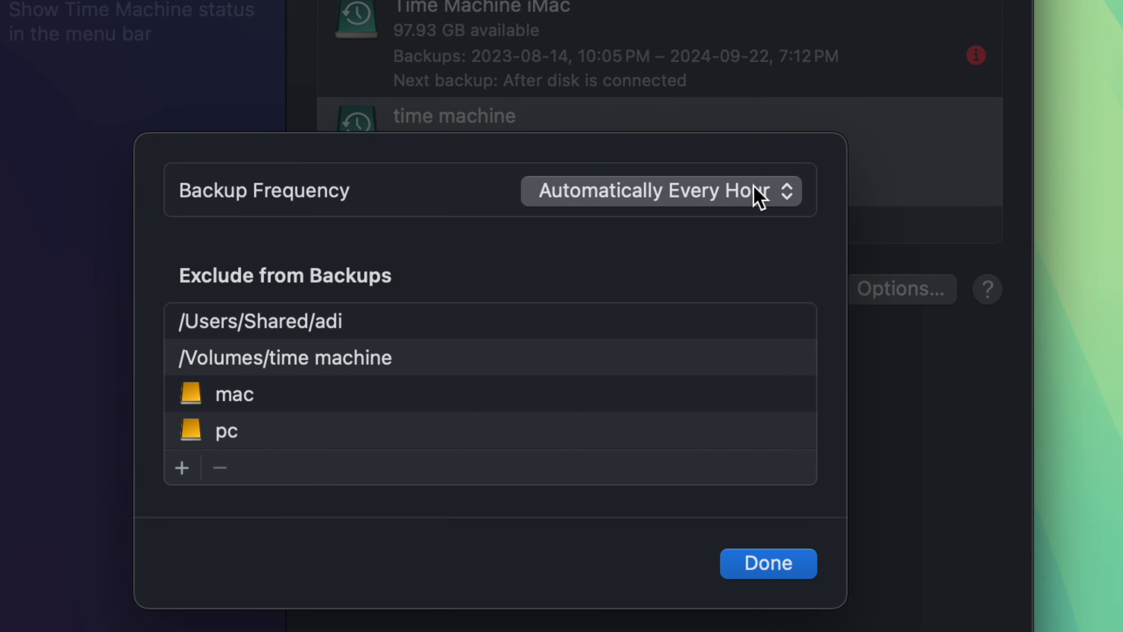
left_click(759, 199)
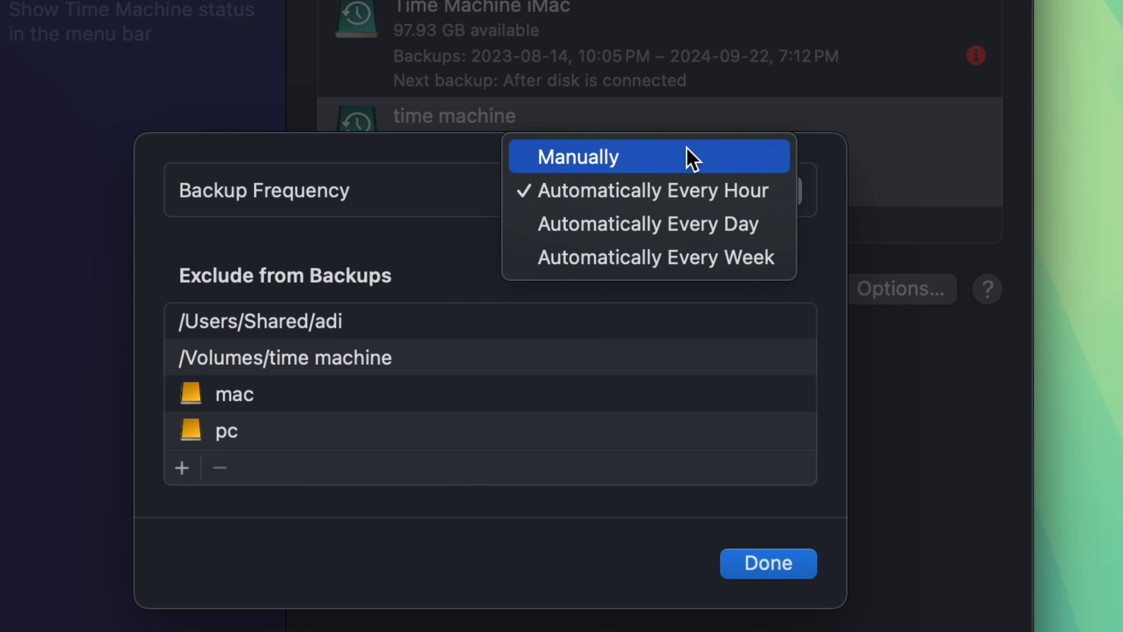
left_click(688, 156)
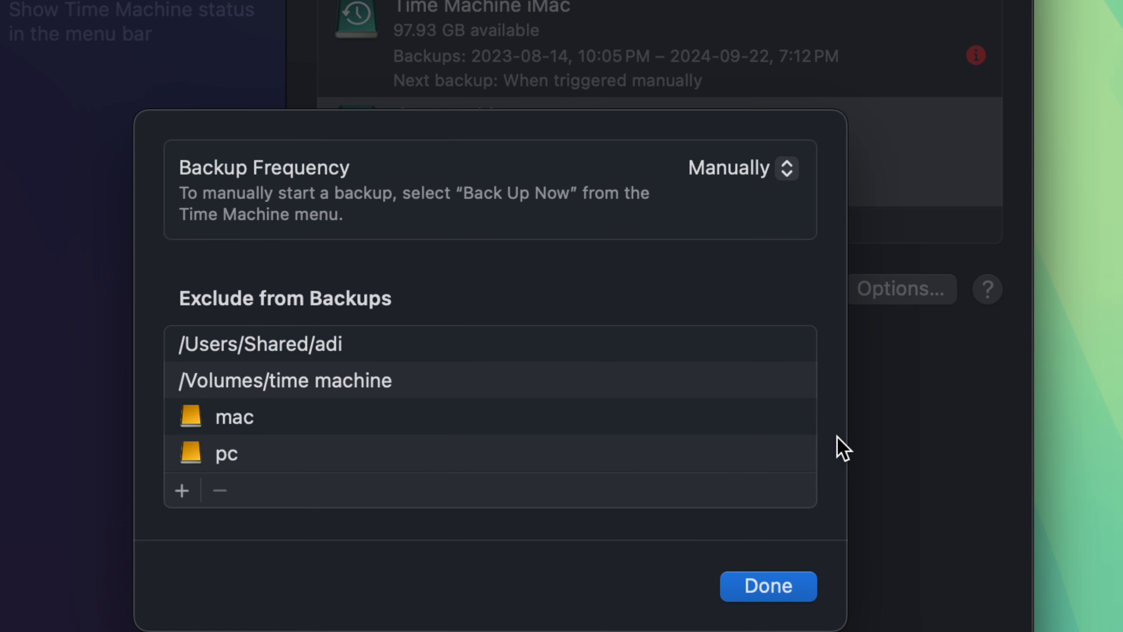
left_click(793, 588)
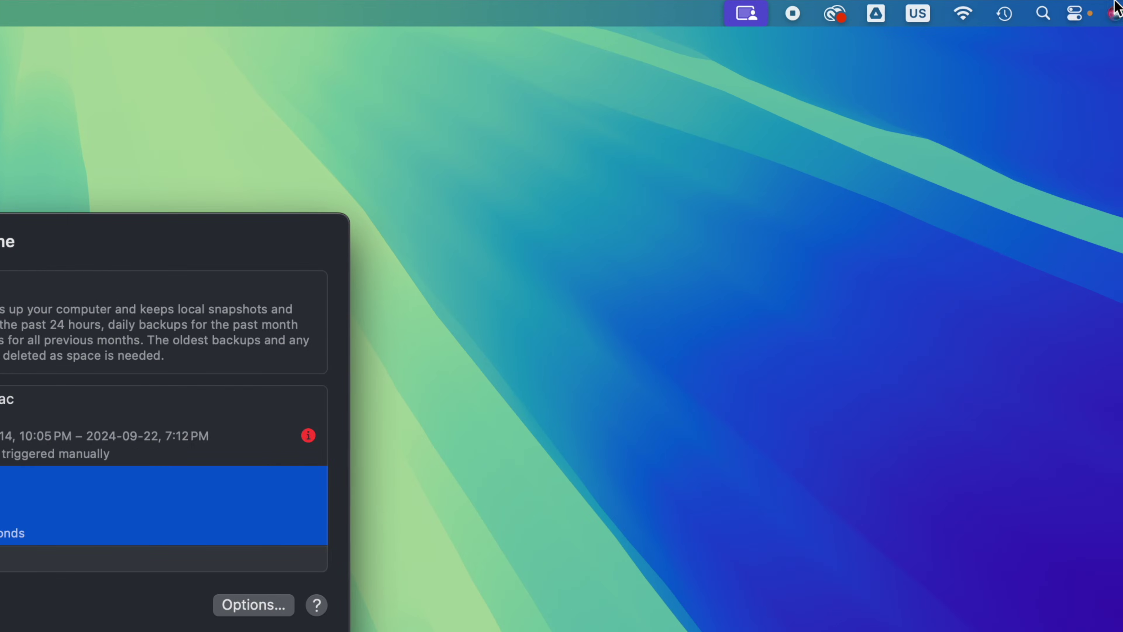
Skip This Backup from the menu-bar Time Machine icon, then choose Back Up to 'time machine' Now
left_click(992, 7)
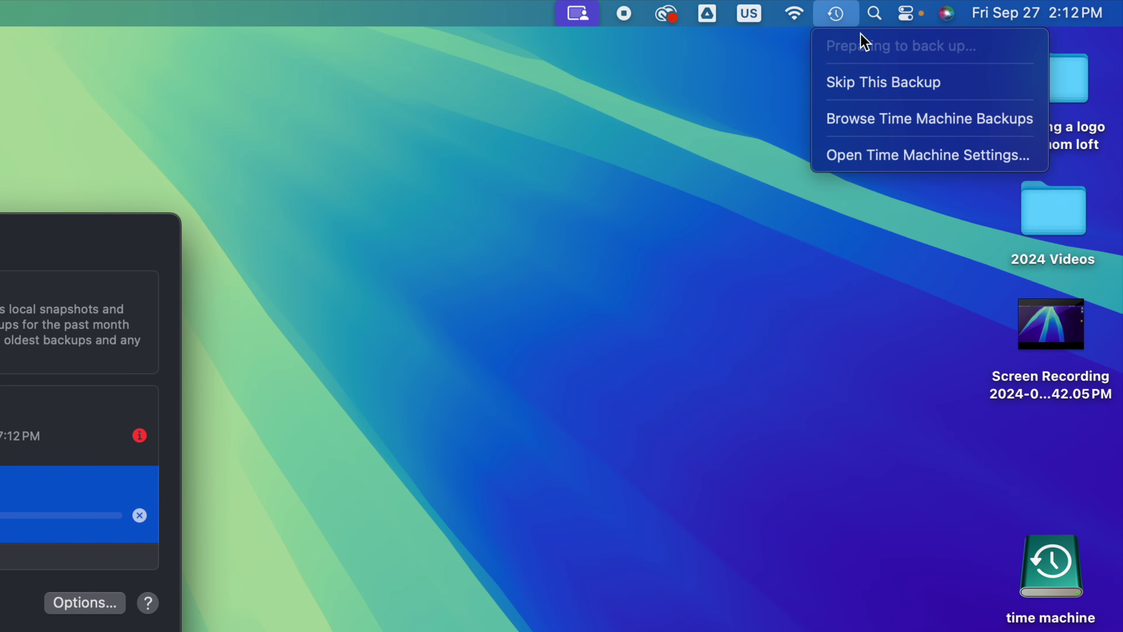
left_click(859, 84)
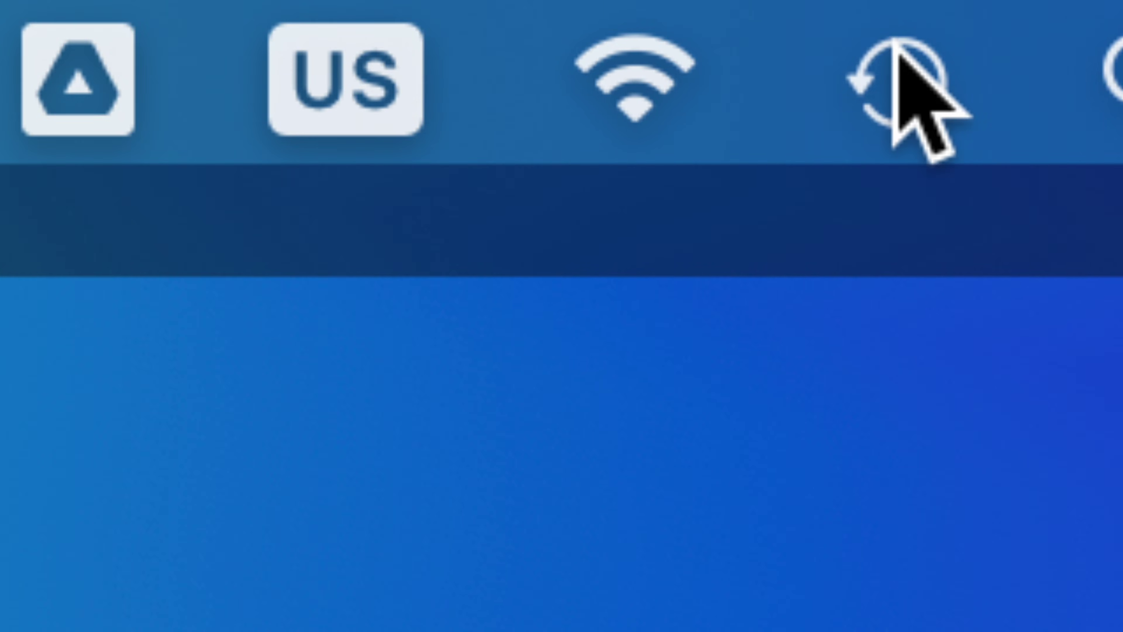
left_click(868, 44)
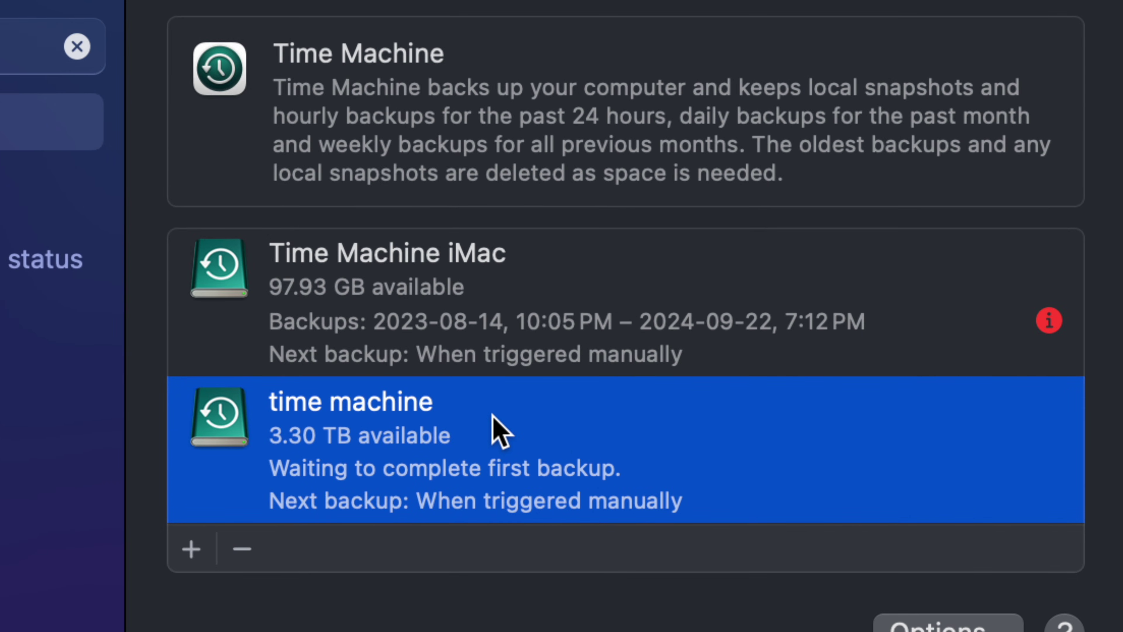
right_click(493, 415)
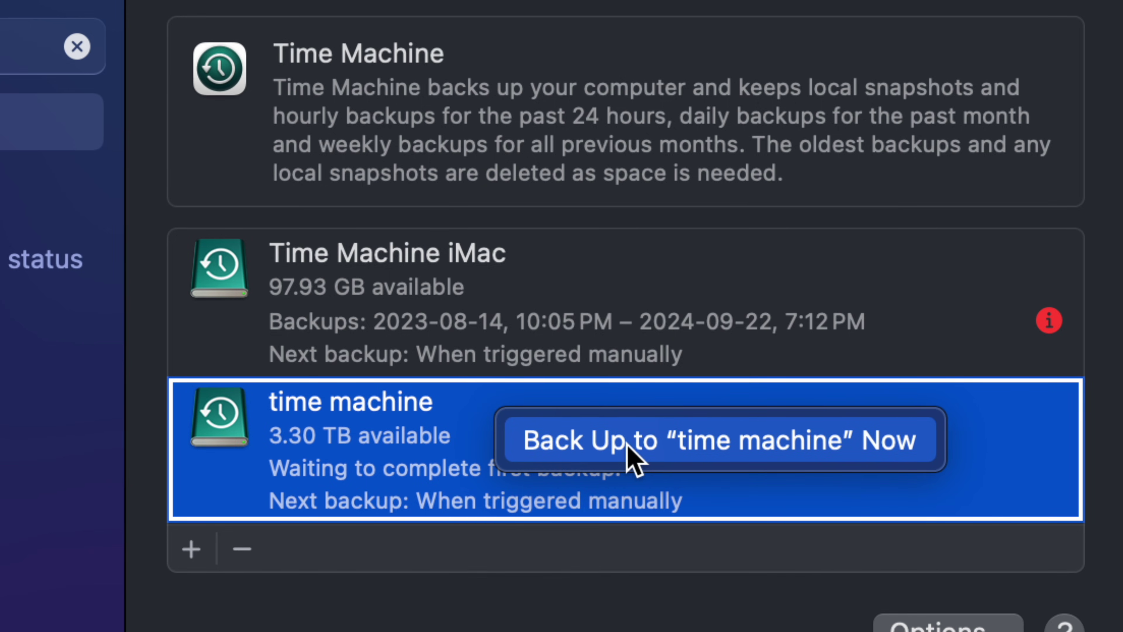
left_click(514, 614)
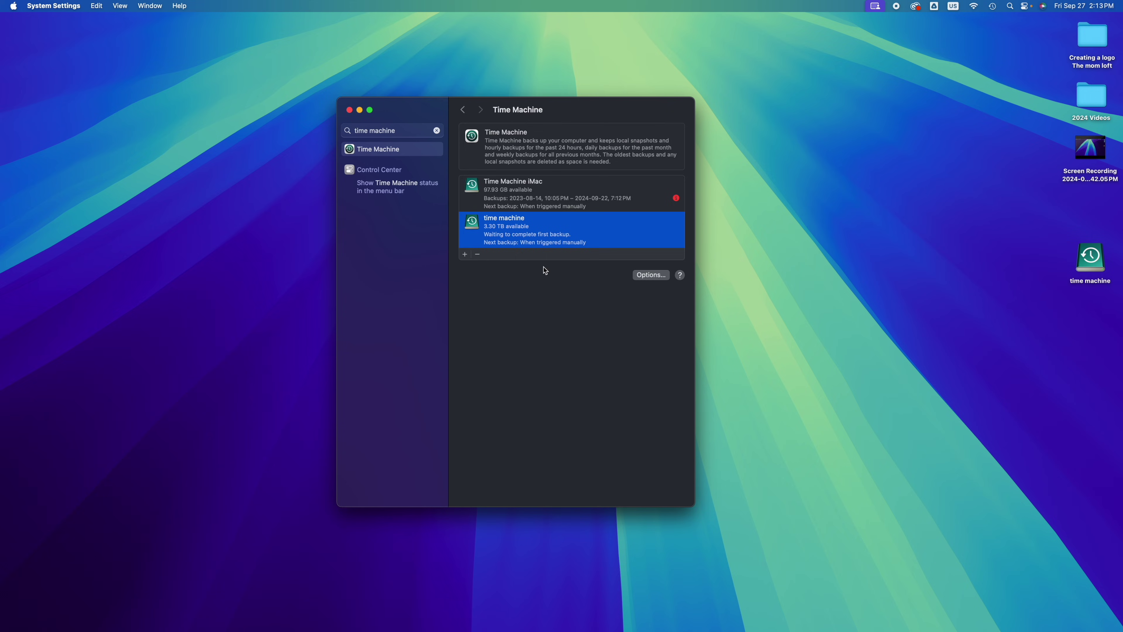
mouse_move(655, 626)
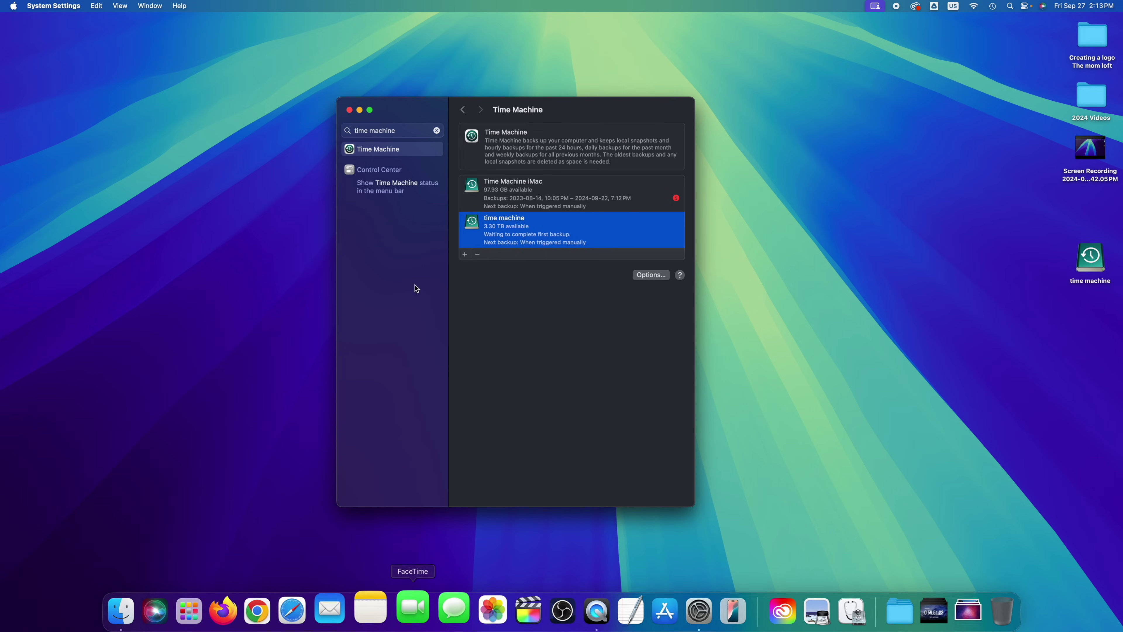
key("F4")
scroll(736, 225, "right", 4)
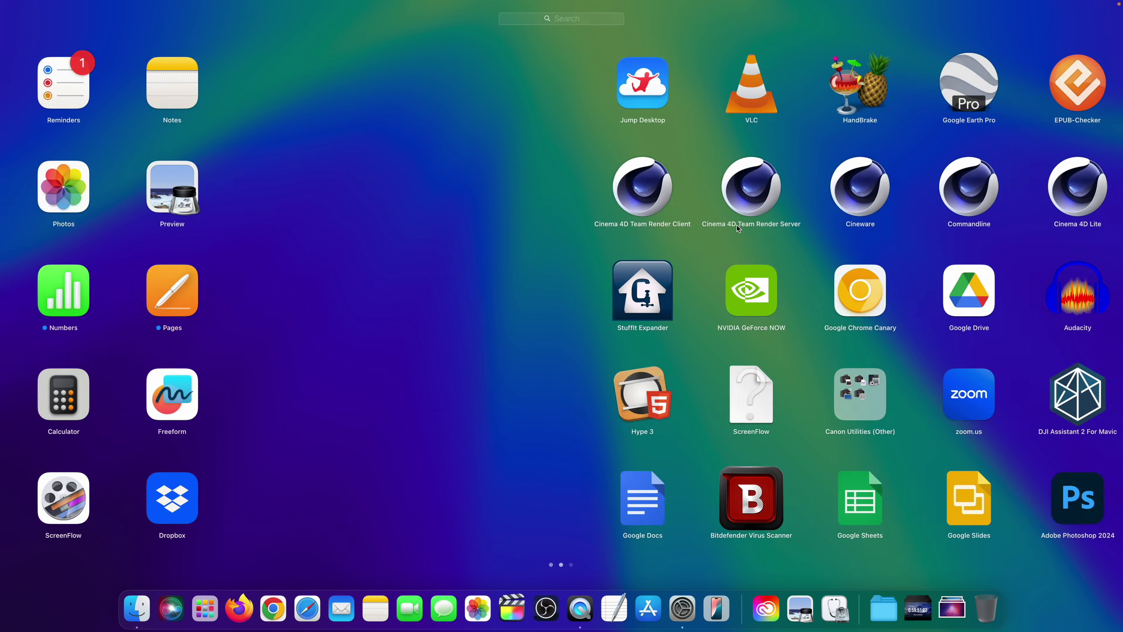
scroll(736, 225, "left", 4)
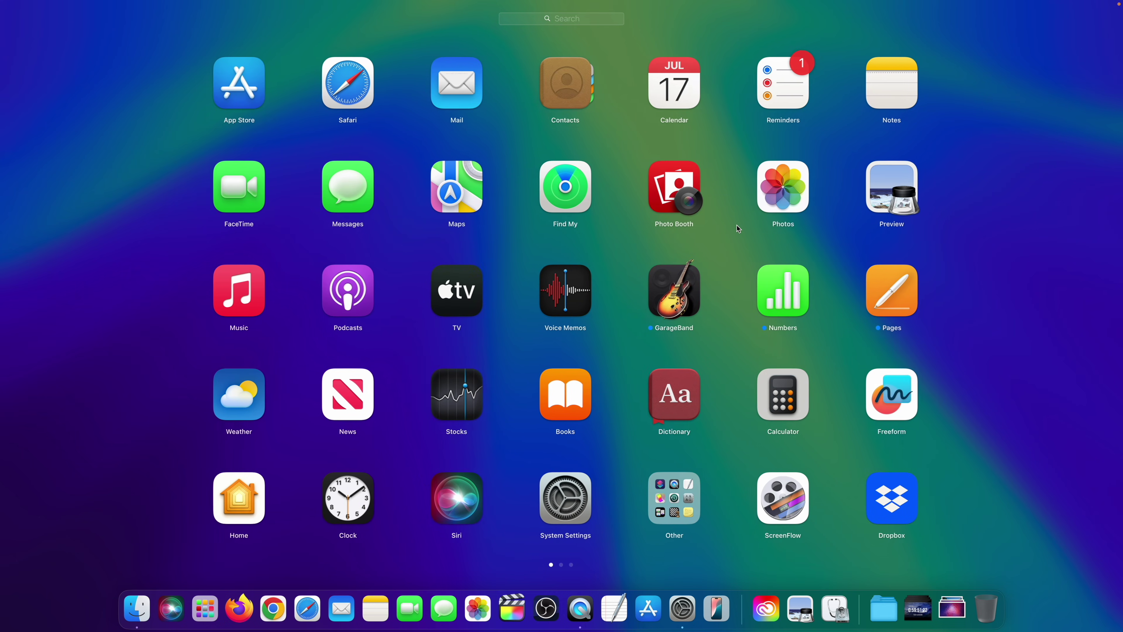
left_click(985, 369)
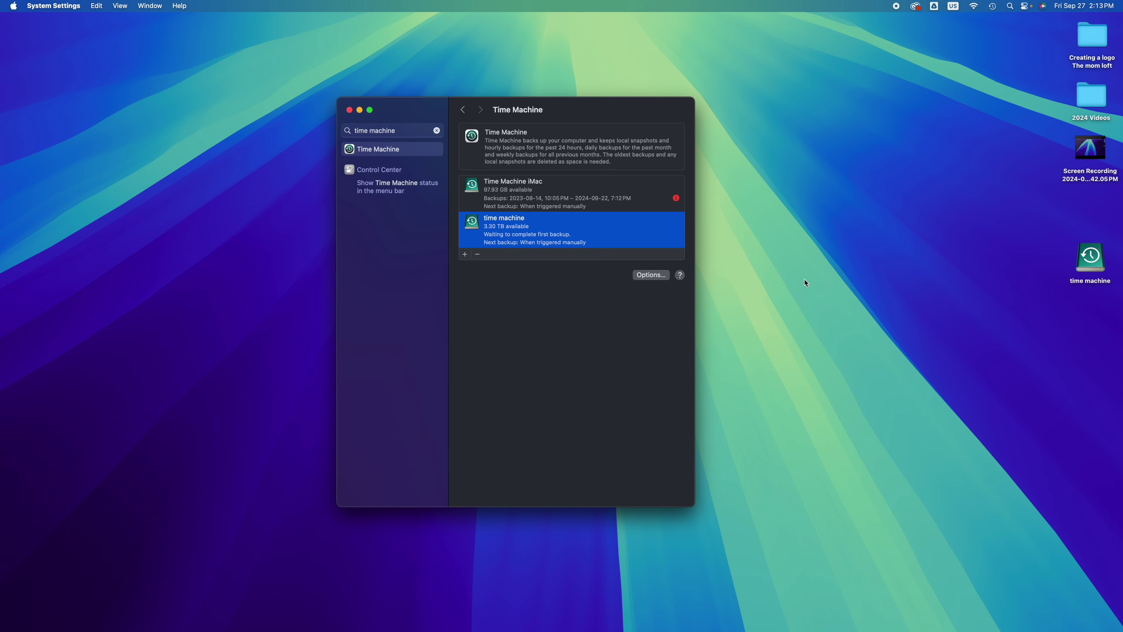
Arrange the mac, pc and time machine drive icons mid-desktop and close the Time Machine settings
left_click_drag(415, 112, 291, 152)
left_click_drag(1100, 251, 715, 251)
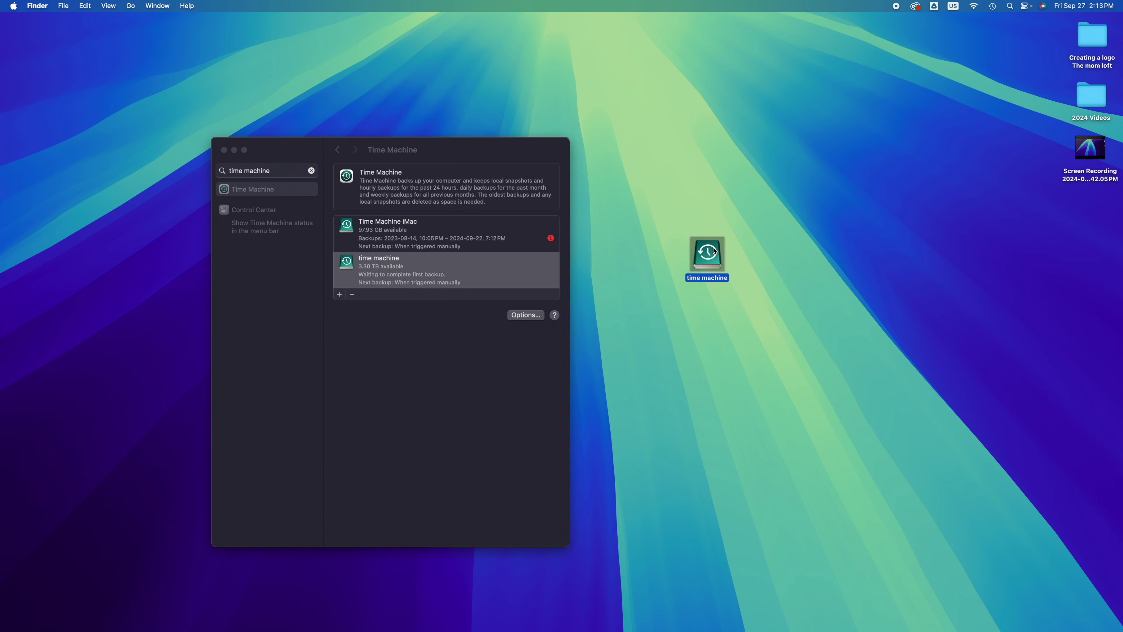
left_click_drag(290, 151, 425, 333)
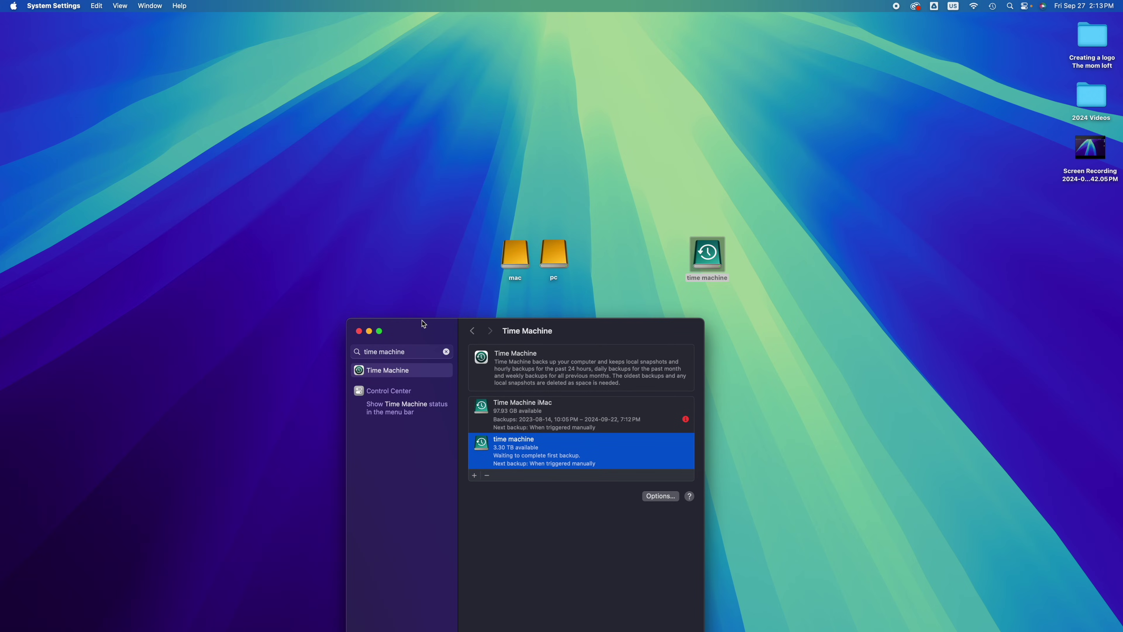
left_click_drag(568, 241, 548, 149)
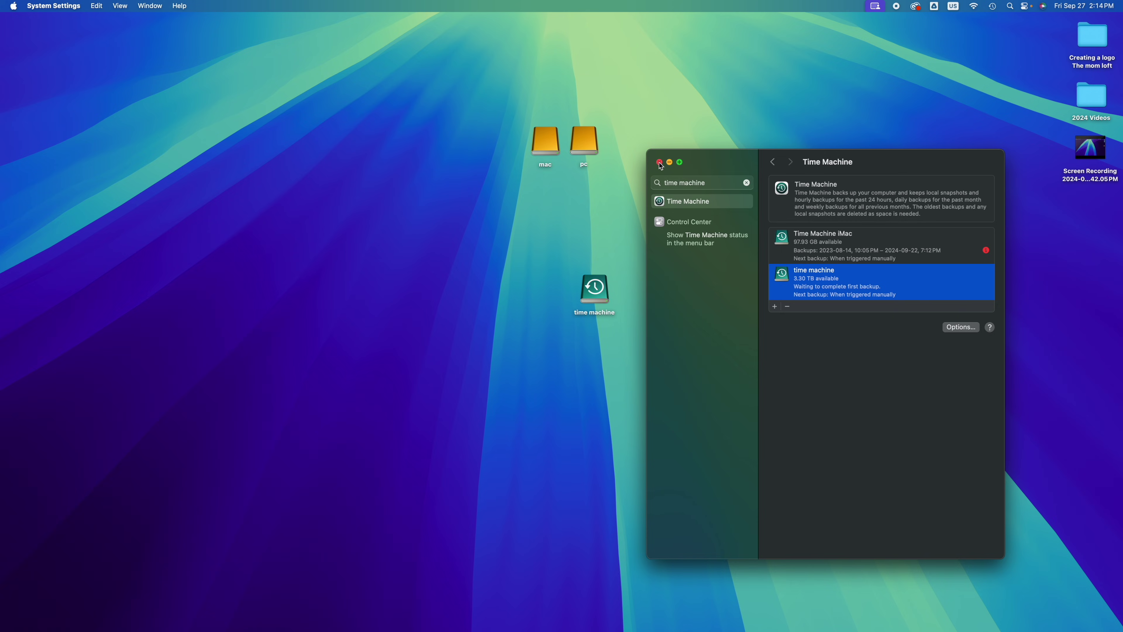
left_click(660, 162)
left_click_drag(585, 146, 667, 193)
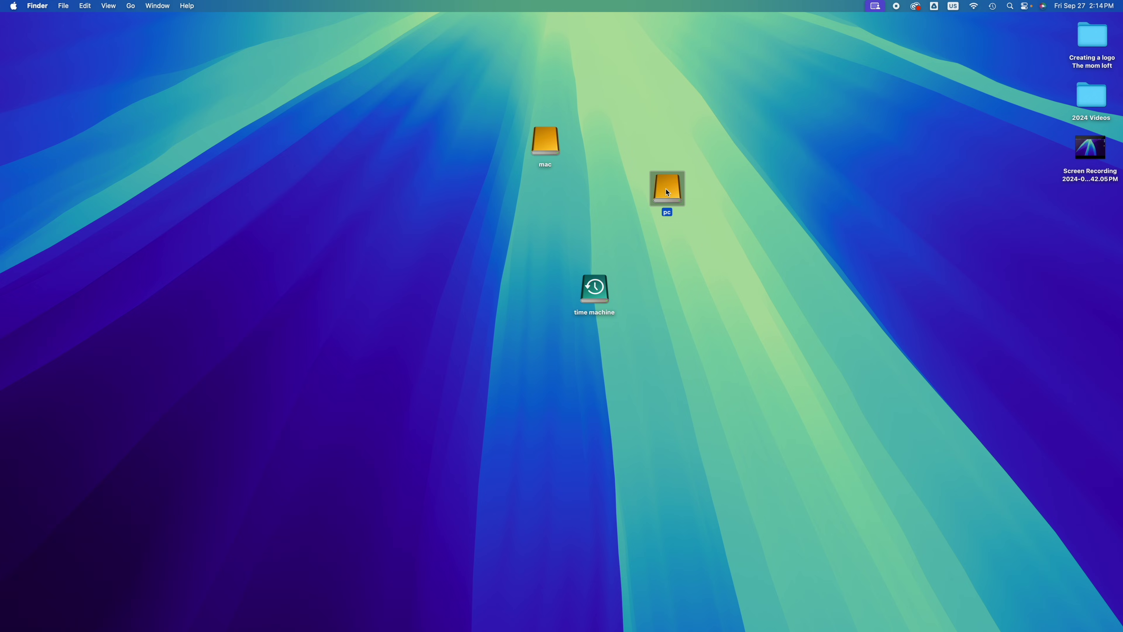
Open the pc drive and create a test folder named 'hagsjhagS' in it
double_click(667, 192)
left_click_drag(532, 137, 533, 213)
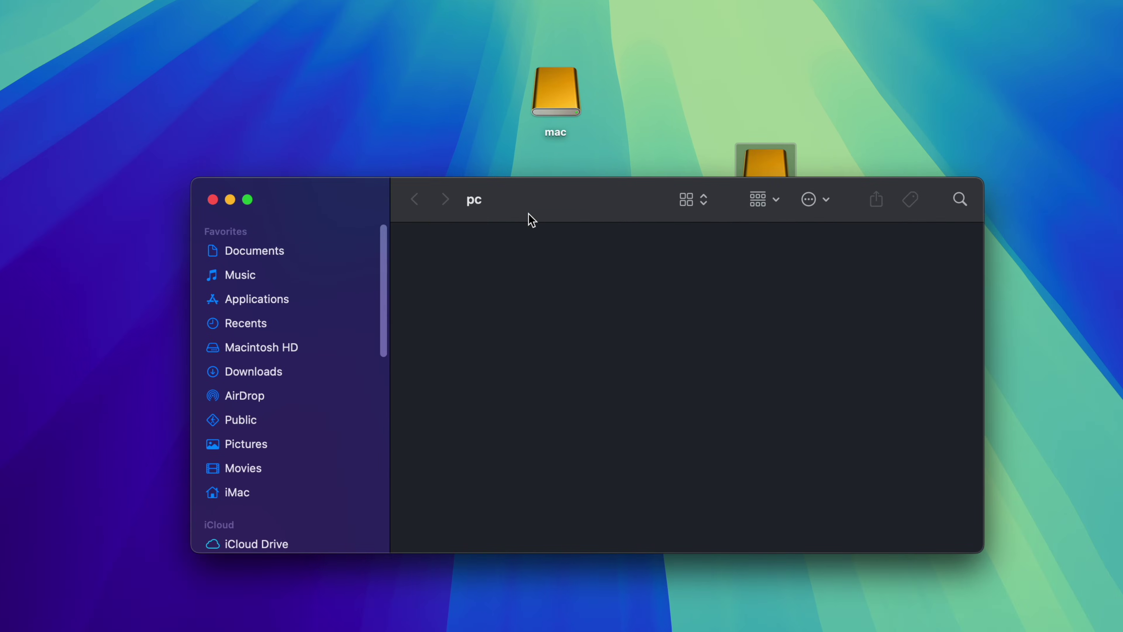
right_click(508, 246)
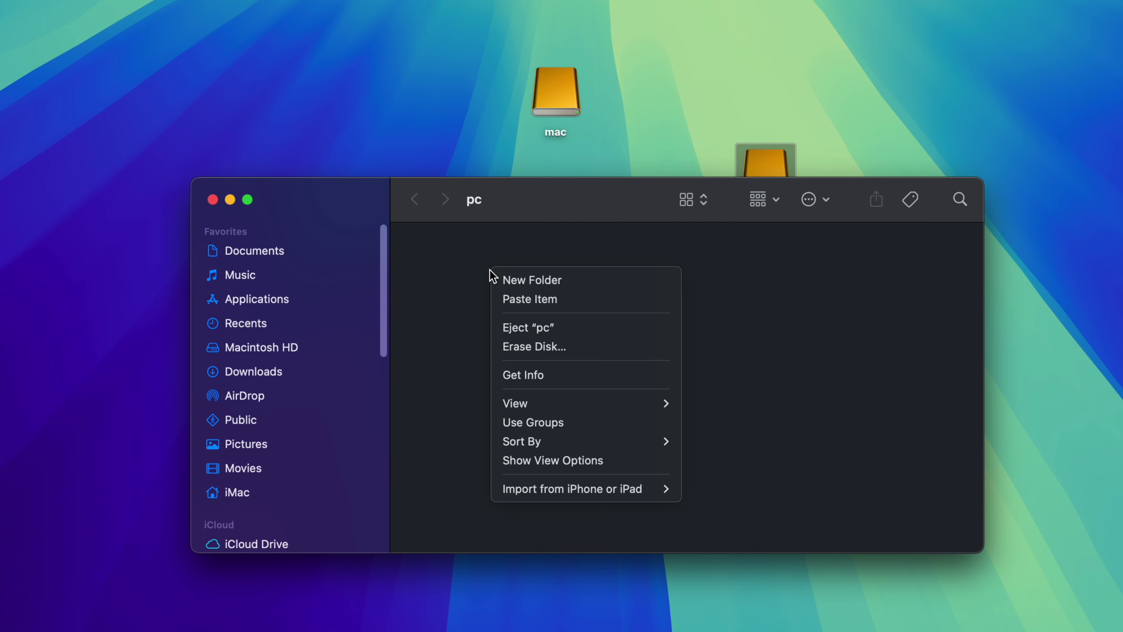
left_click(501, 281)
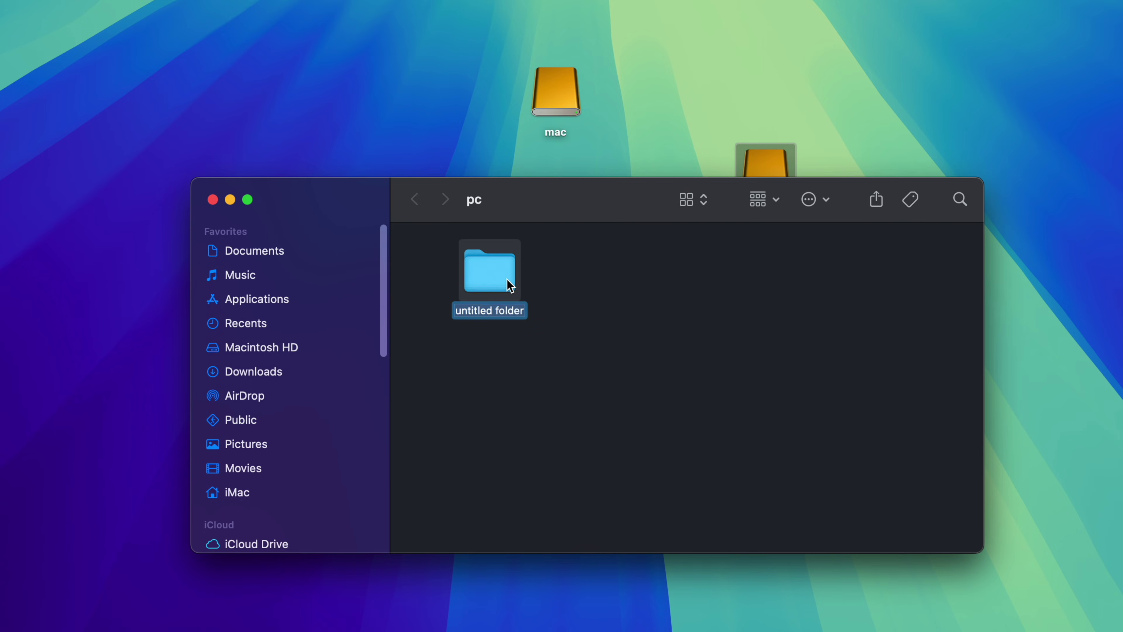
type("hagsjhagS")
left_click(553, 300)
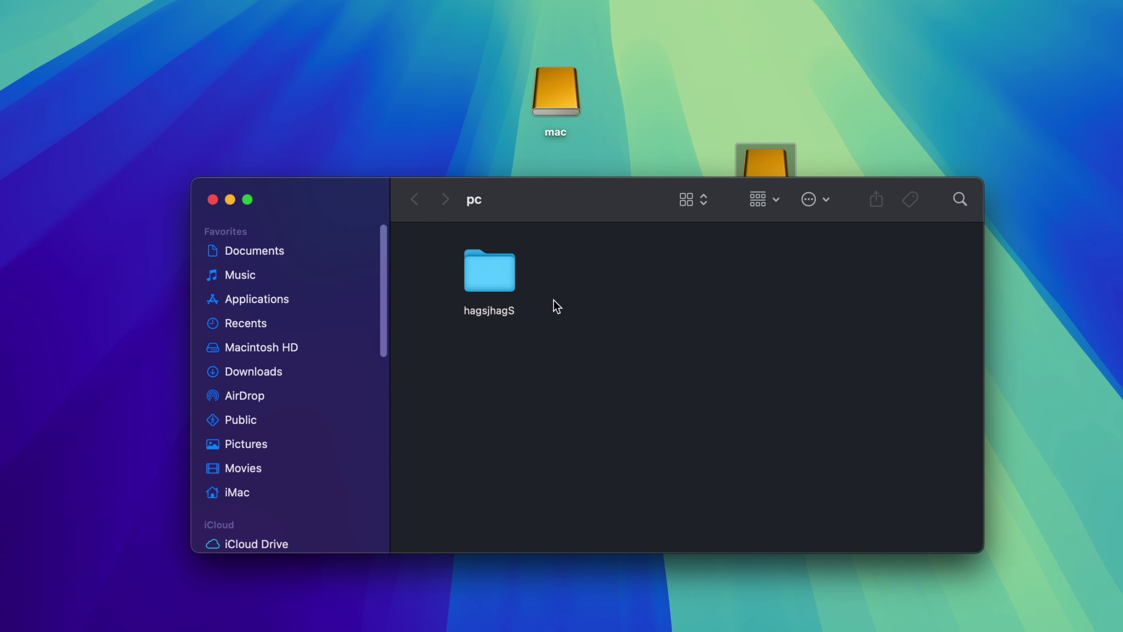
Move the 'hagsjhagS' test folder from the pc drive to the Trash
left_click(499, 284)
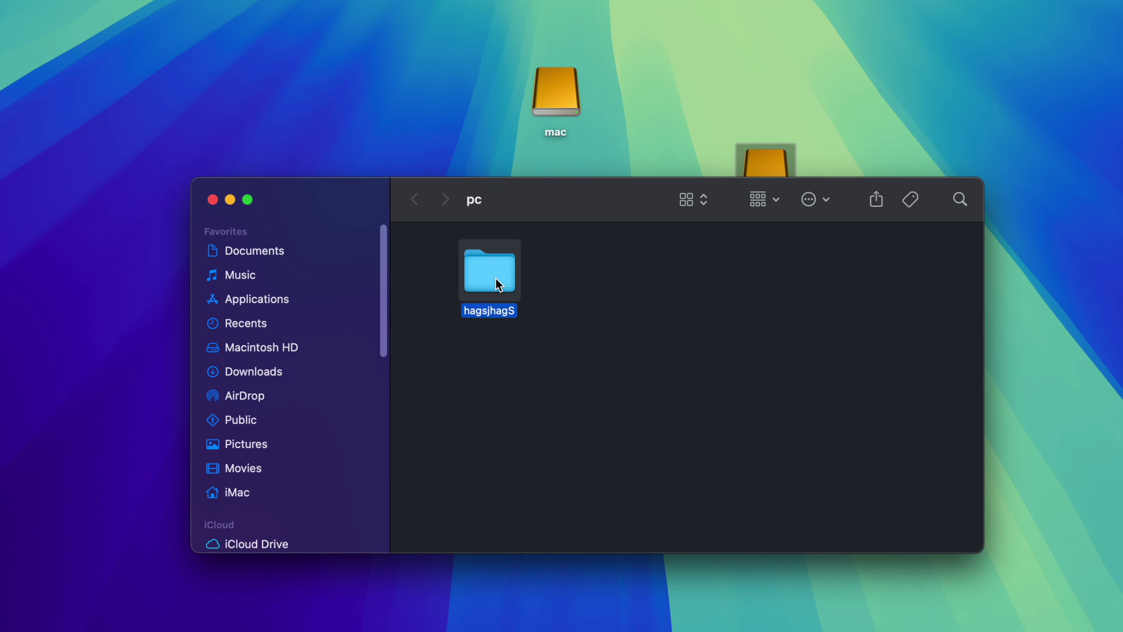
right_click(499, 285)
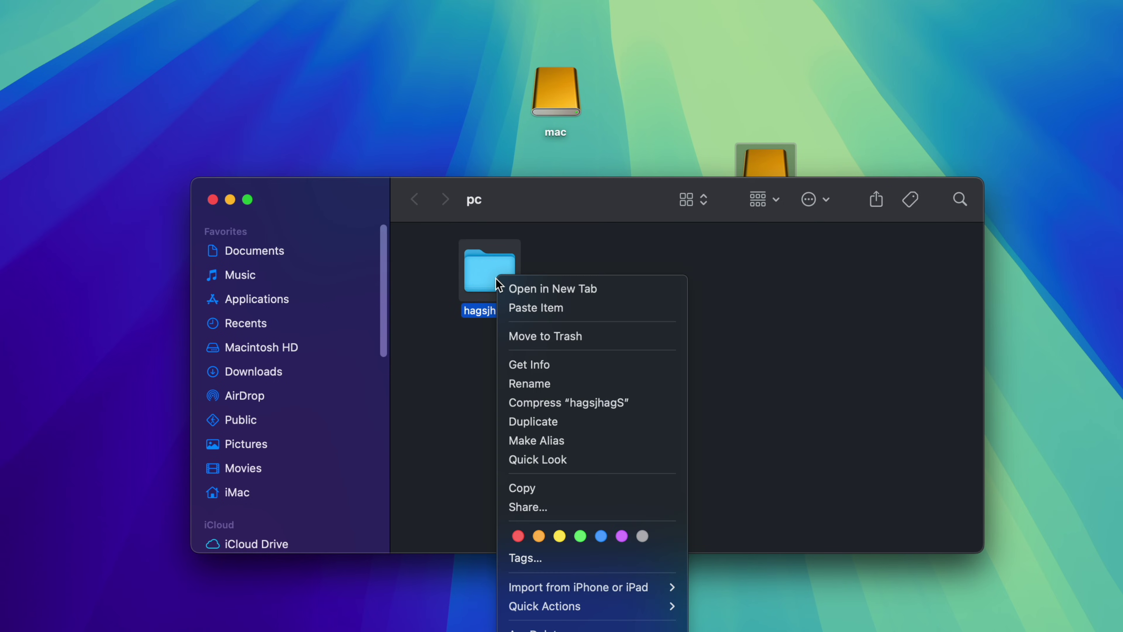
left_click(581, 337)
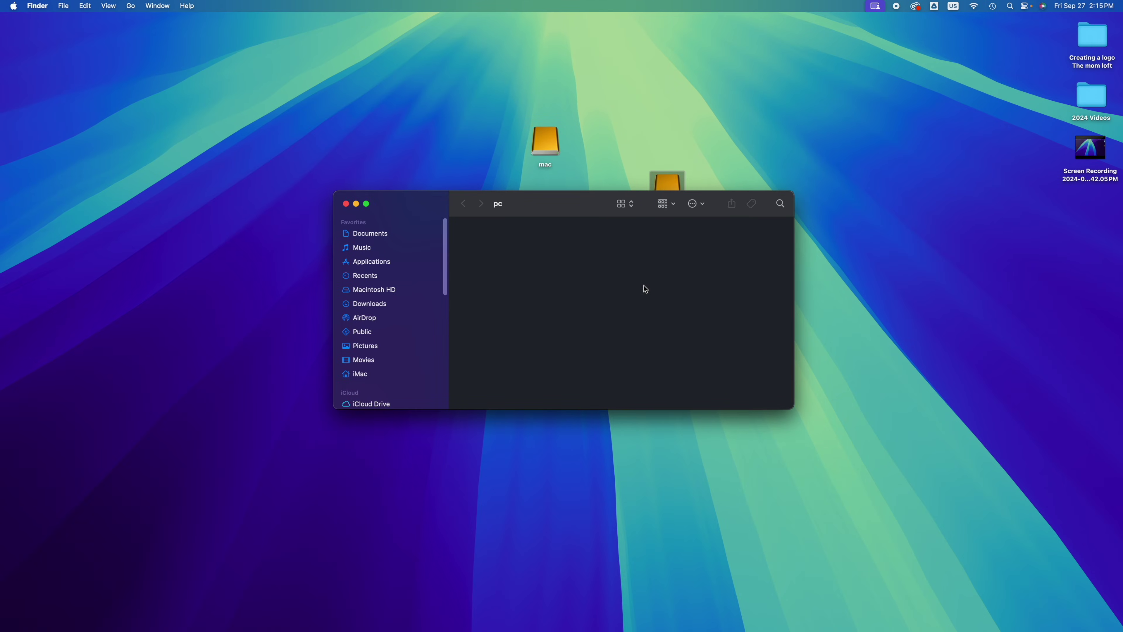
Empty the Trash from the Dock, confirming the permanent erase
mouse_move(1019, 627)
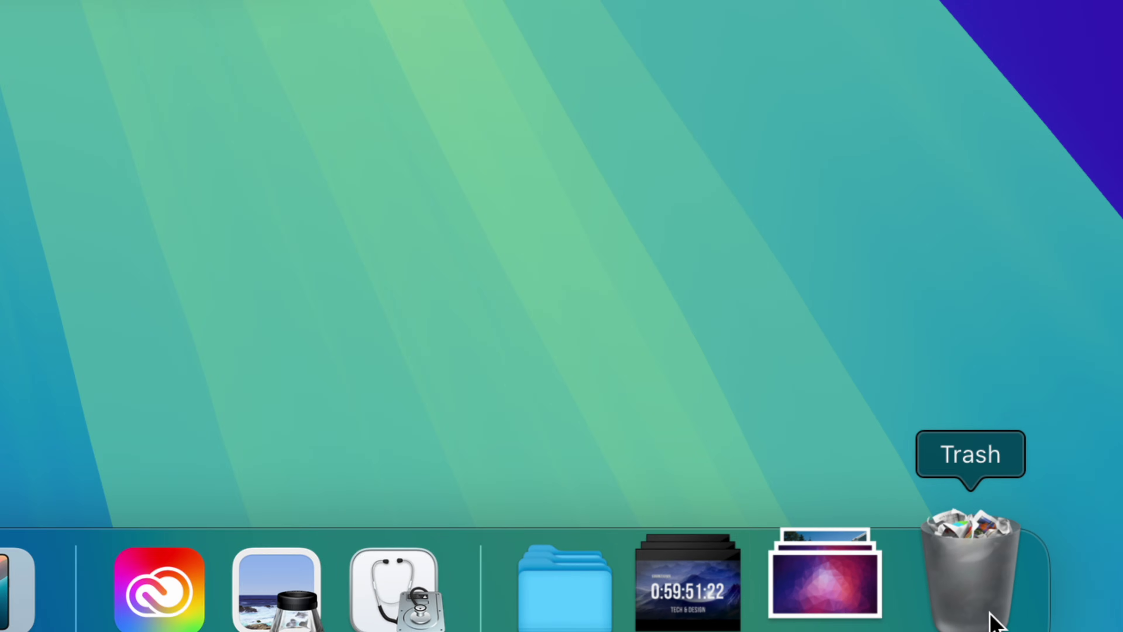
right_click(989, 601)
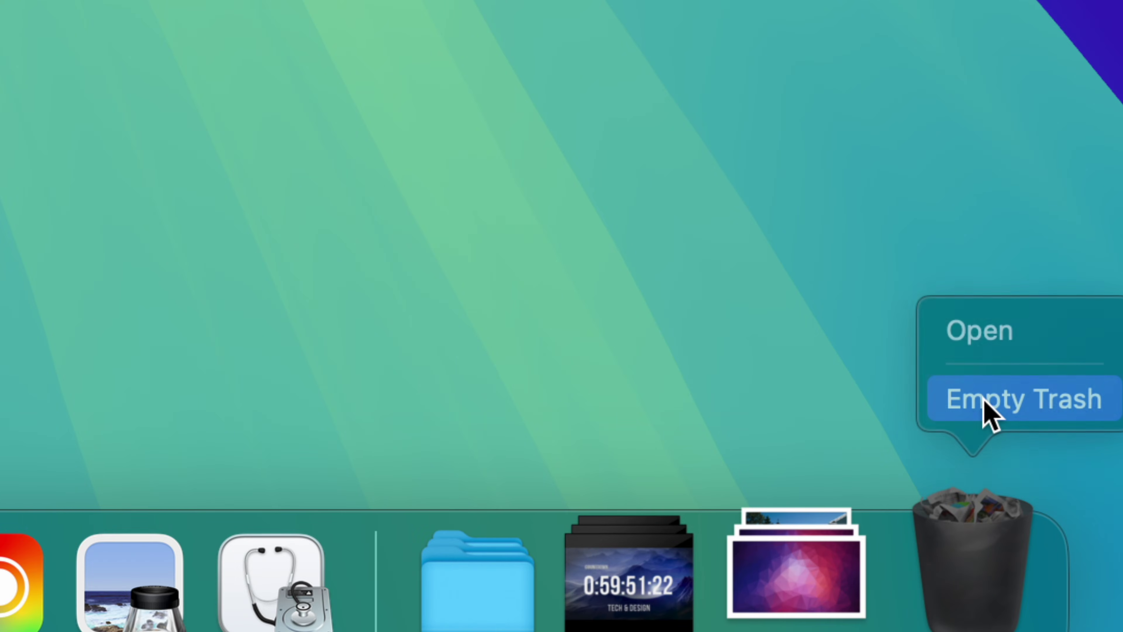
left_click(986, 413)
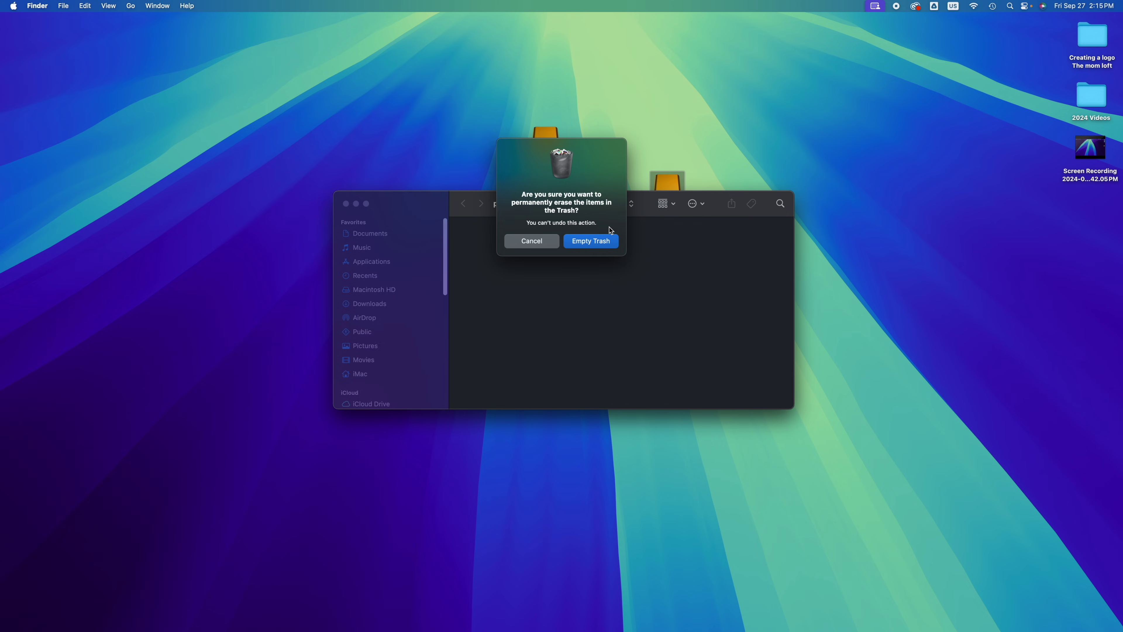
left_click_drag(568, 165, 614, 268)
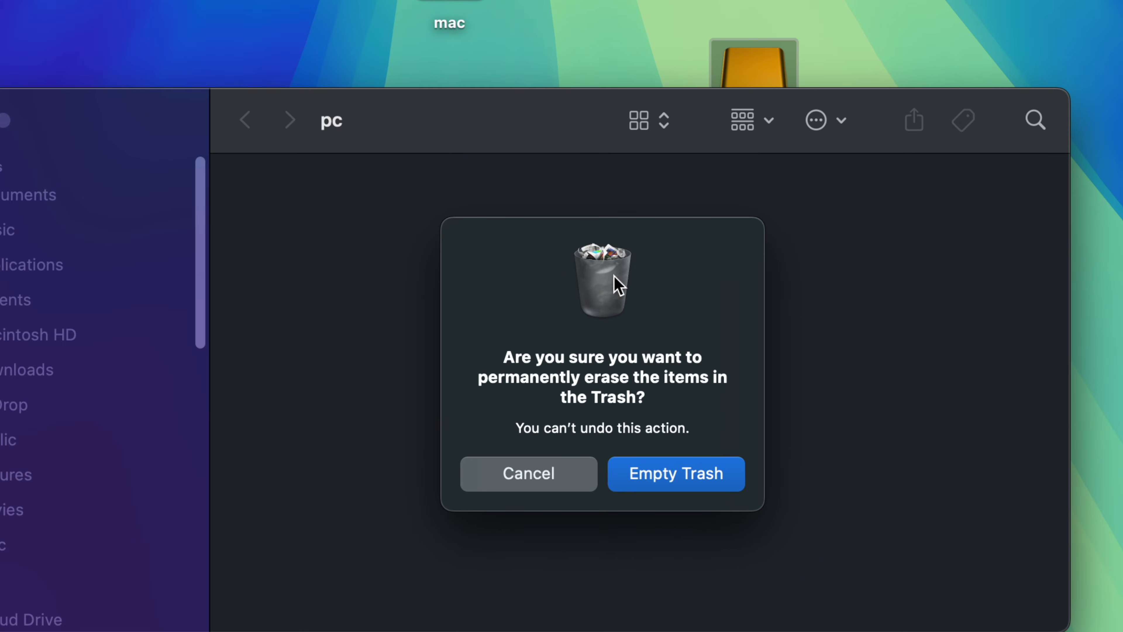
left_click(661, 490)
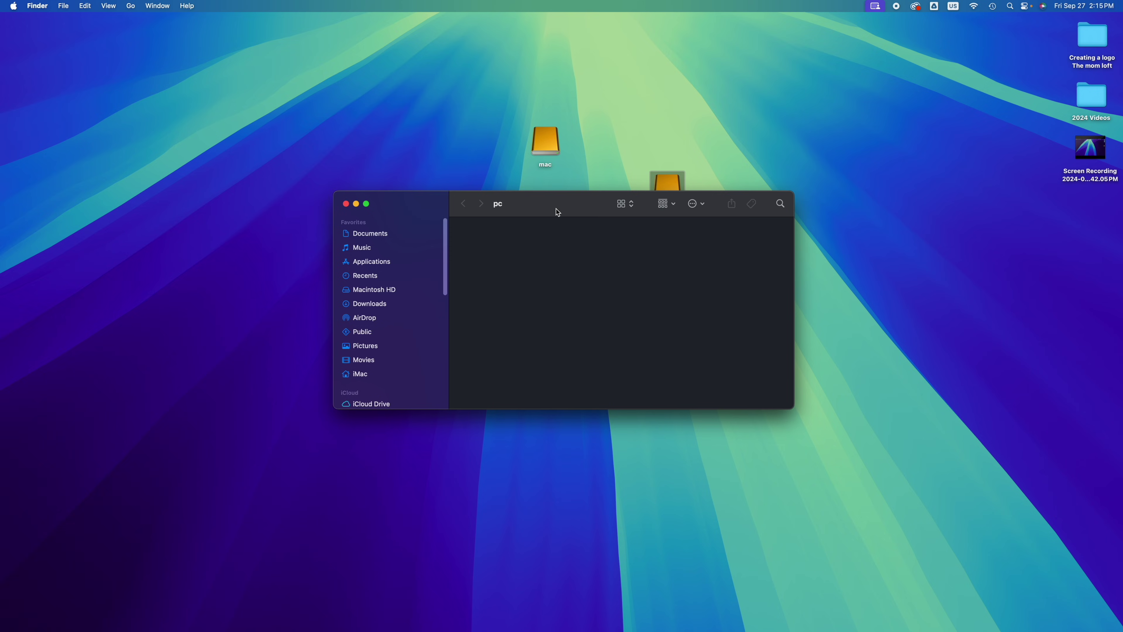
left_click_drag(555, 208, 547, 215)
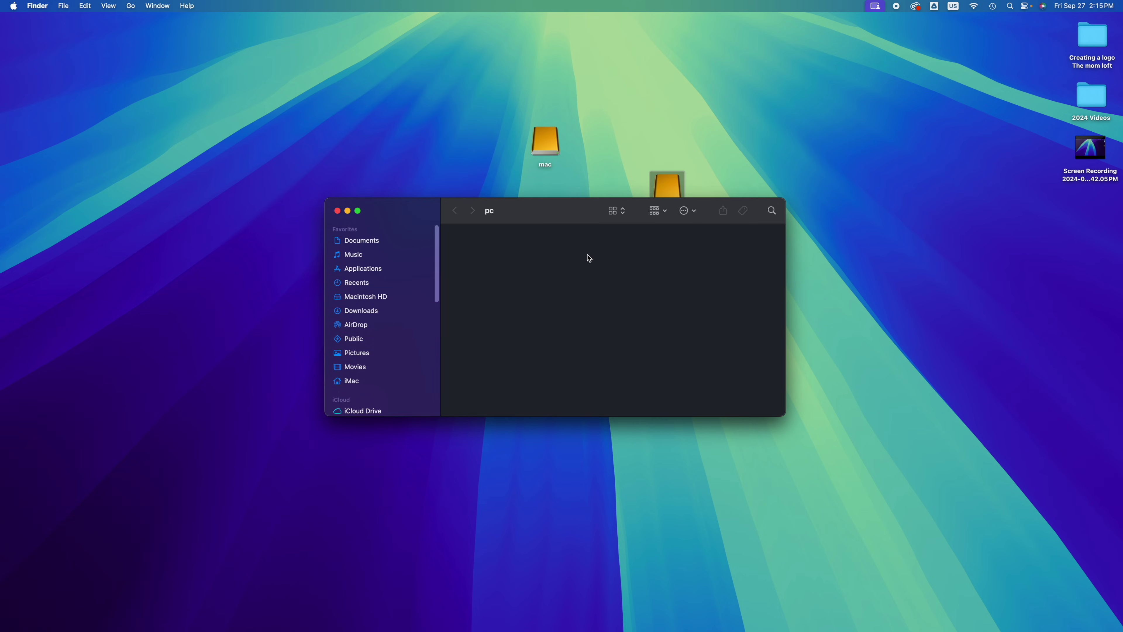
Copy the 3.29 GB Screen Recording from the desktop onto the pc drive, then close its window
left_click(1094, 156)
left_click_drag(1094, 156, 553, 278)
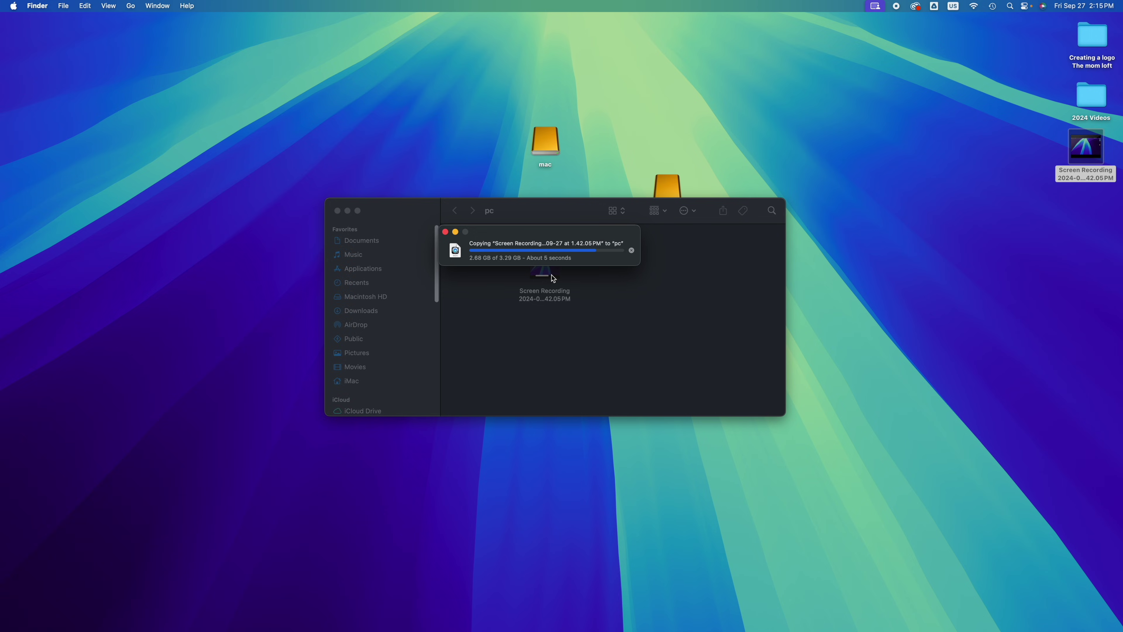
left_click(553, 278)
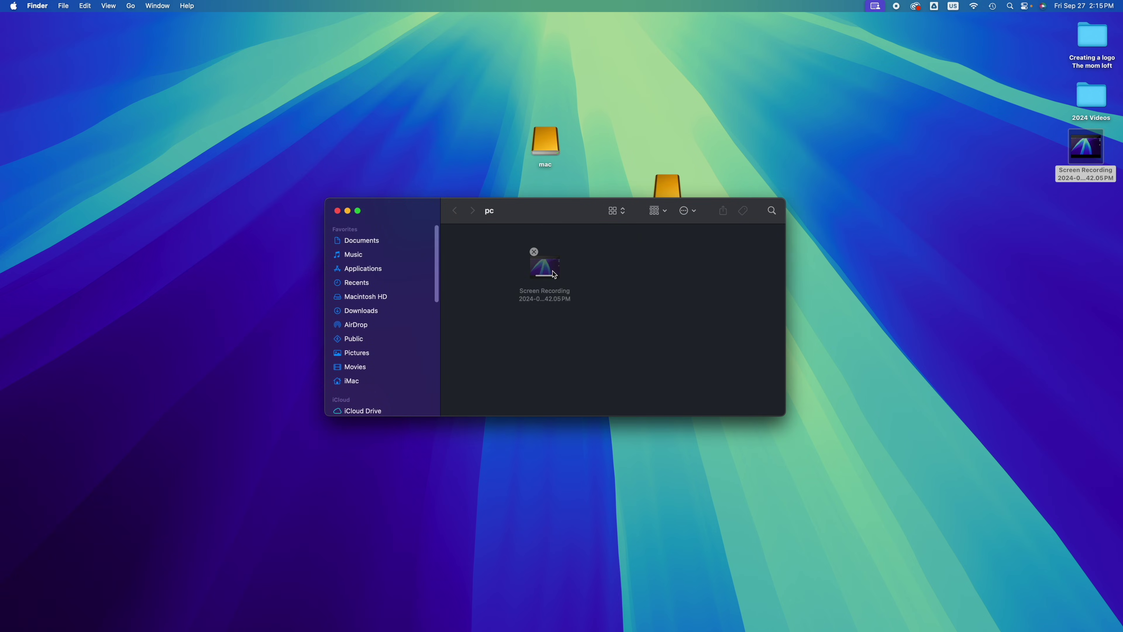
left_click_drag(557, 215, 582, 326)
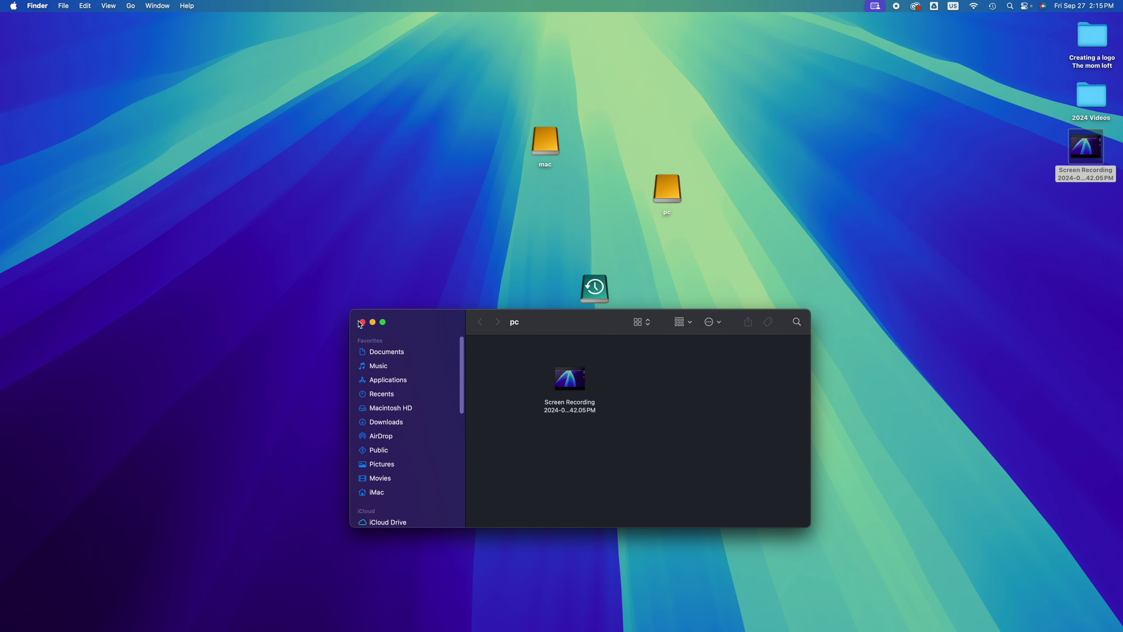
left_click(361, 323)
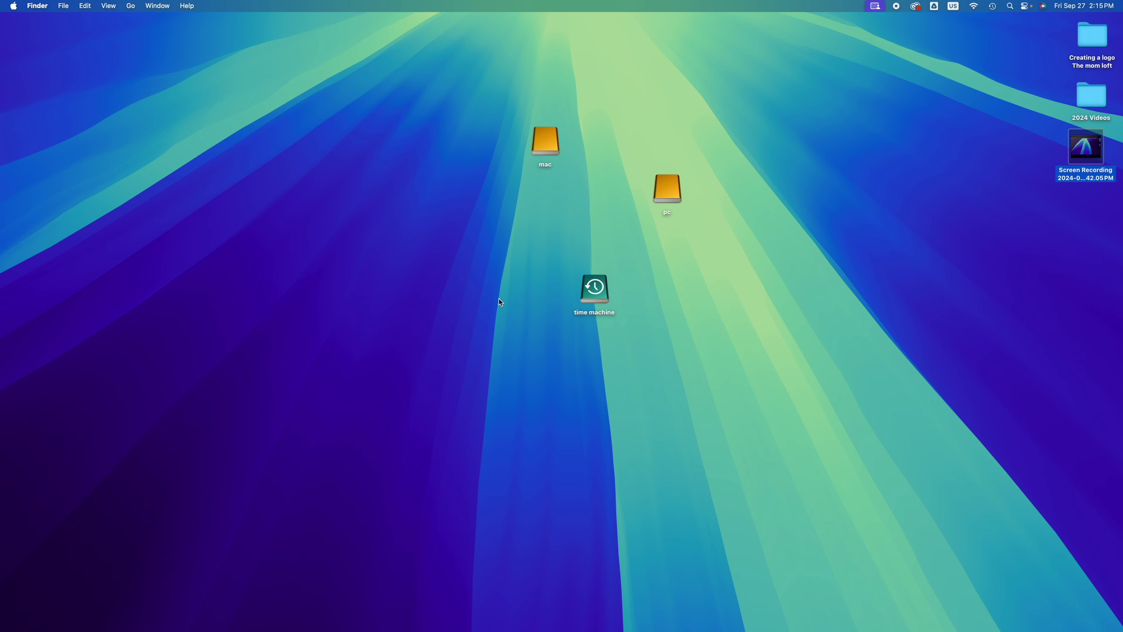
Eject the 'time machine' volume, choosing Eject All for all 3 volumes on the disk
right_click(598, 290)
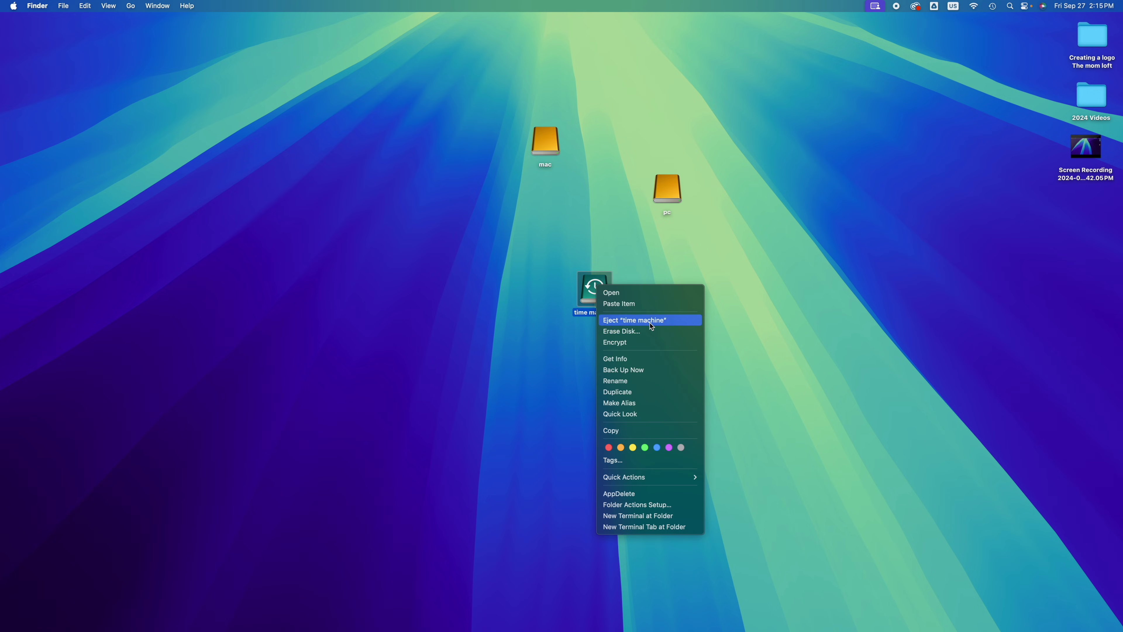
left_click(647, 320)
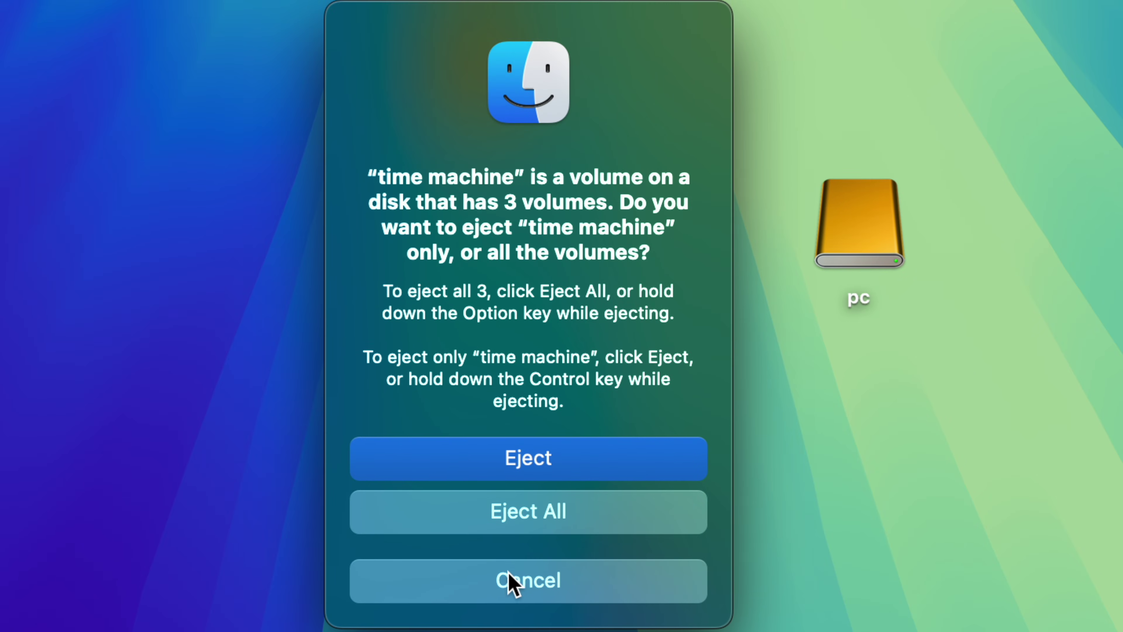
left_click(459, 524)
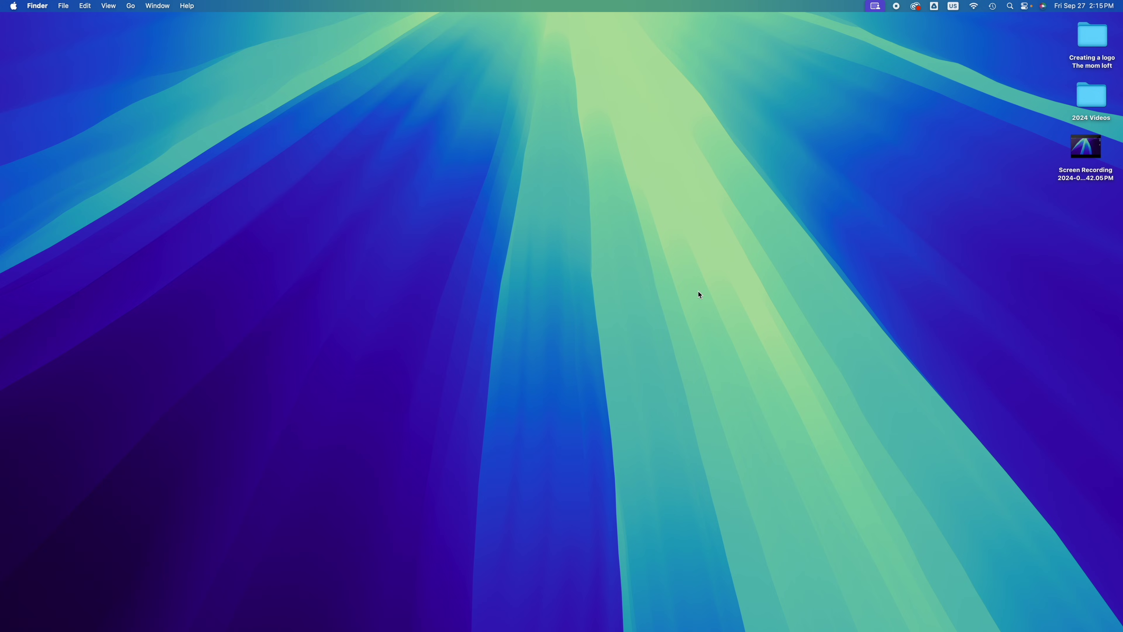